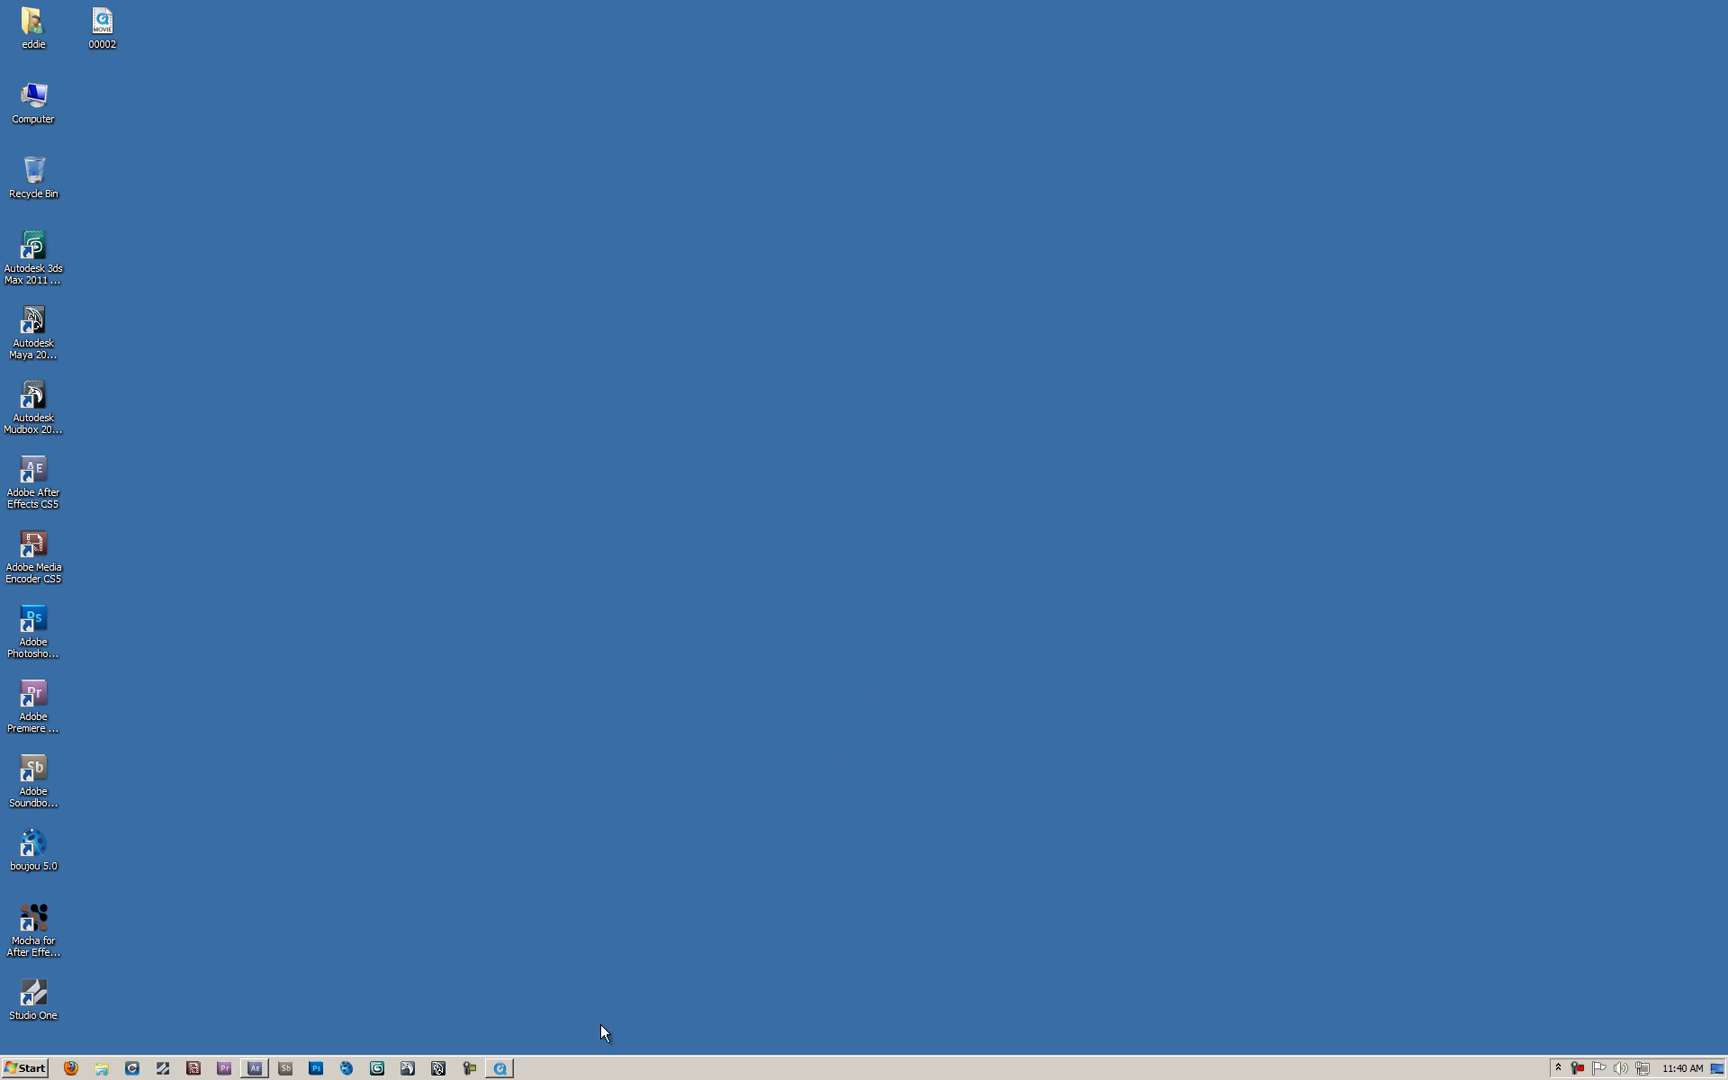
Step: Play the 00002 clip in the player, pause it at 00:00:14, and close the player
left_click(509, 1069)
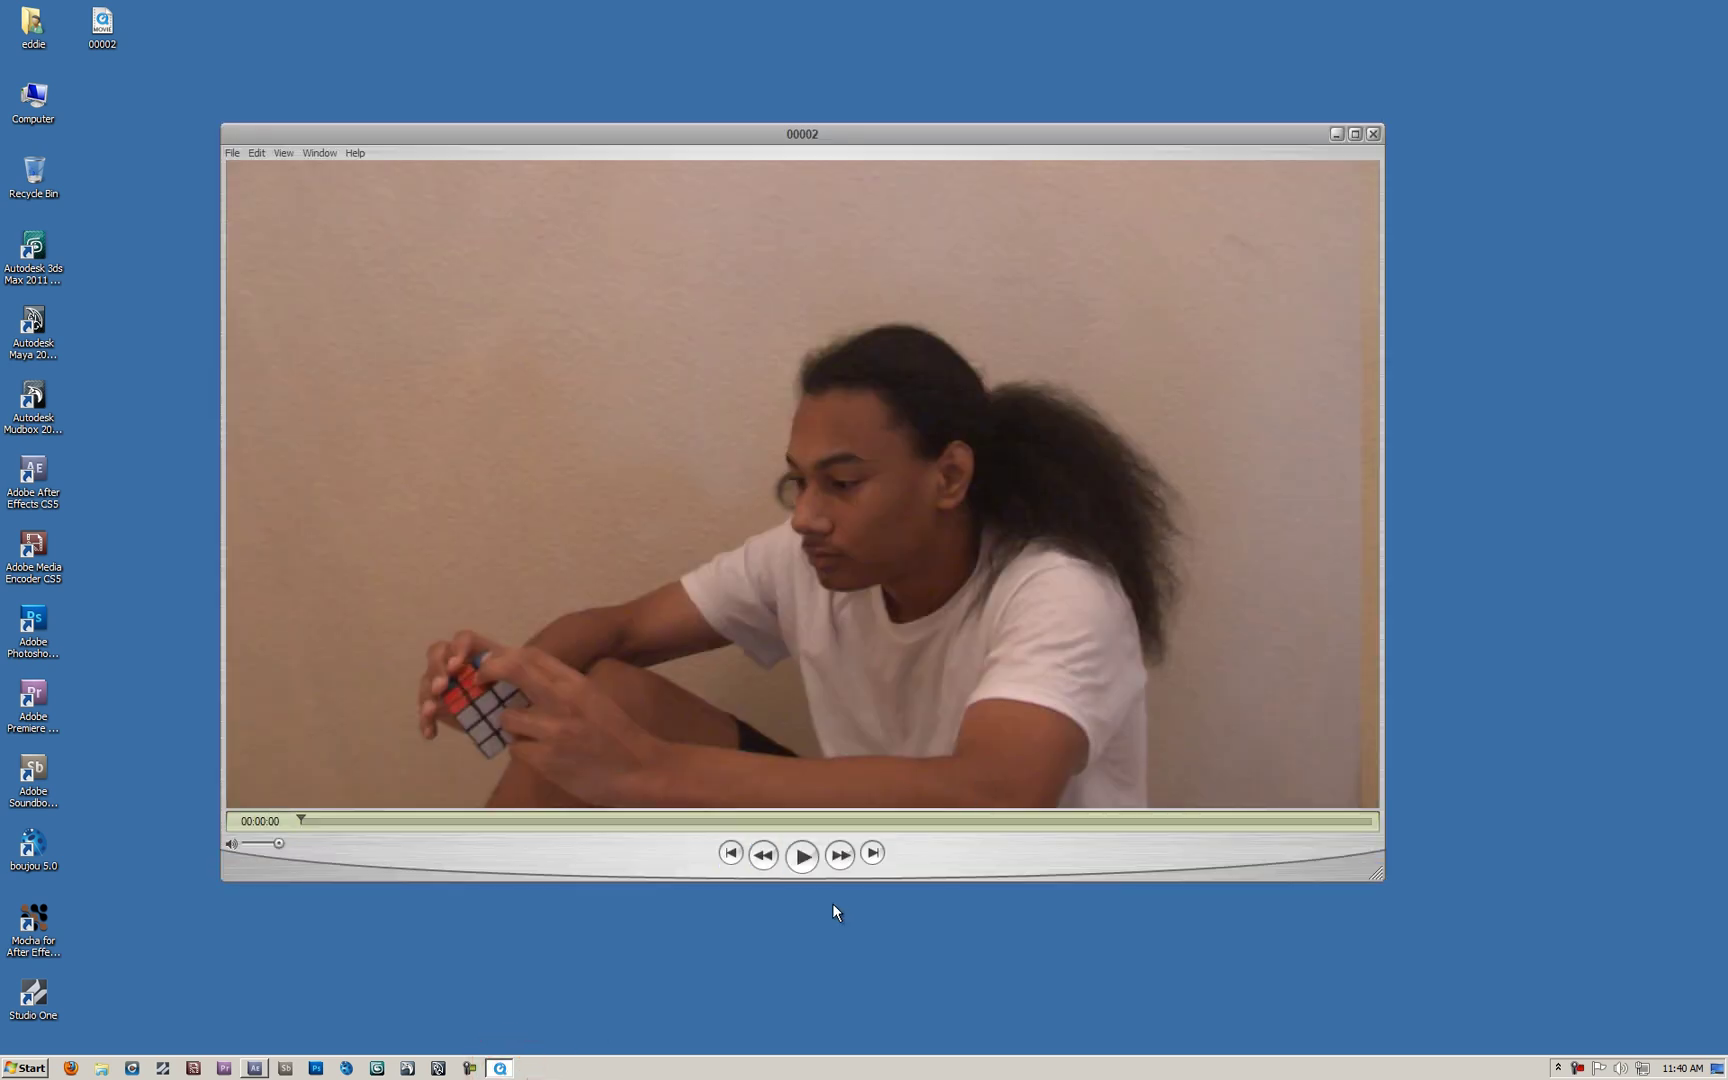
left_click(804, 864)
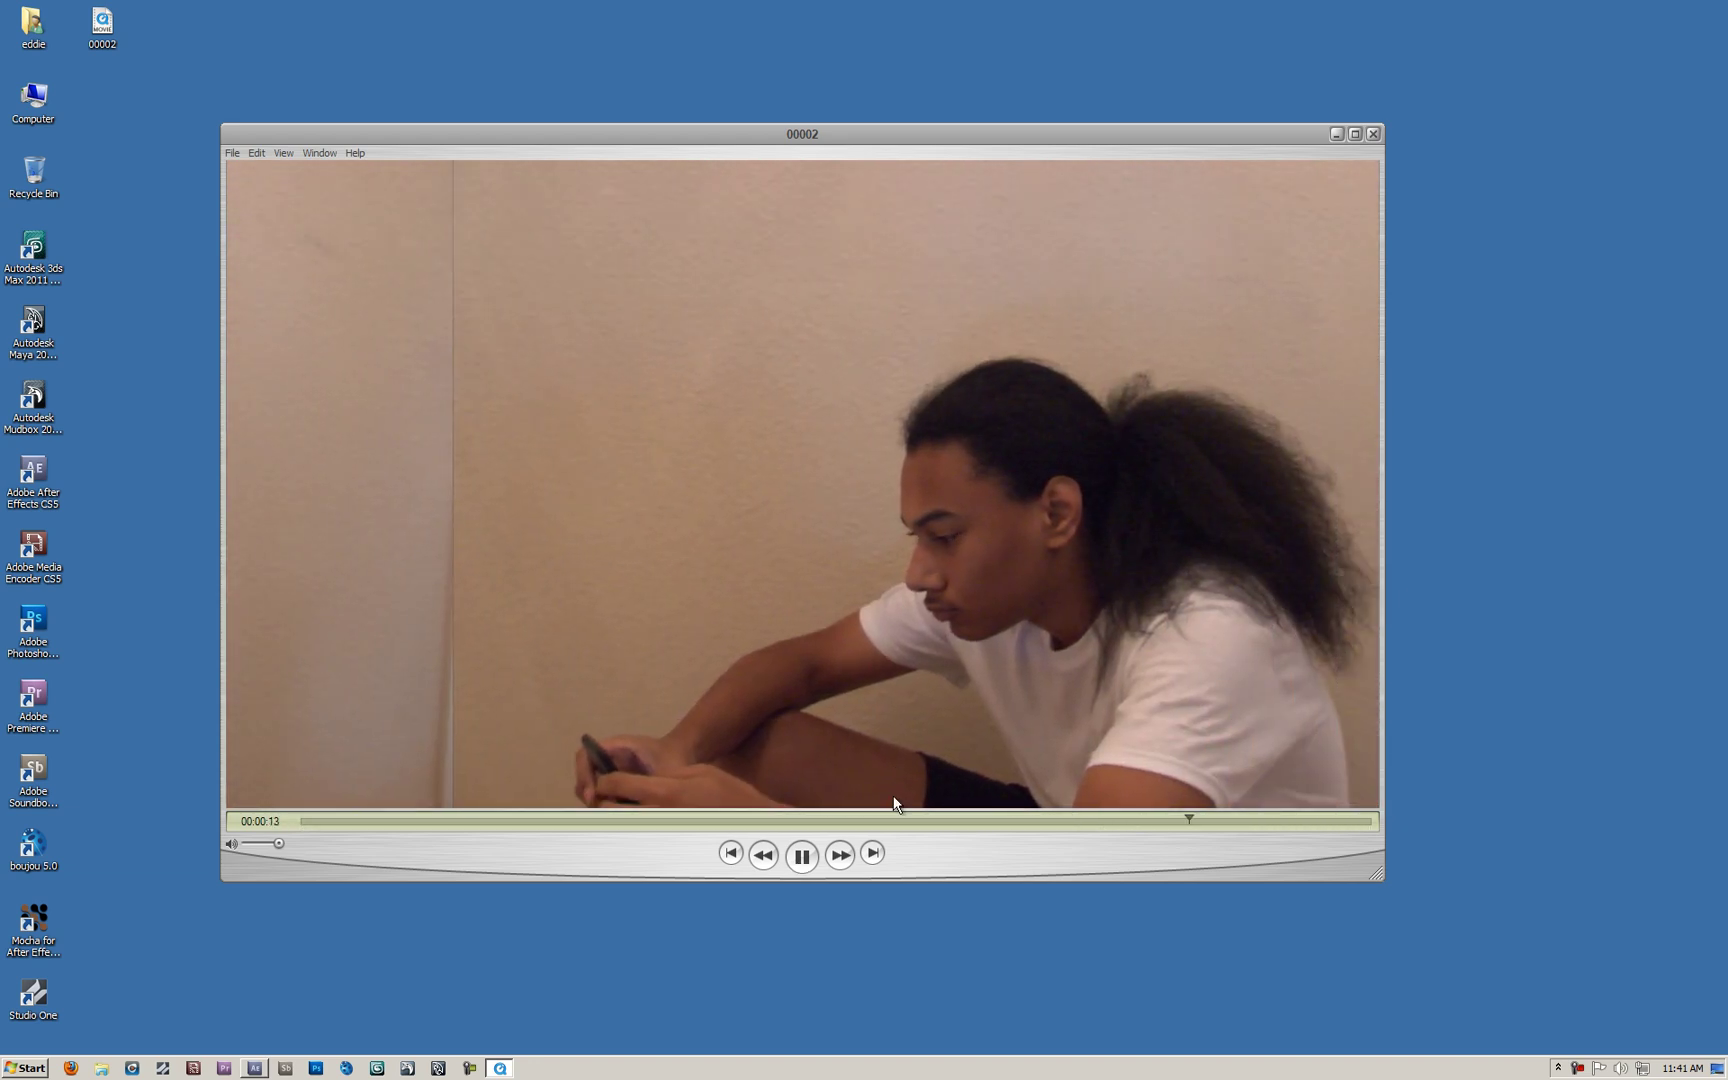
left_click(802, 856)
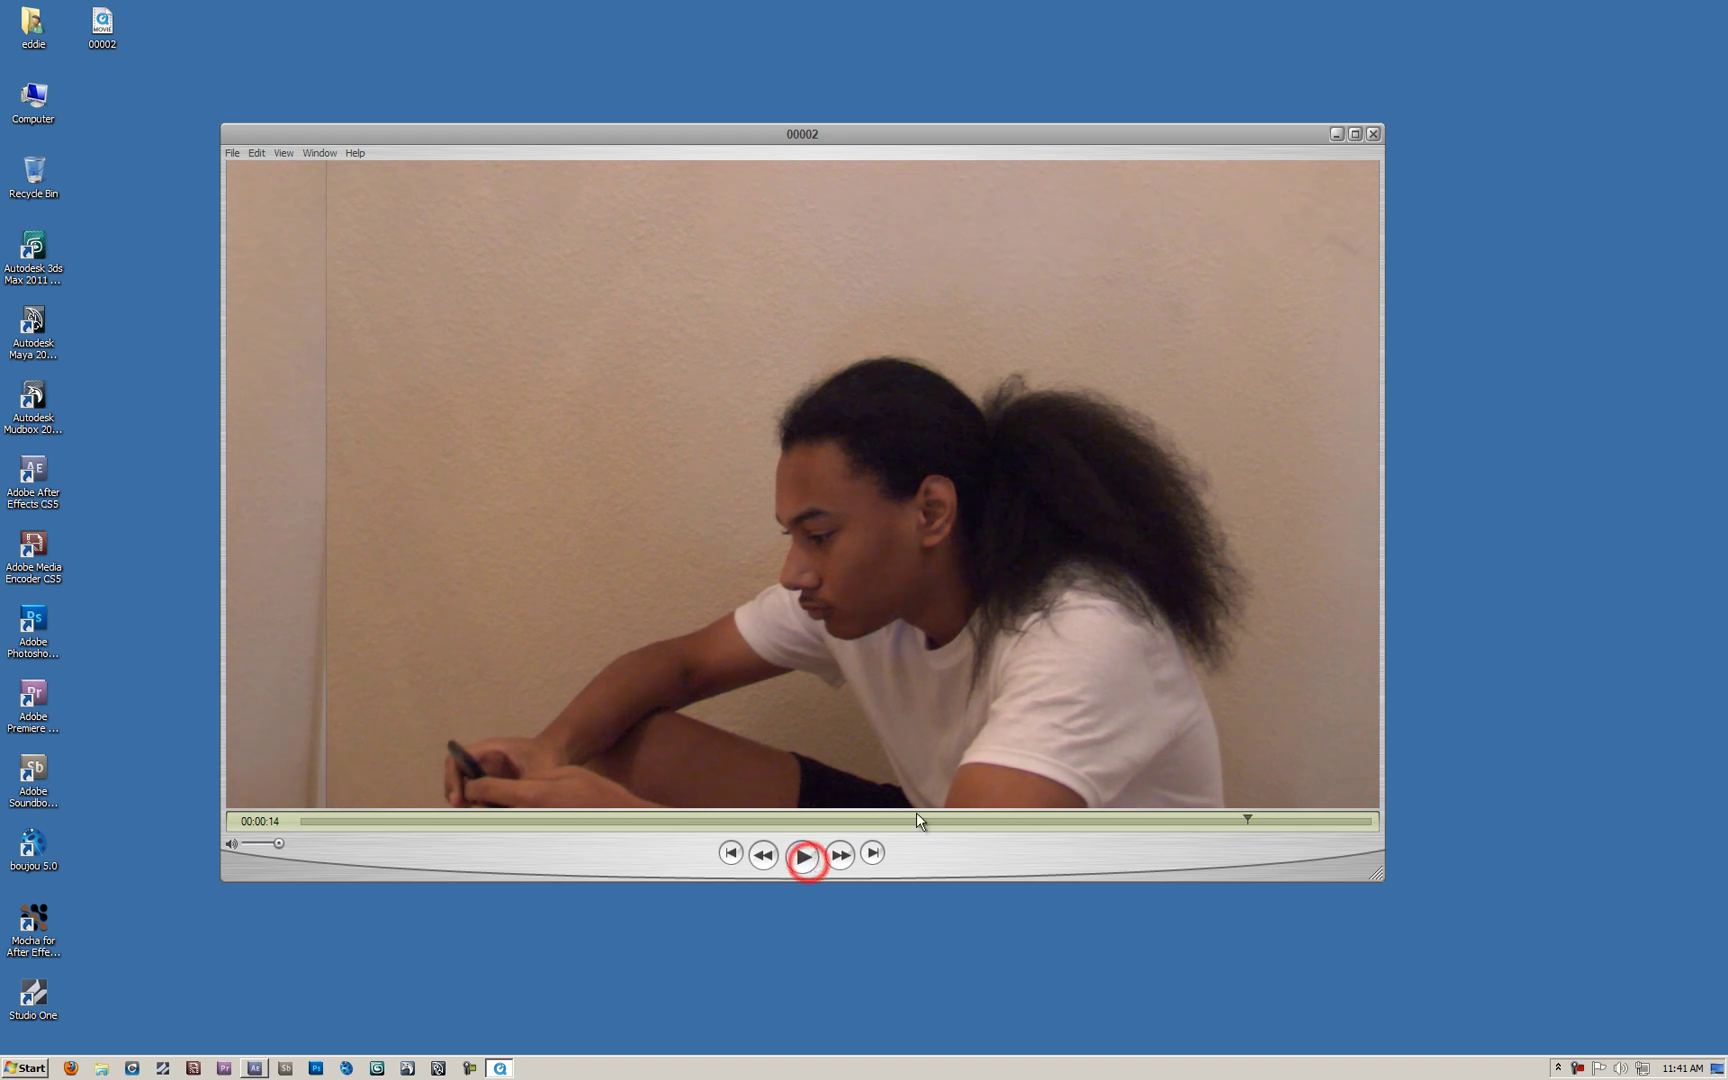
left_click(1372, 134)
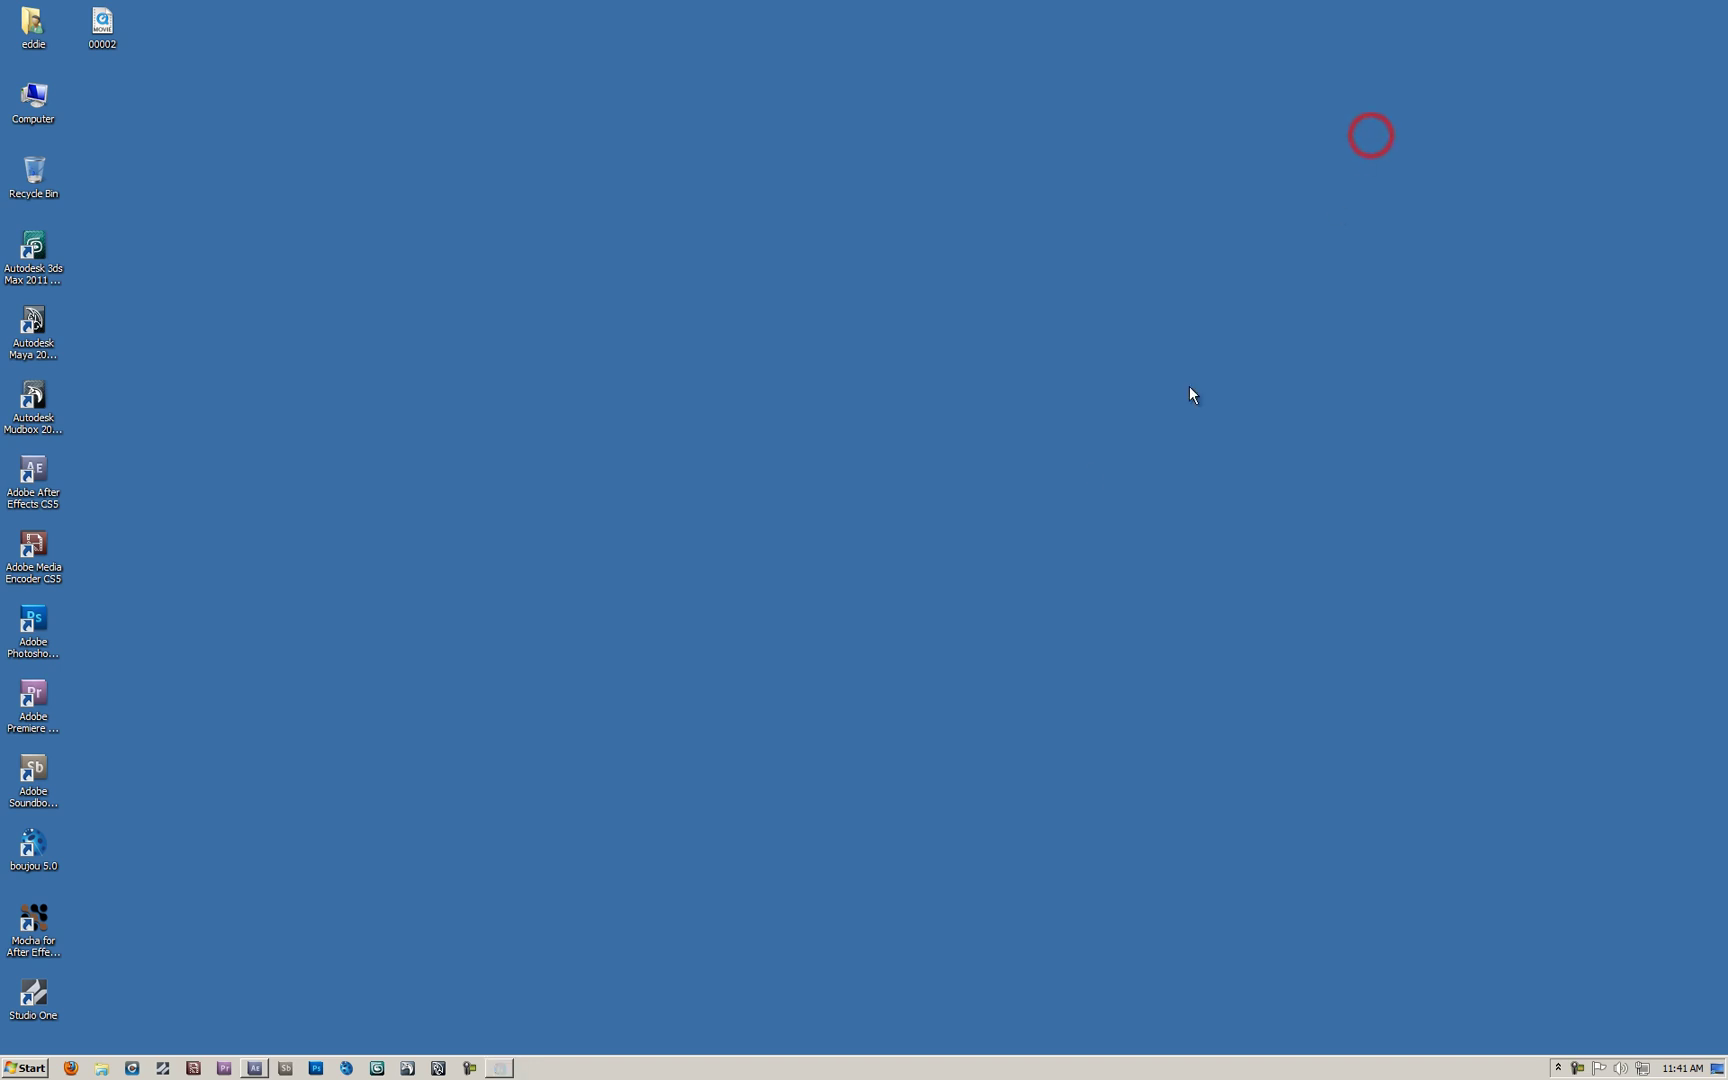
Step: Back in After Effects, scrub the timeline through the clip up to frame 00807
left_click(255, 1068)
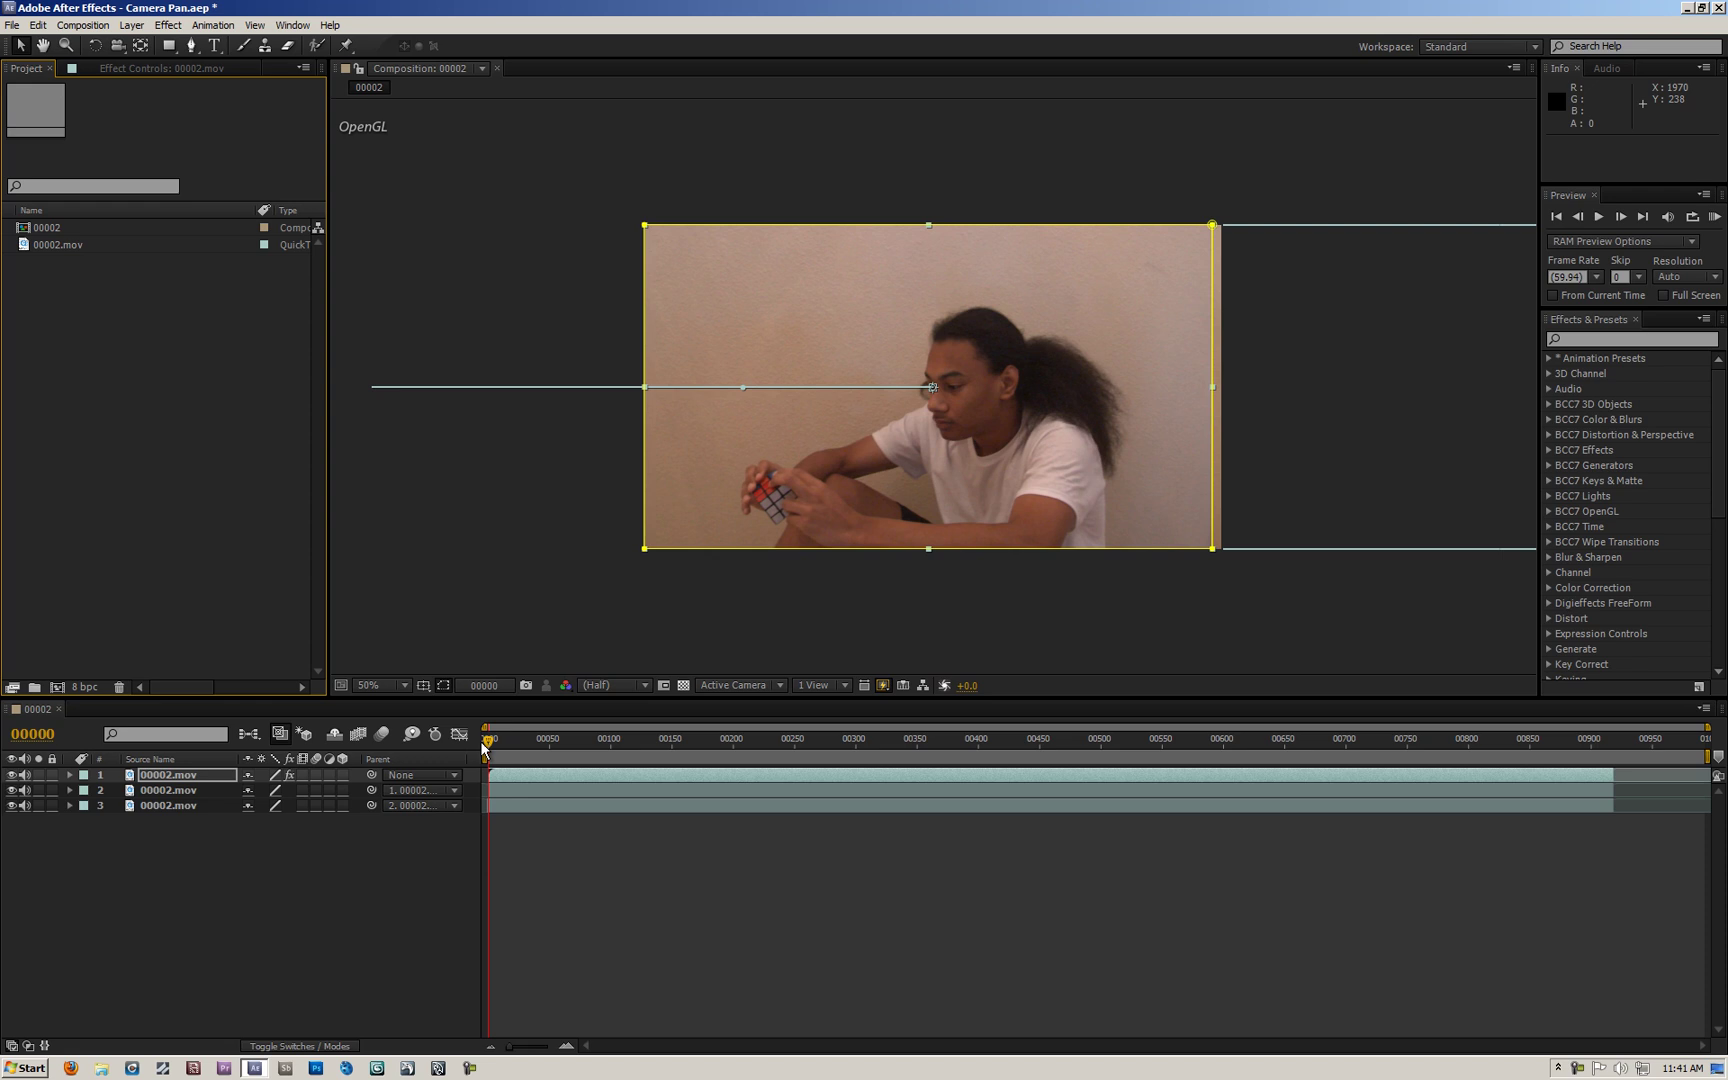
left_click(488, 745)
left_click_drag(546, 751, 571, 751)
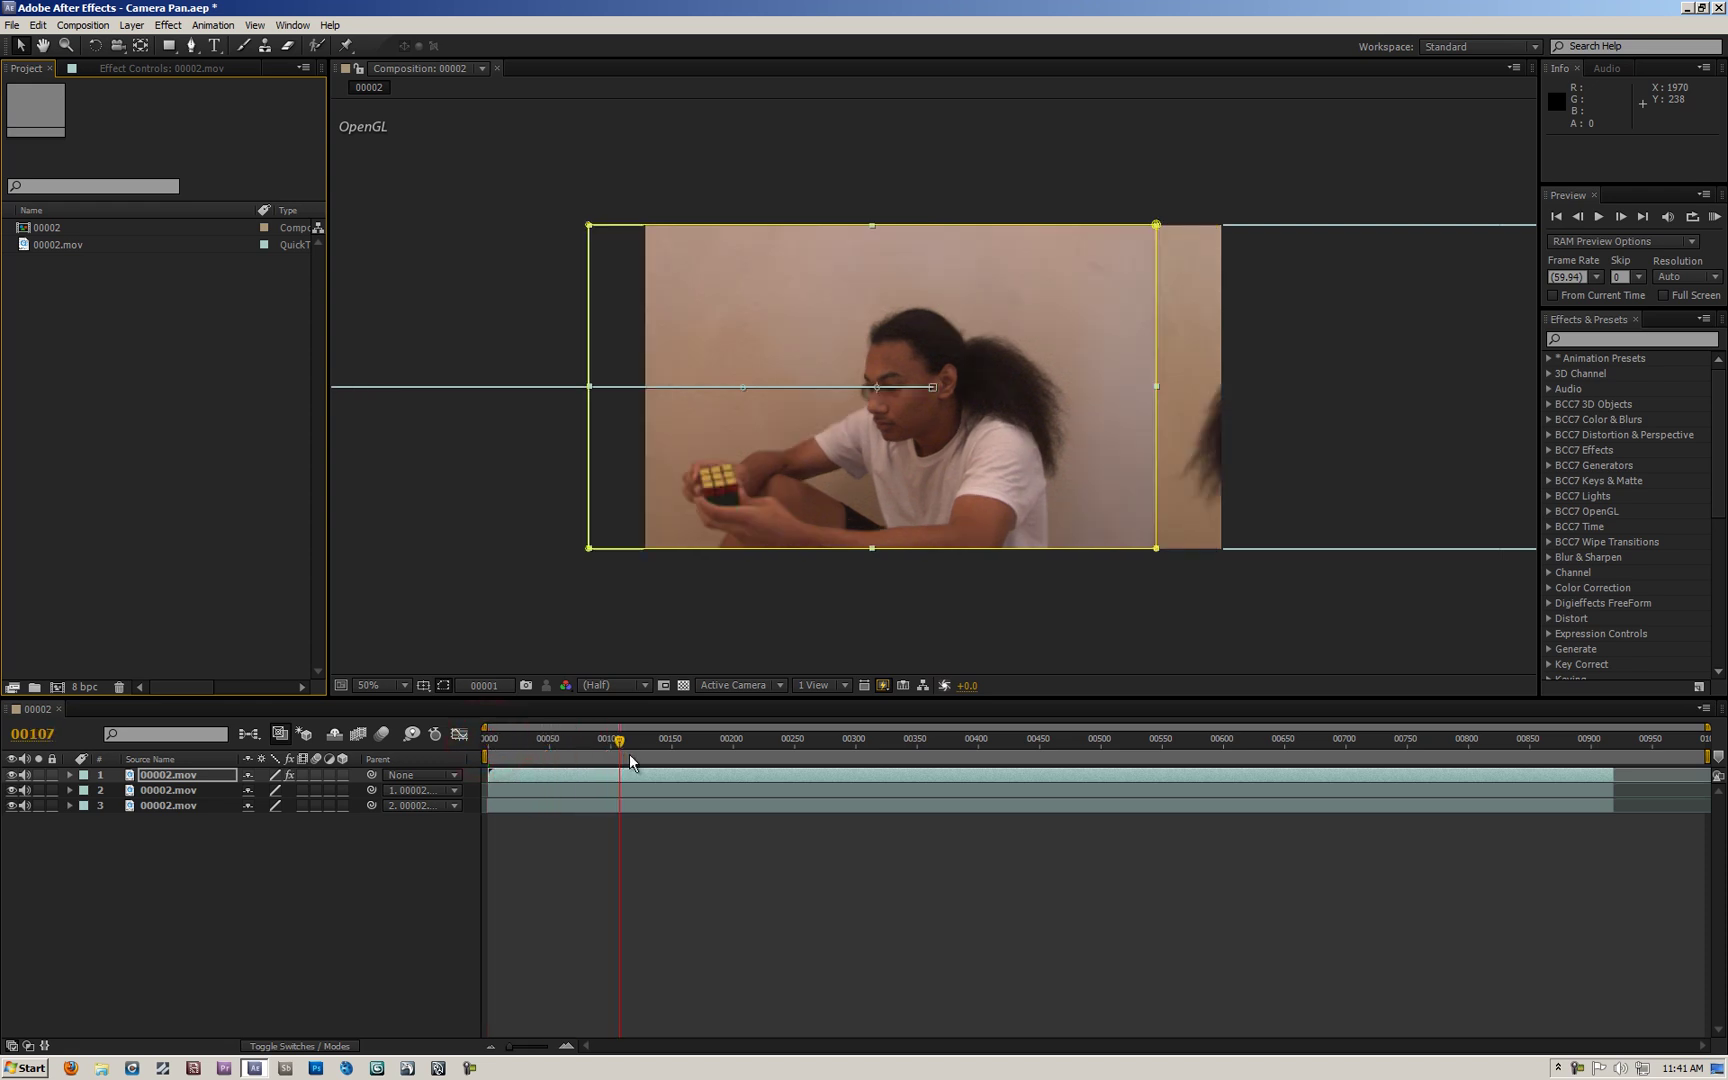
left_click_drag(697, 768, 648, 747)
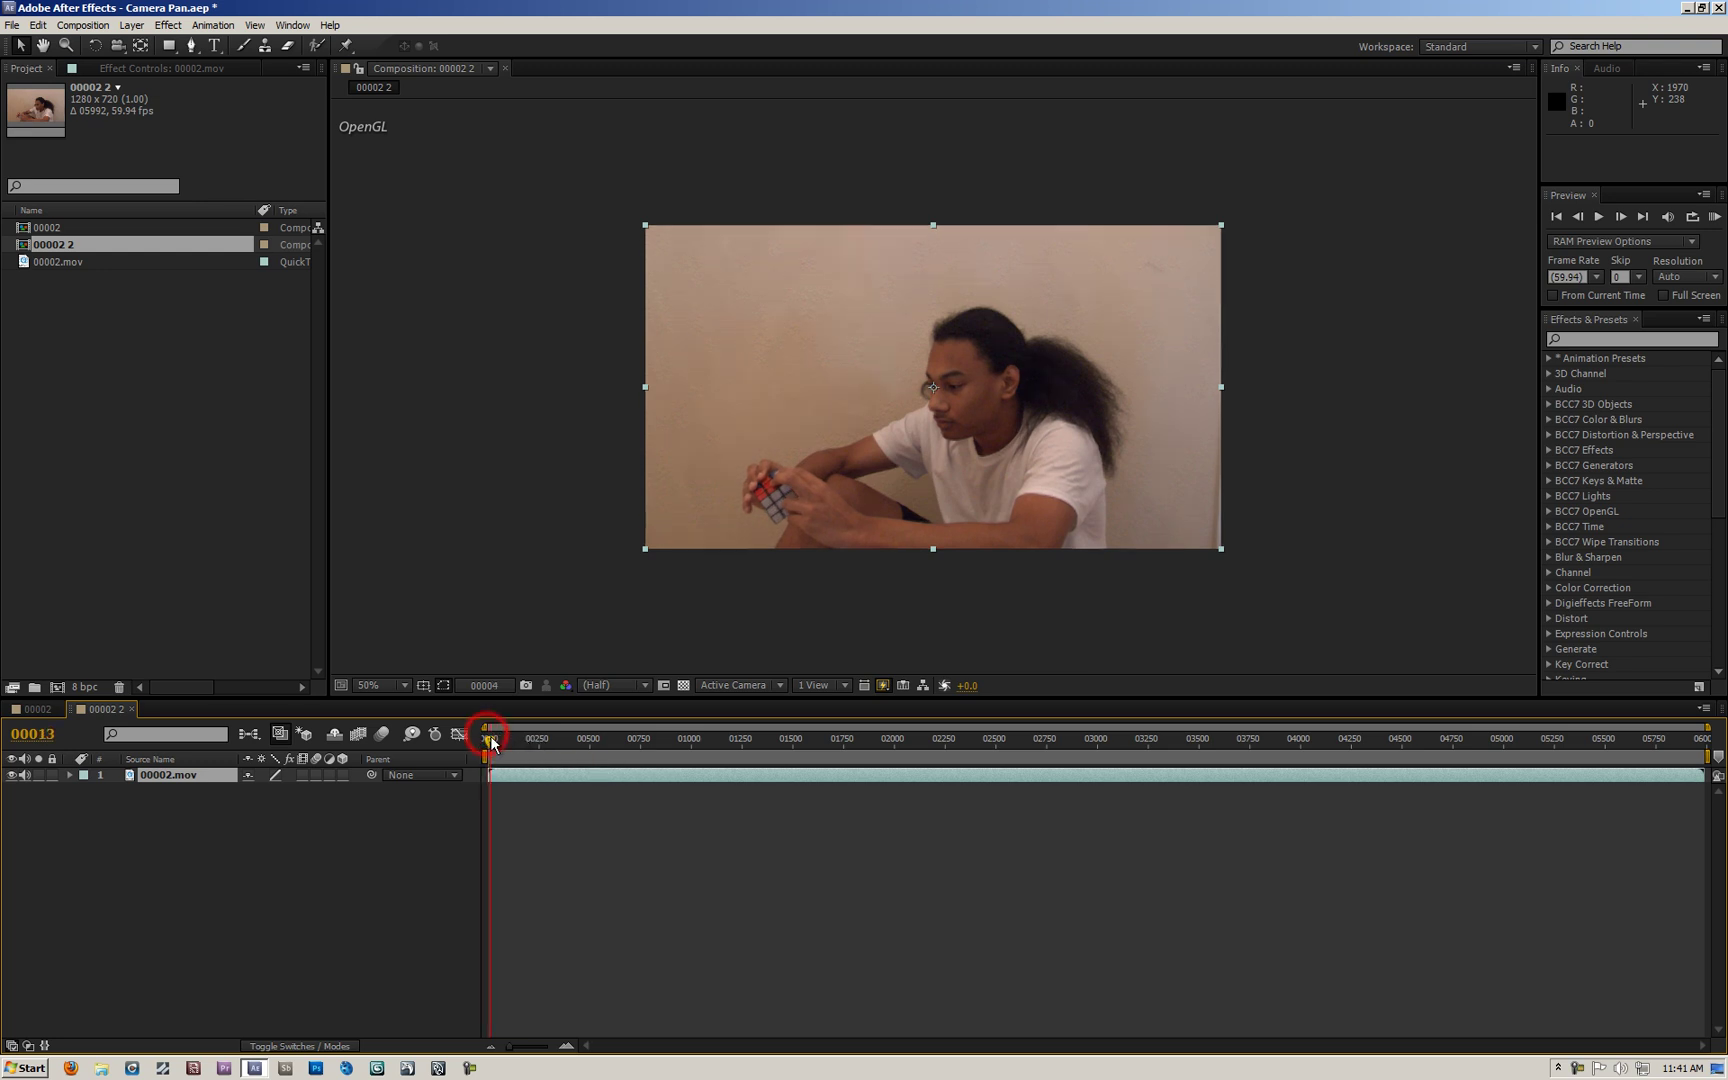
left_click_drag(488, 740, 458, 777)
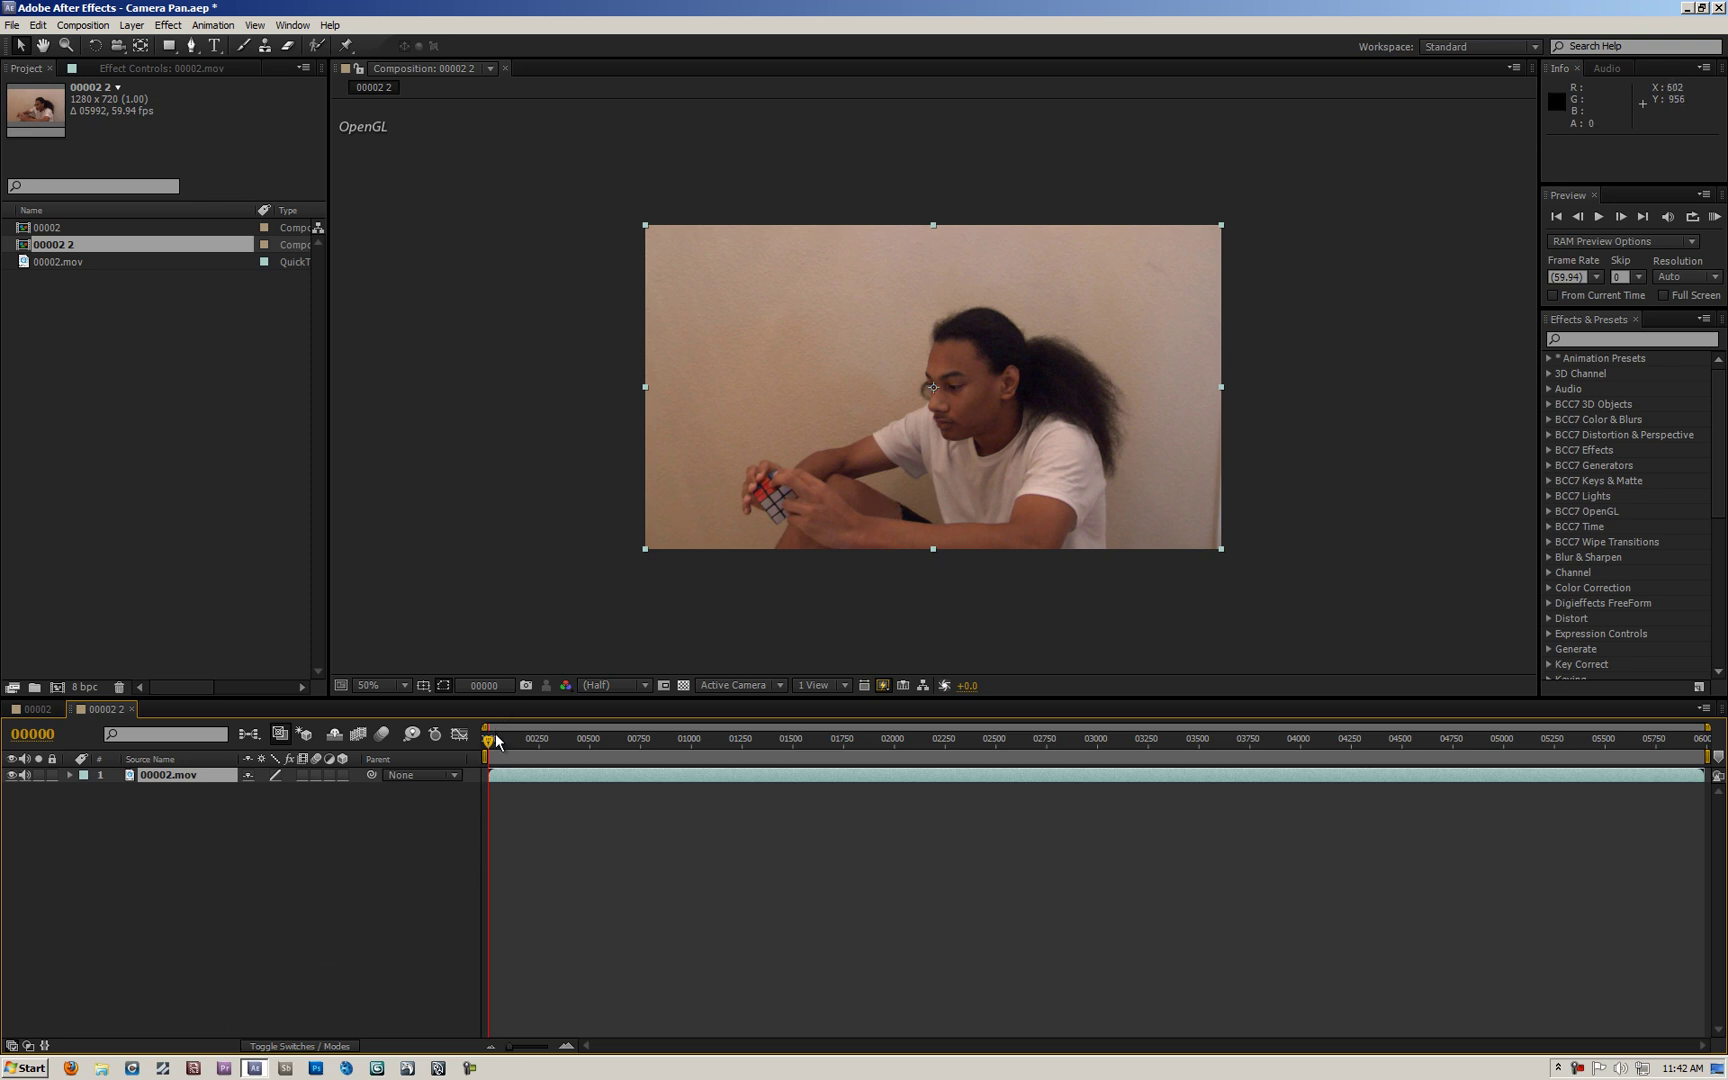
Step: Set the composition viewer magnification to Fit up to 100%
left_click_drag(497, 741, 1590, 750)
left_click(378, 685)
left_click(410, 714)
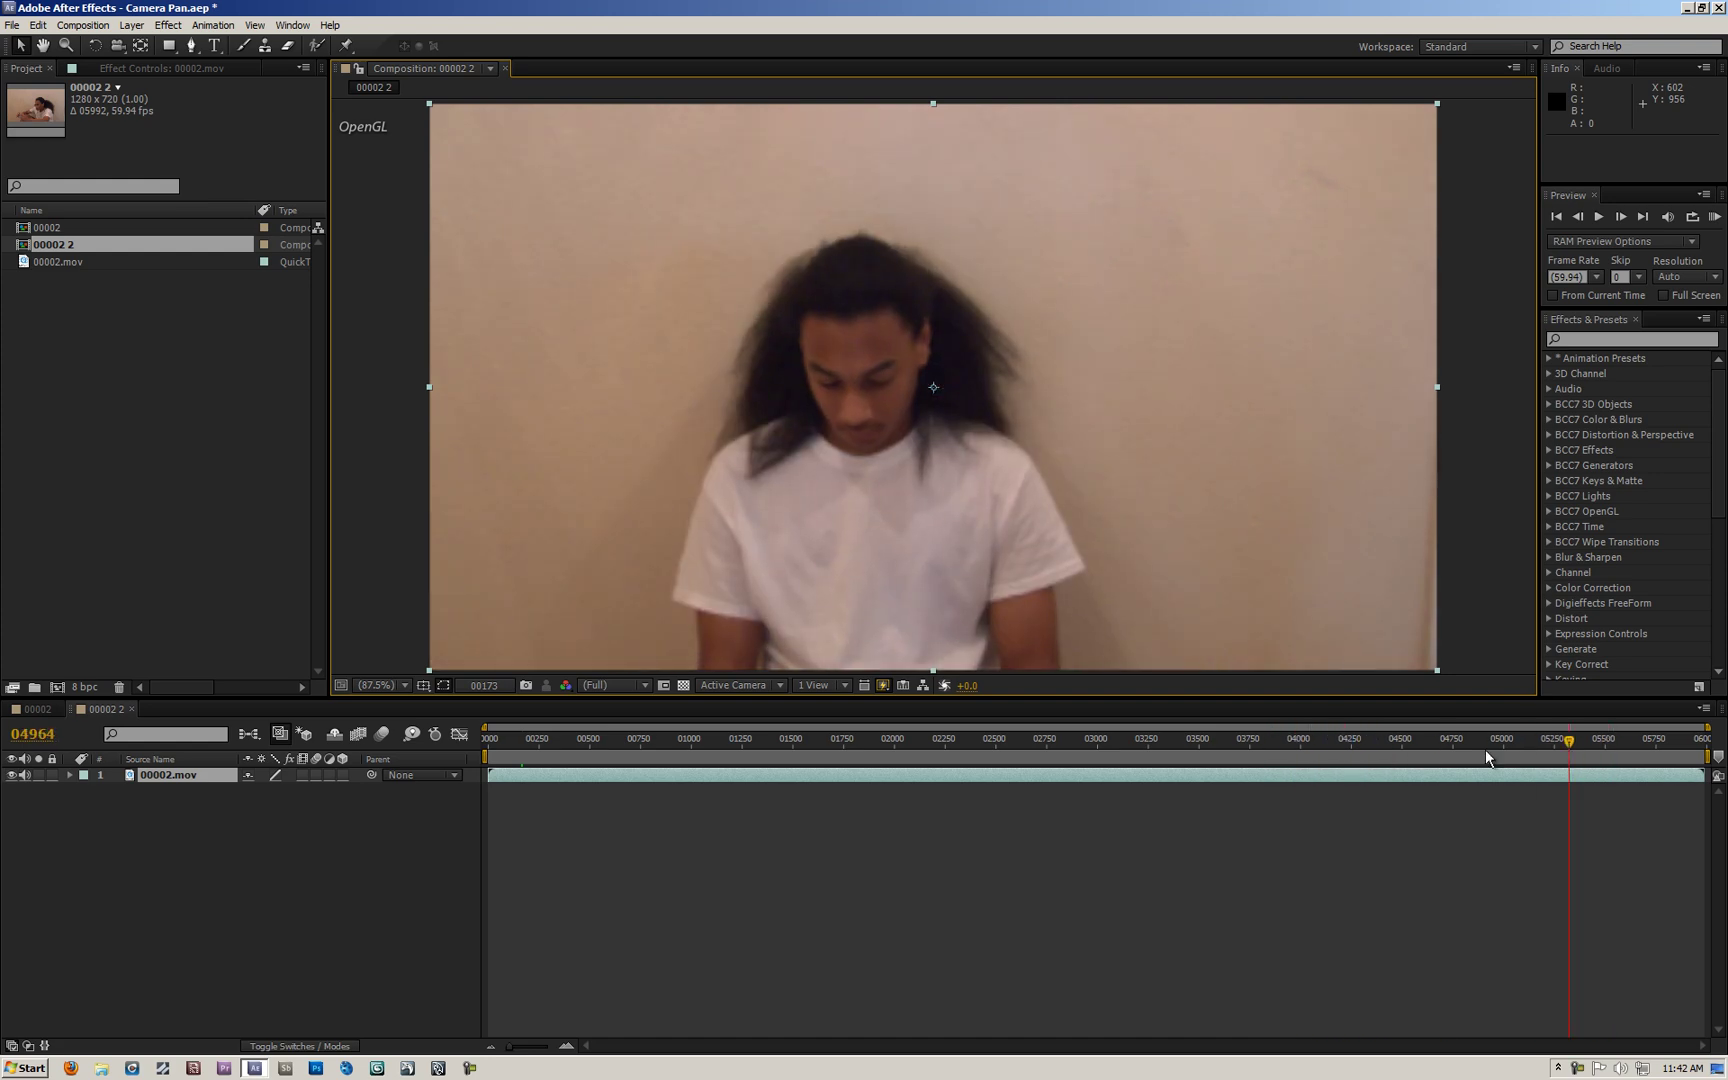
Step: Scrub back through the motion-blurred middle and park the time indicator near frame 00585
left_click_drag(1487, 758, 482, 750)
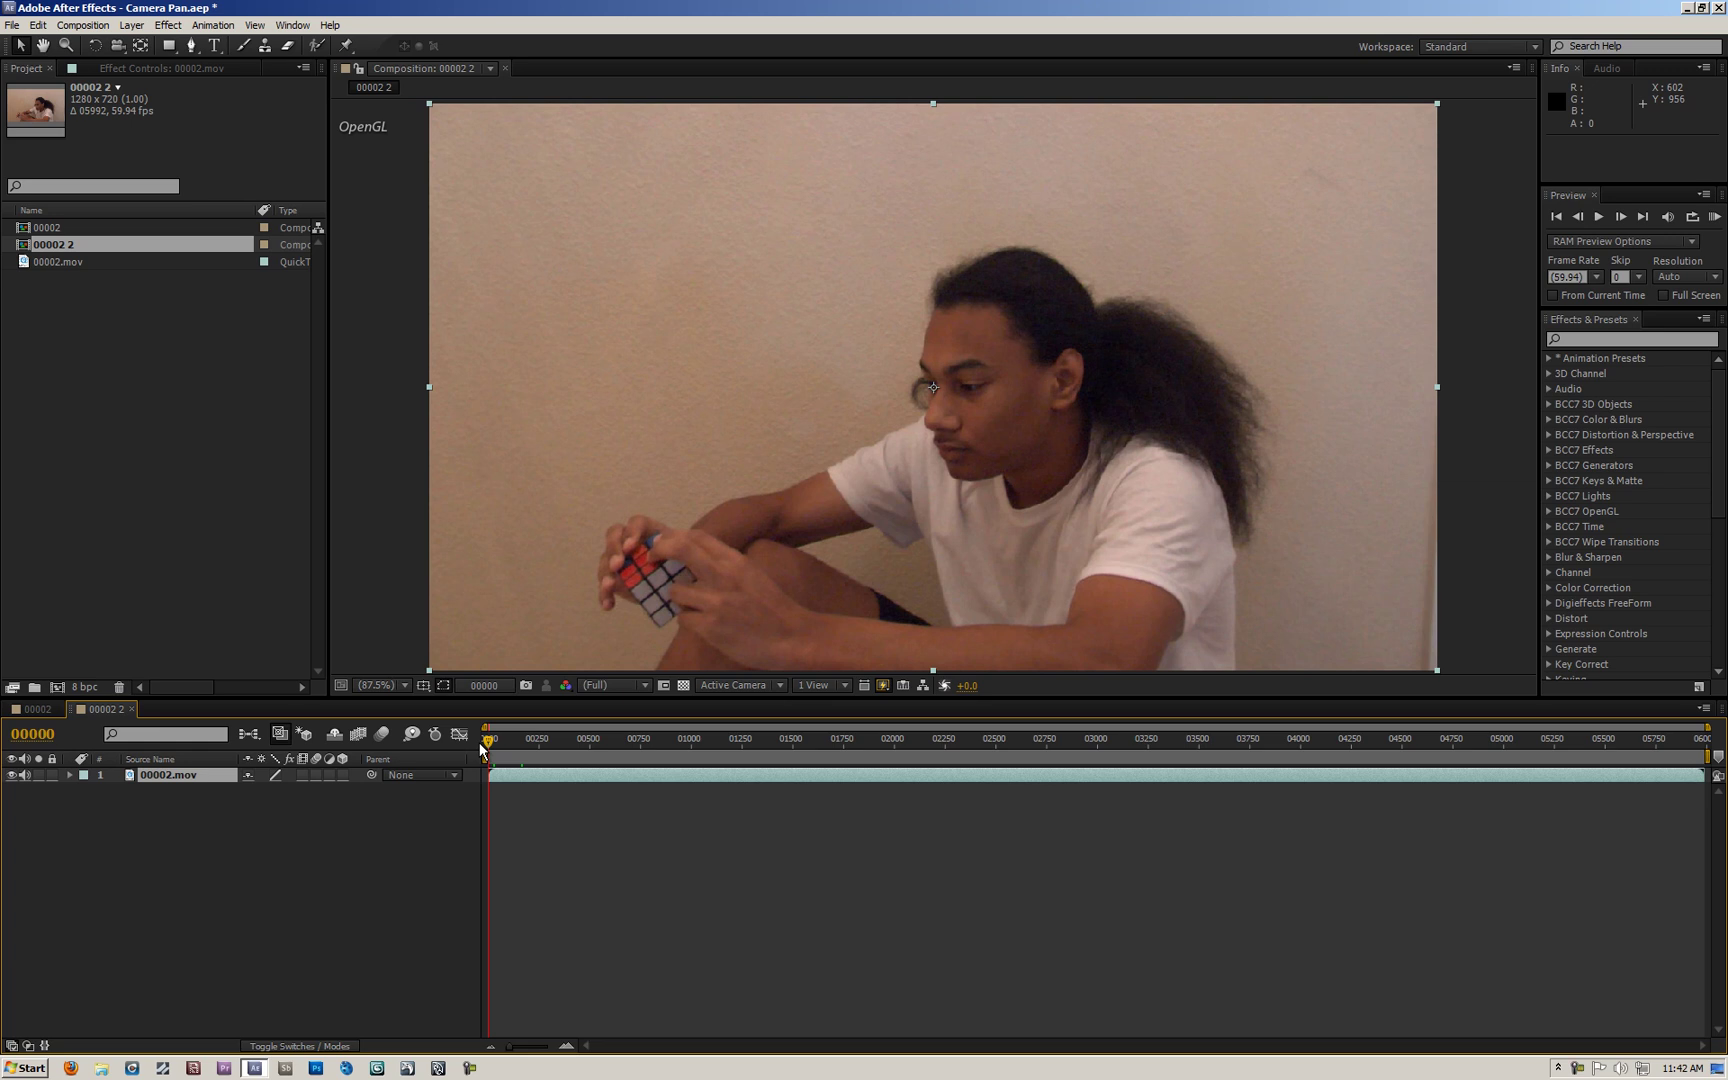
mouse_move(484, 746)
left_mouse_down()
mouse_move(629, 768)
mouse_move(588, 745)
mouse_move(608, 743)
left_mouse_up()
left_click(606, 738)
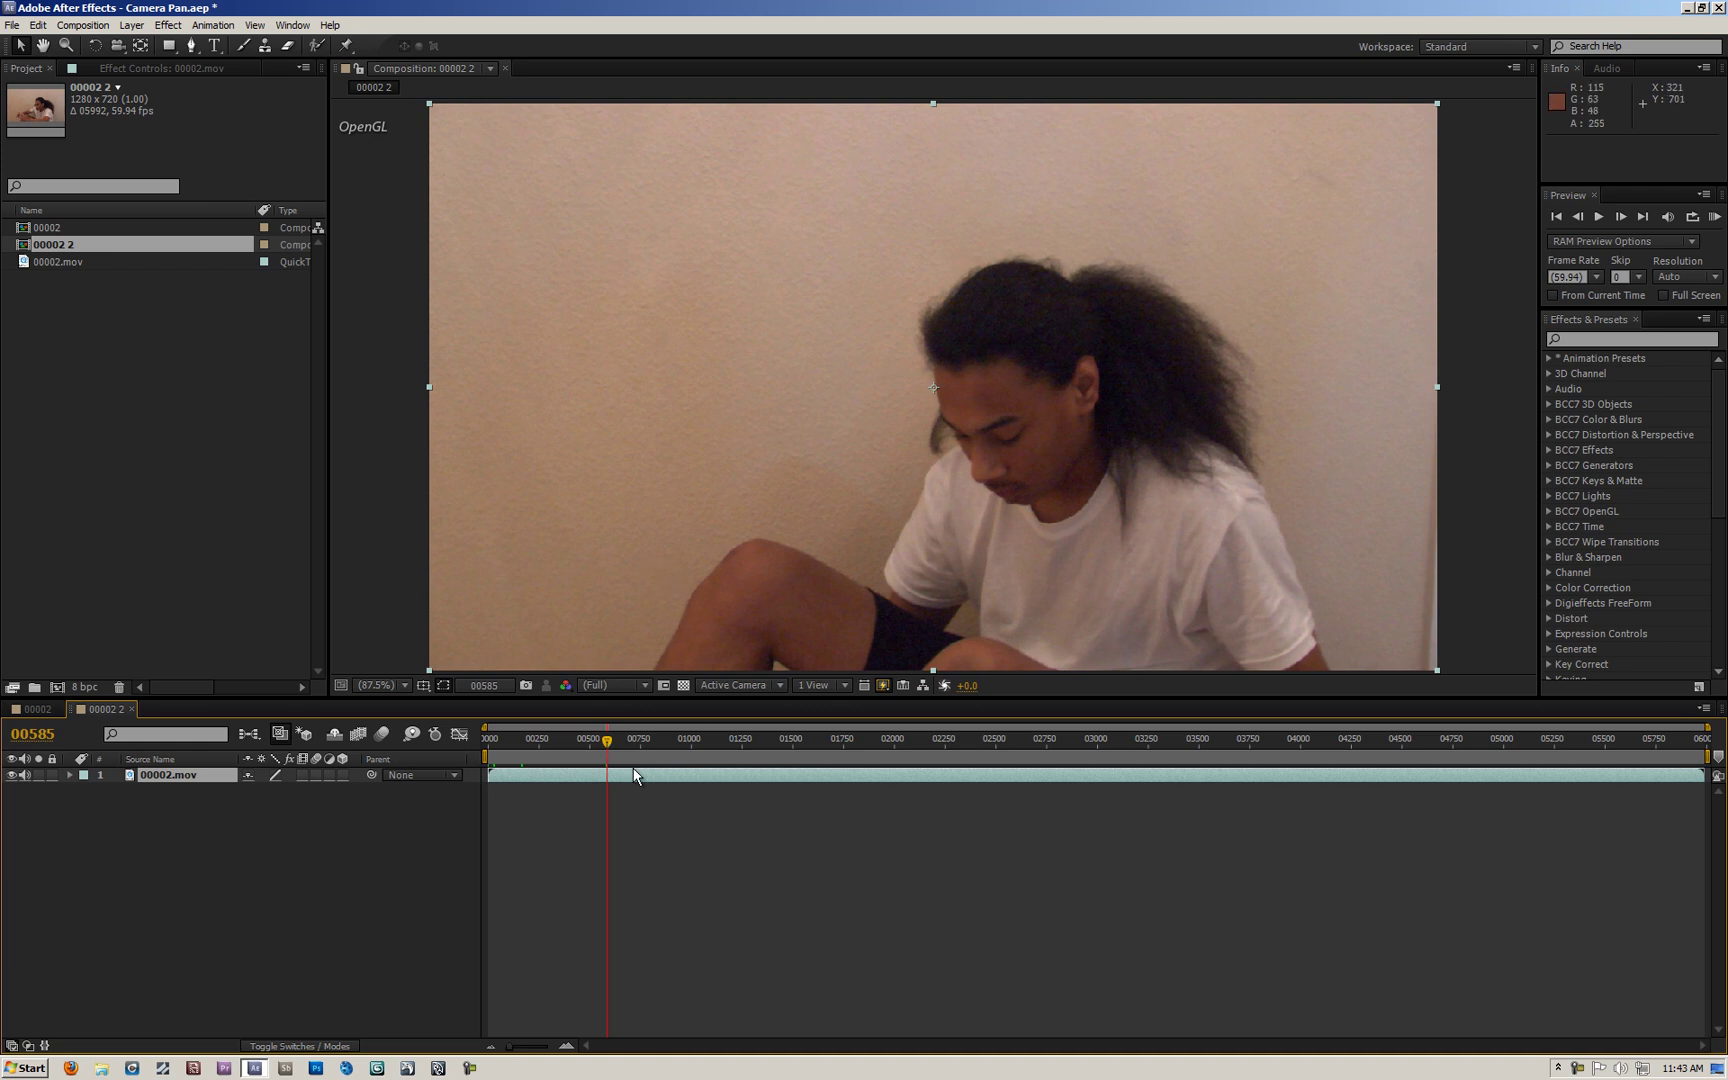
Step: Split the 00002.mov layer at frame 00585 with Edit > Split Layer
left_click(553, 816)
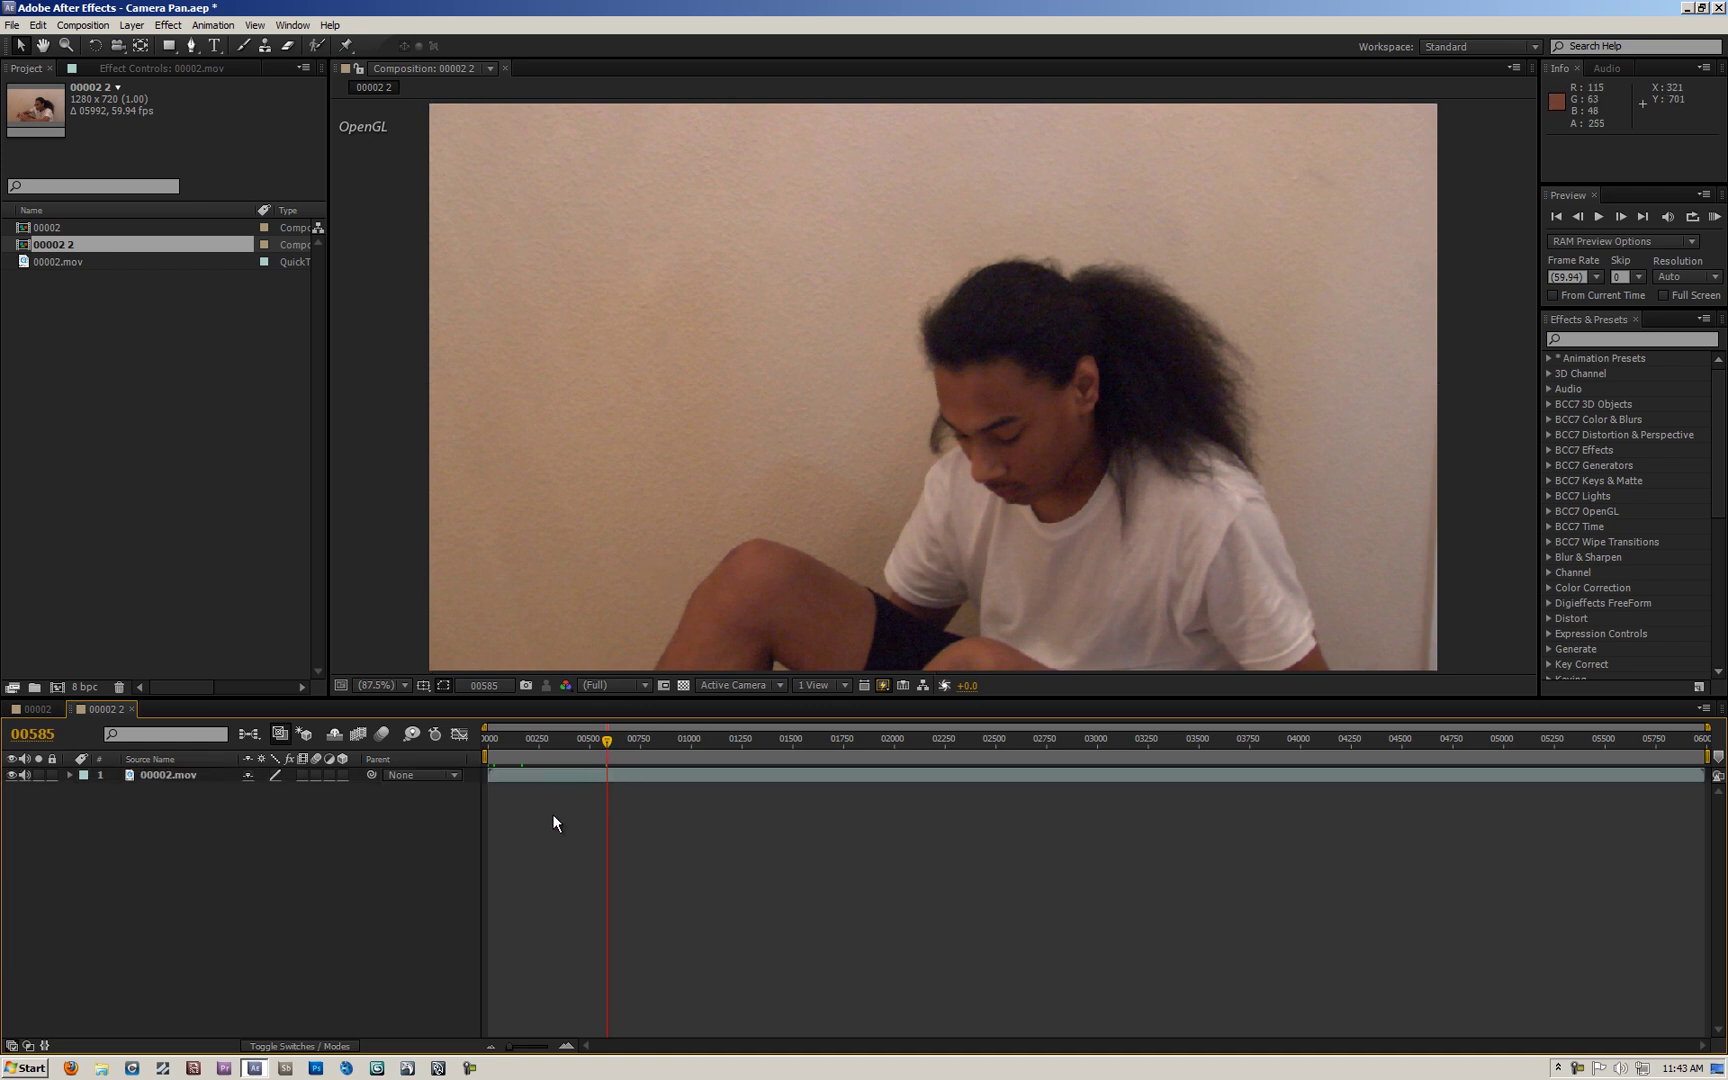
left_click(39, 22)
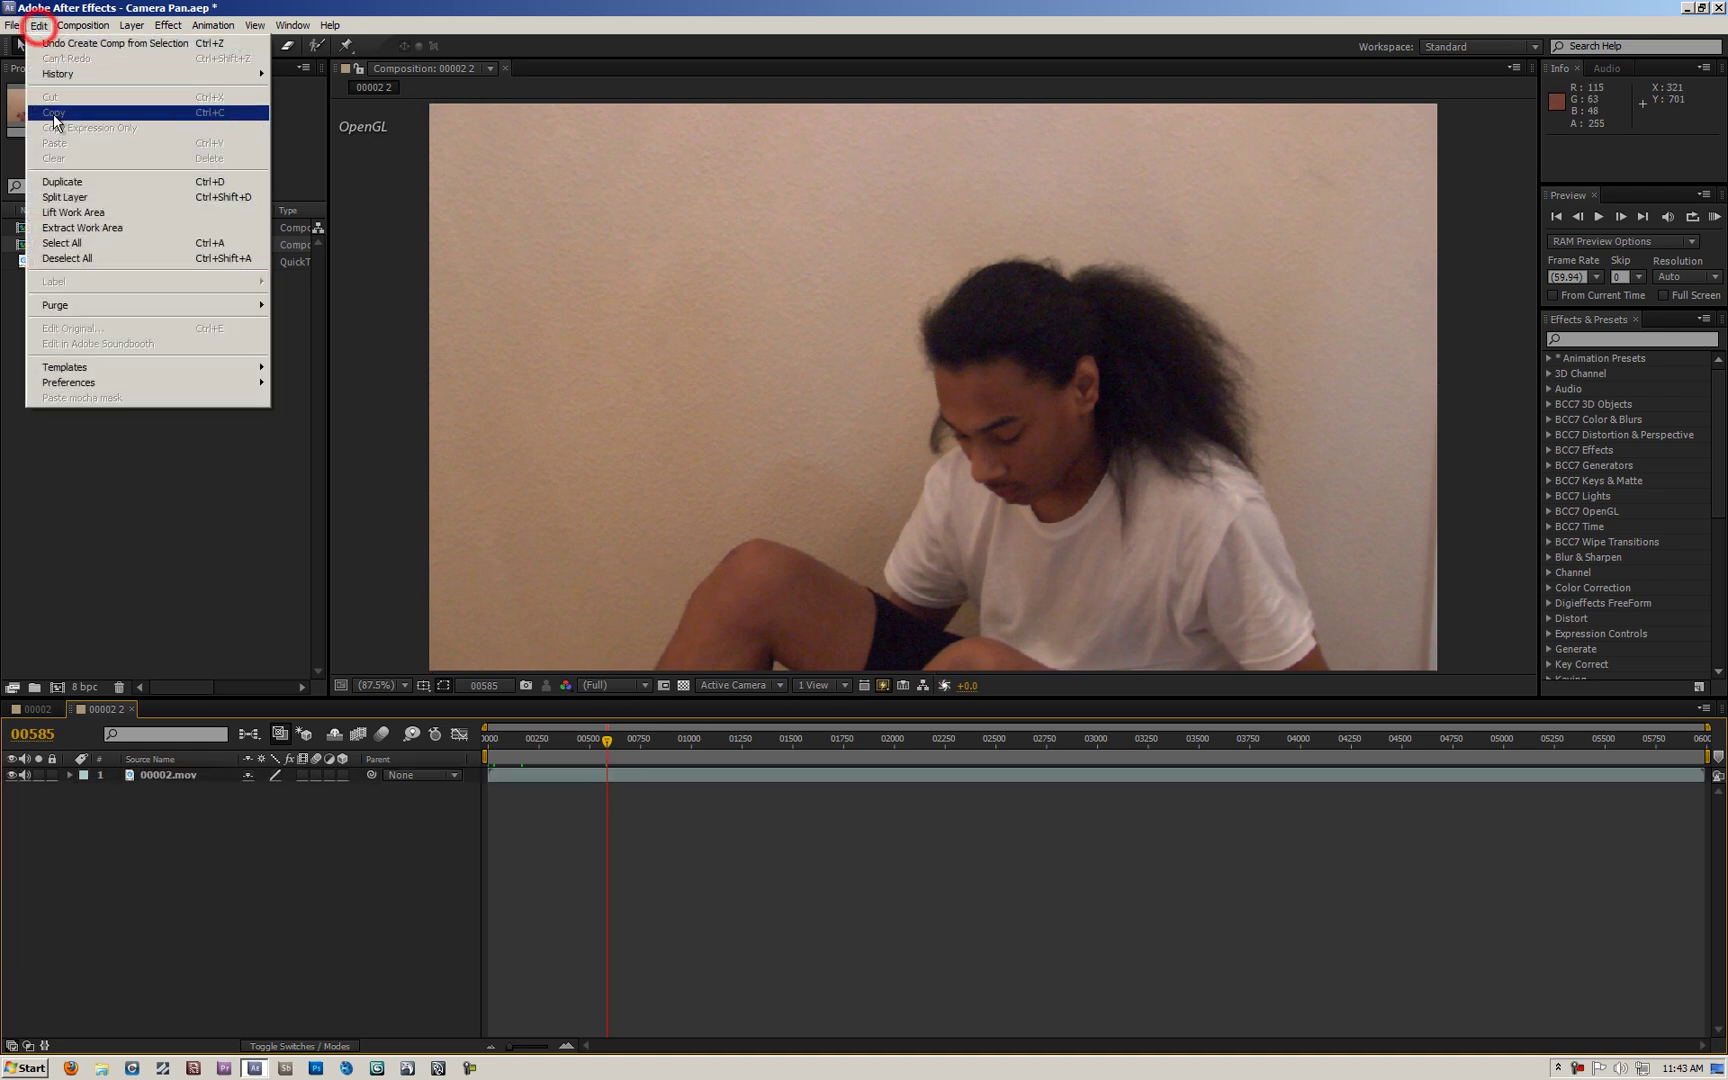
left_click(95, 198)
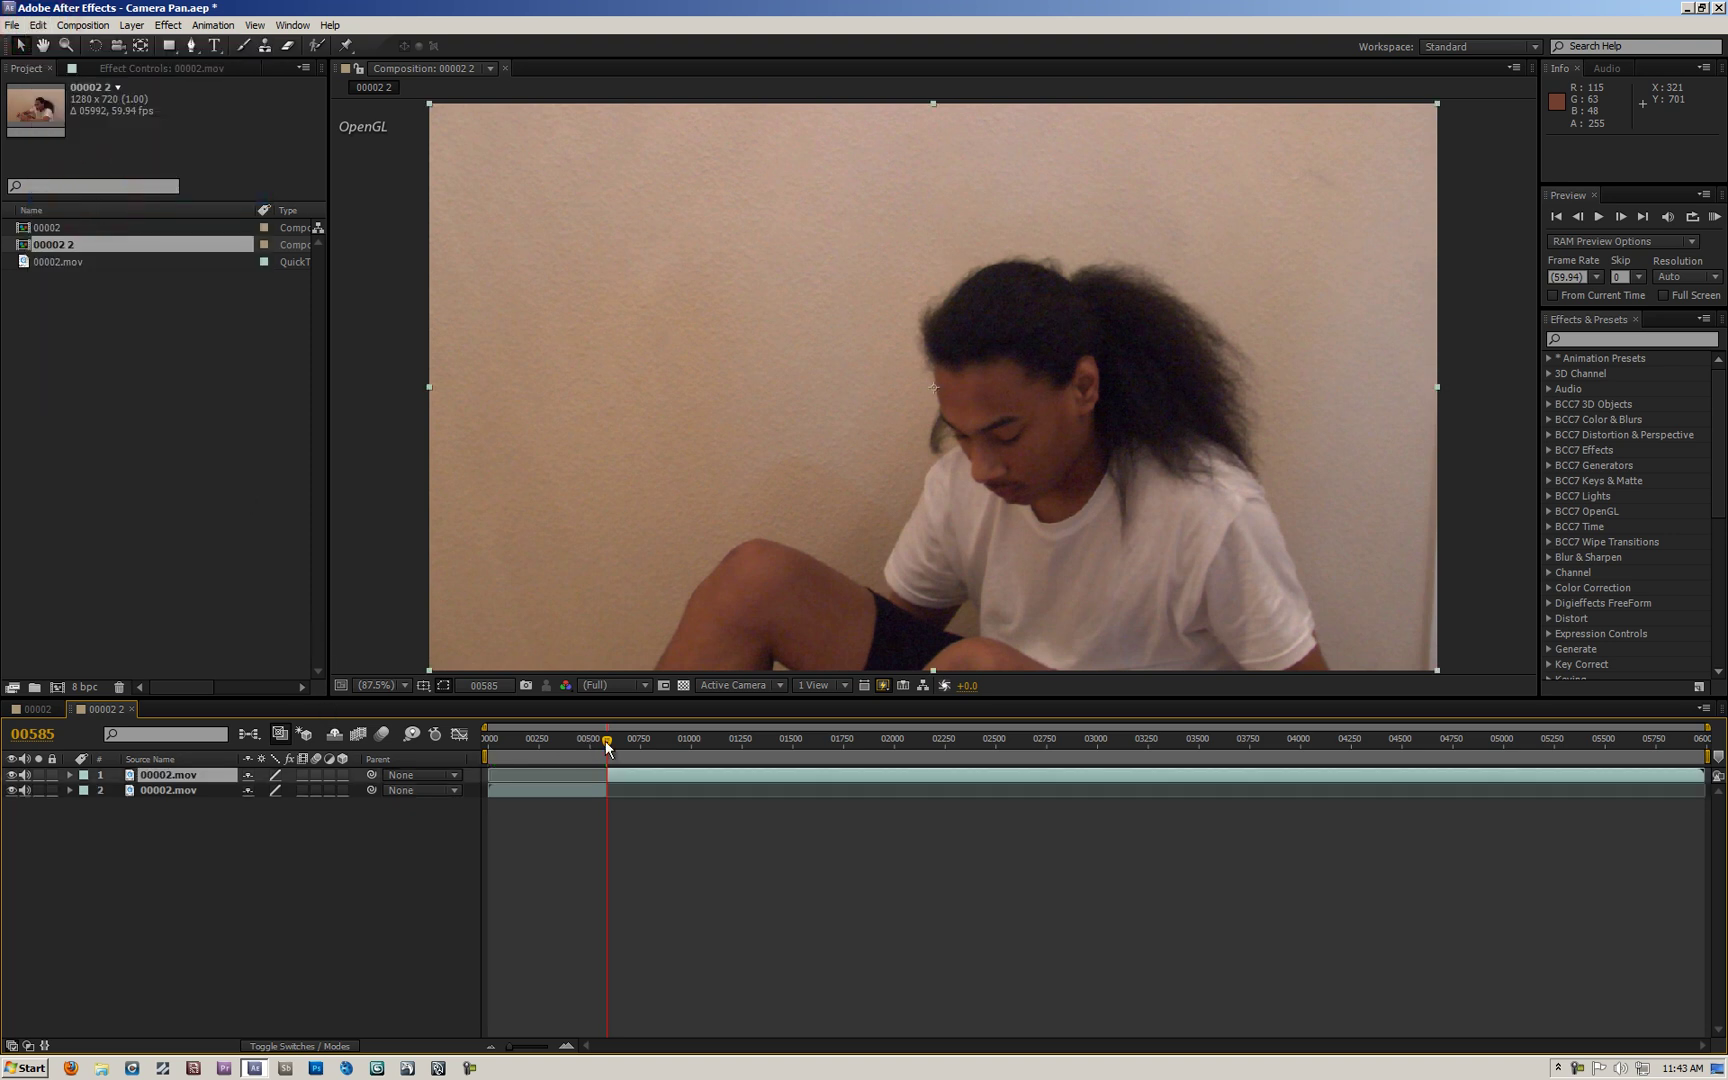
Step: Split the clip again at frame 01498 and delete the middle piece
left_click_drag(607, 742, 792, 779)
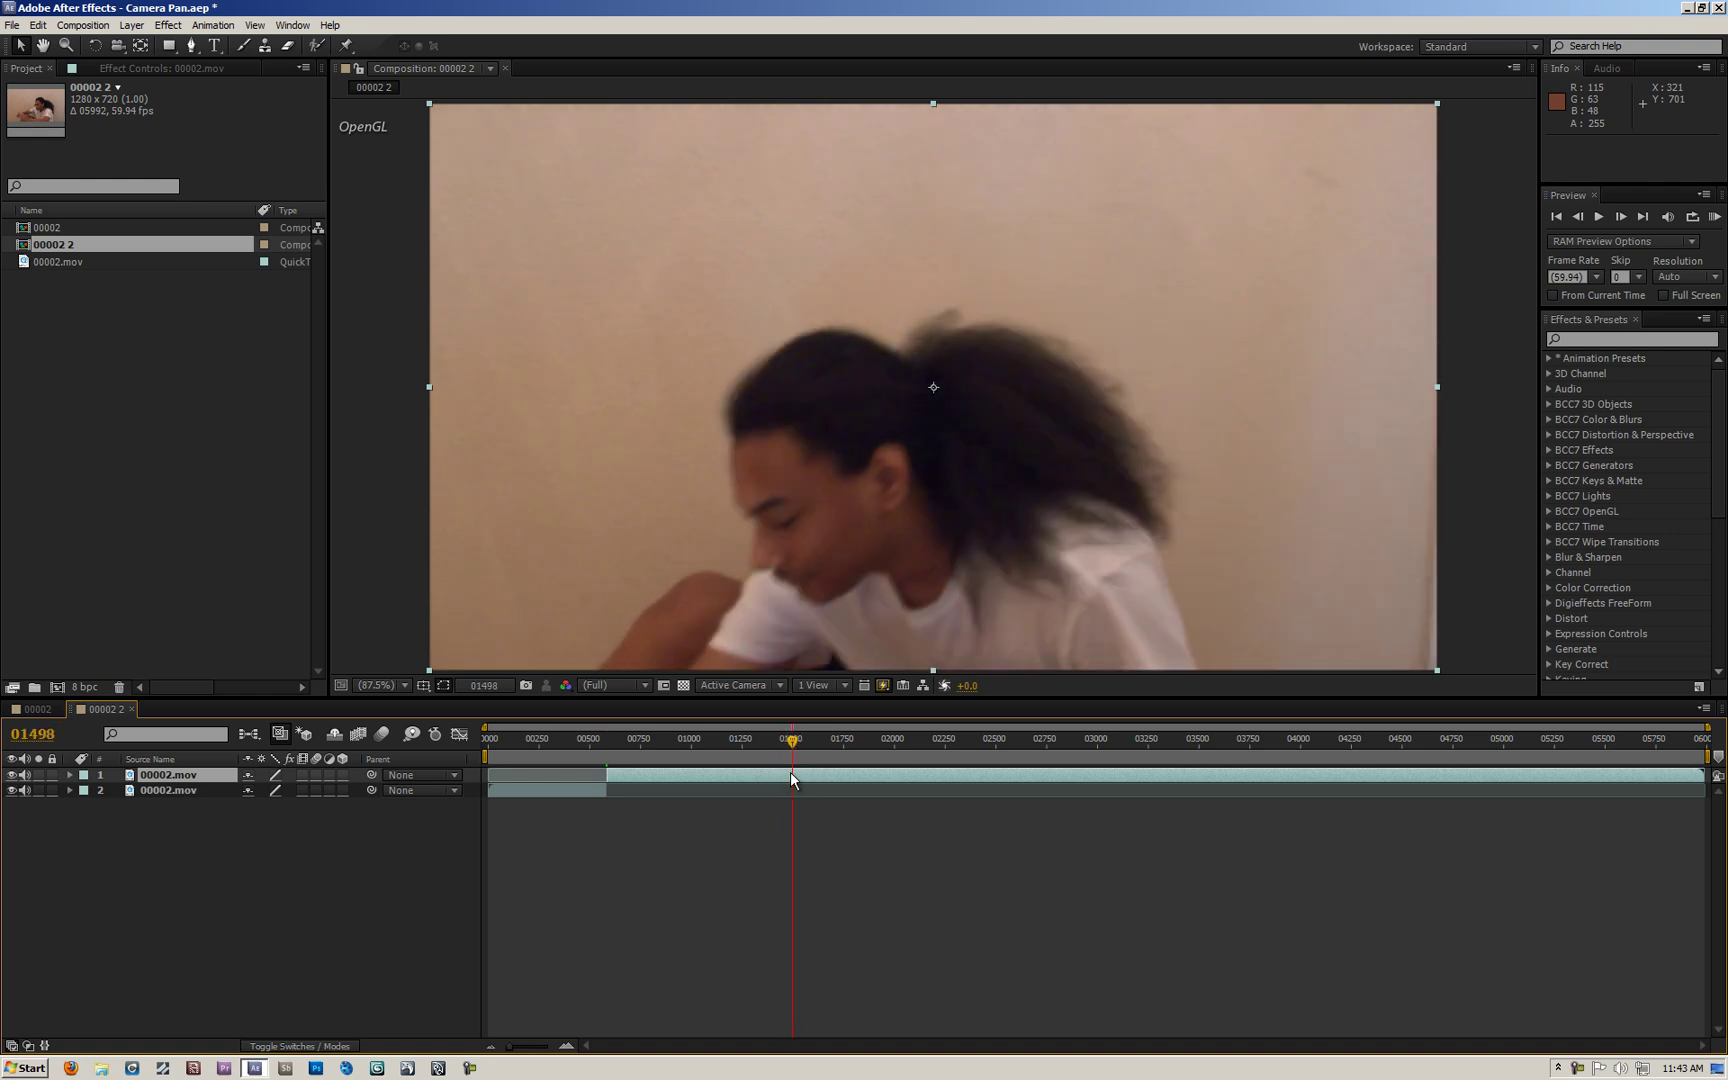
left_click(37, 25)
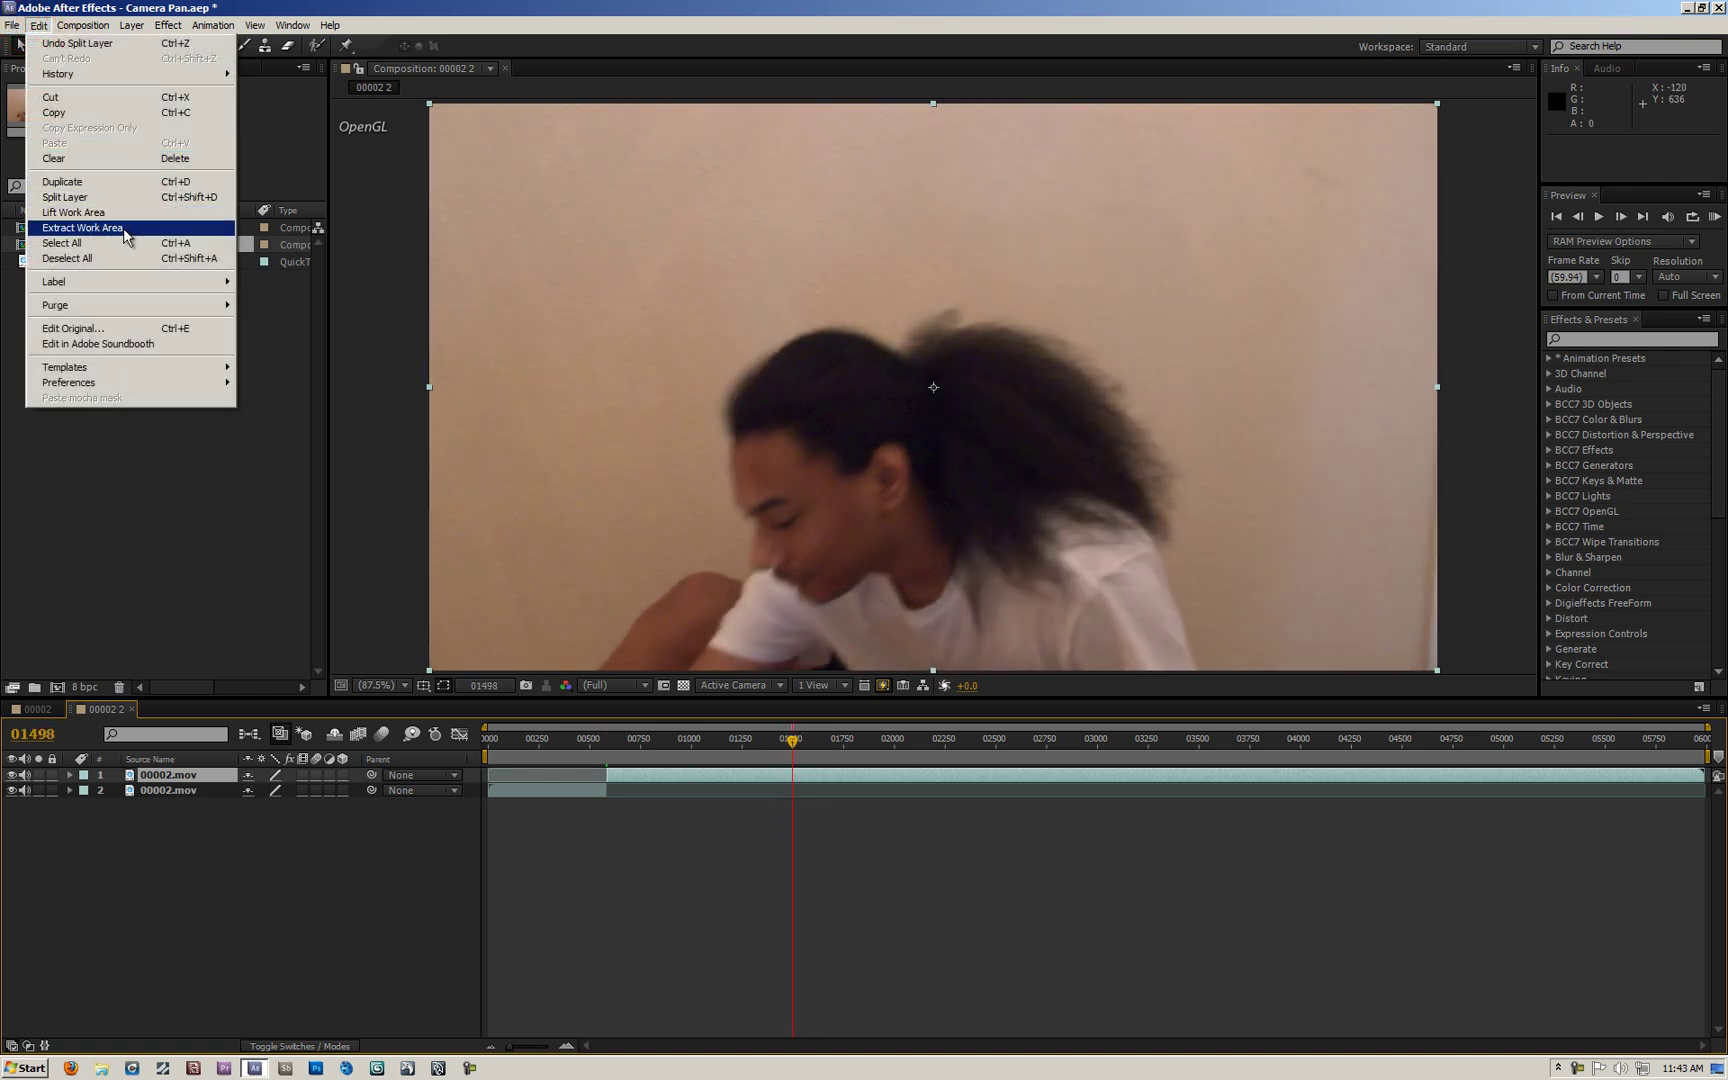
left_click(120, 197)
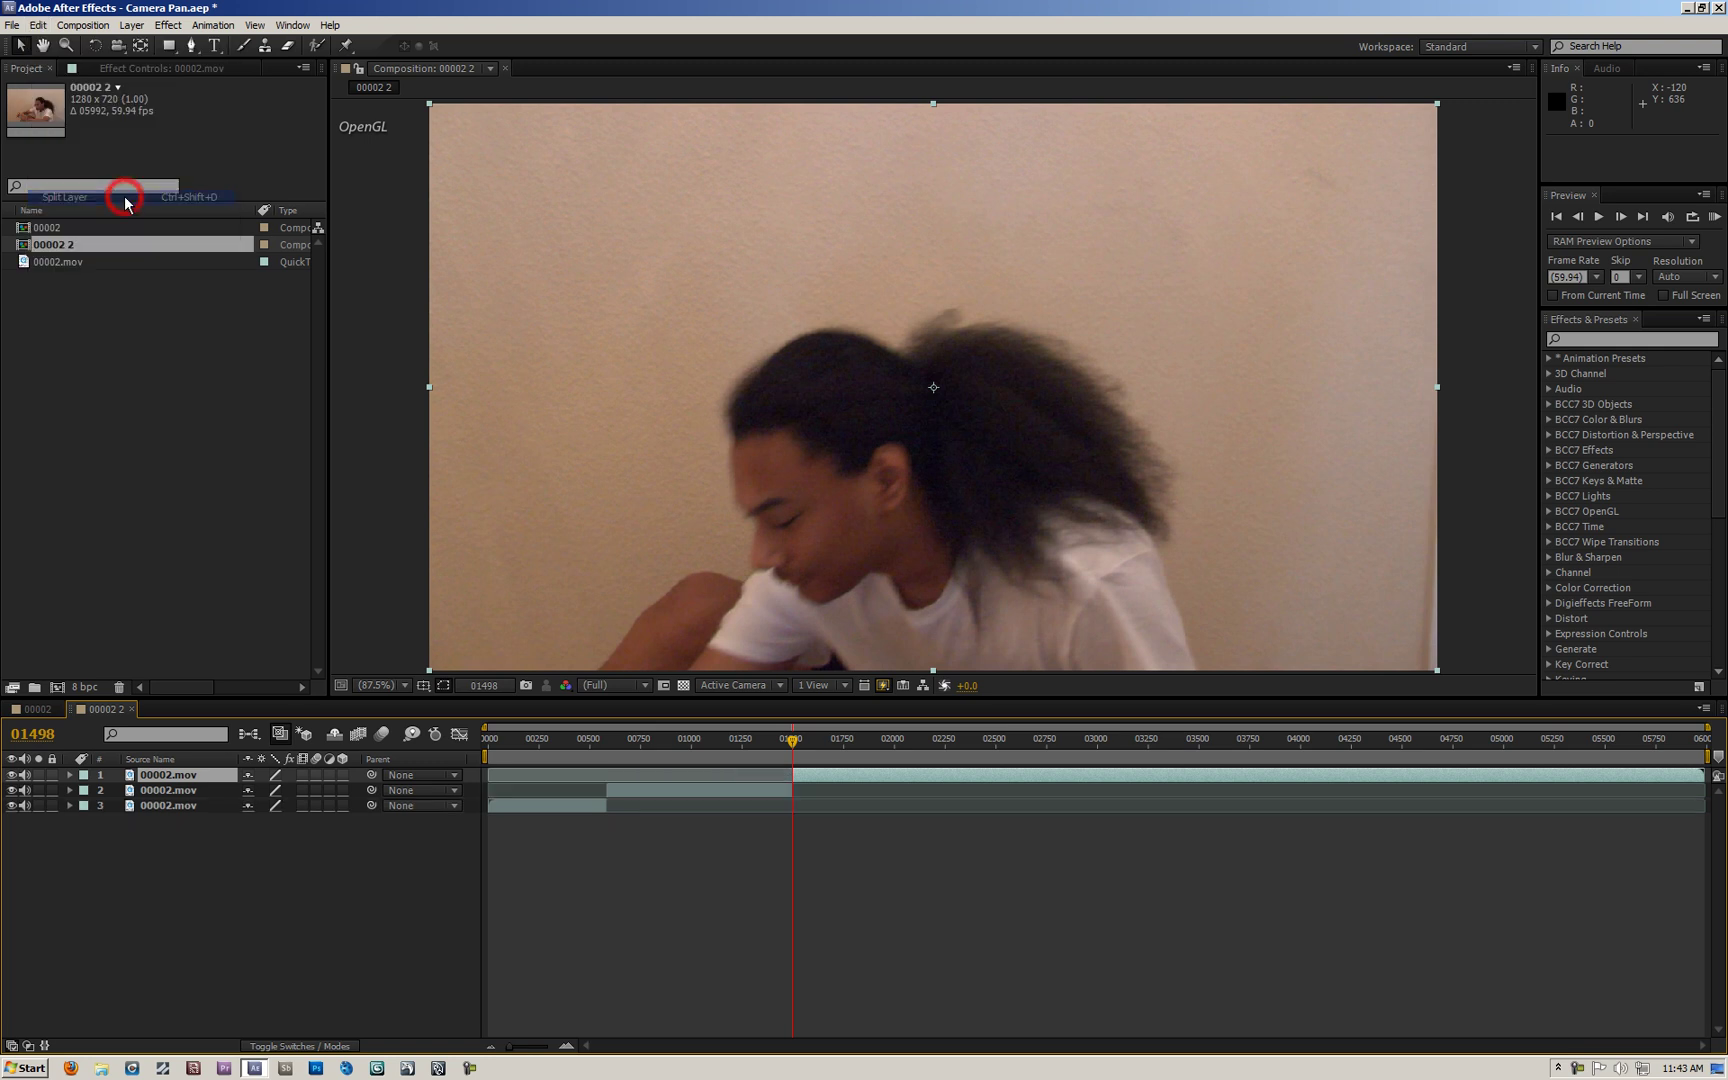
left_click(170, 790)
key("Delete")
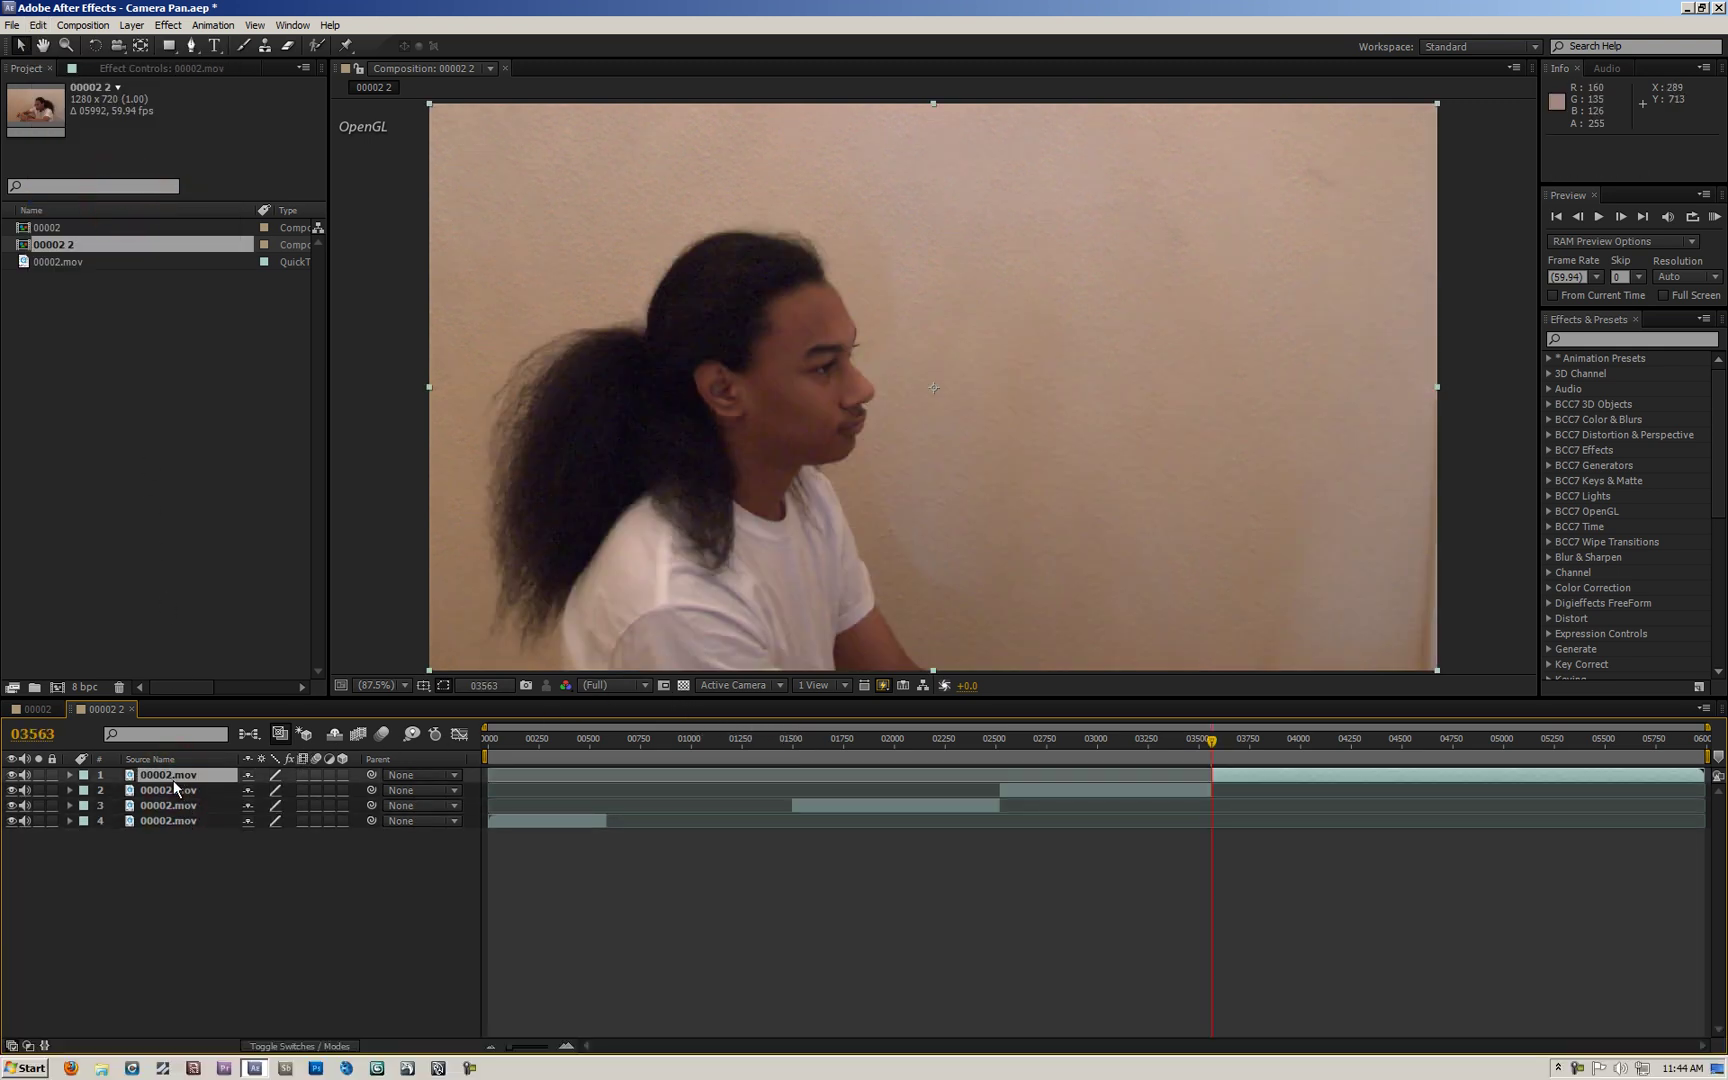
Step: Delete the top clip piece and move the first piece to the top of the stack
left_click(166, 774)
key("Delete")
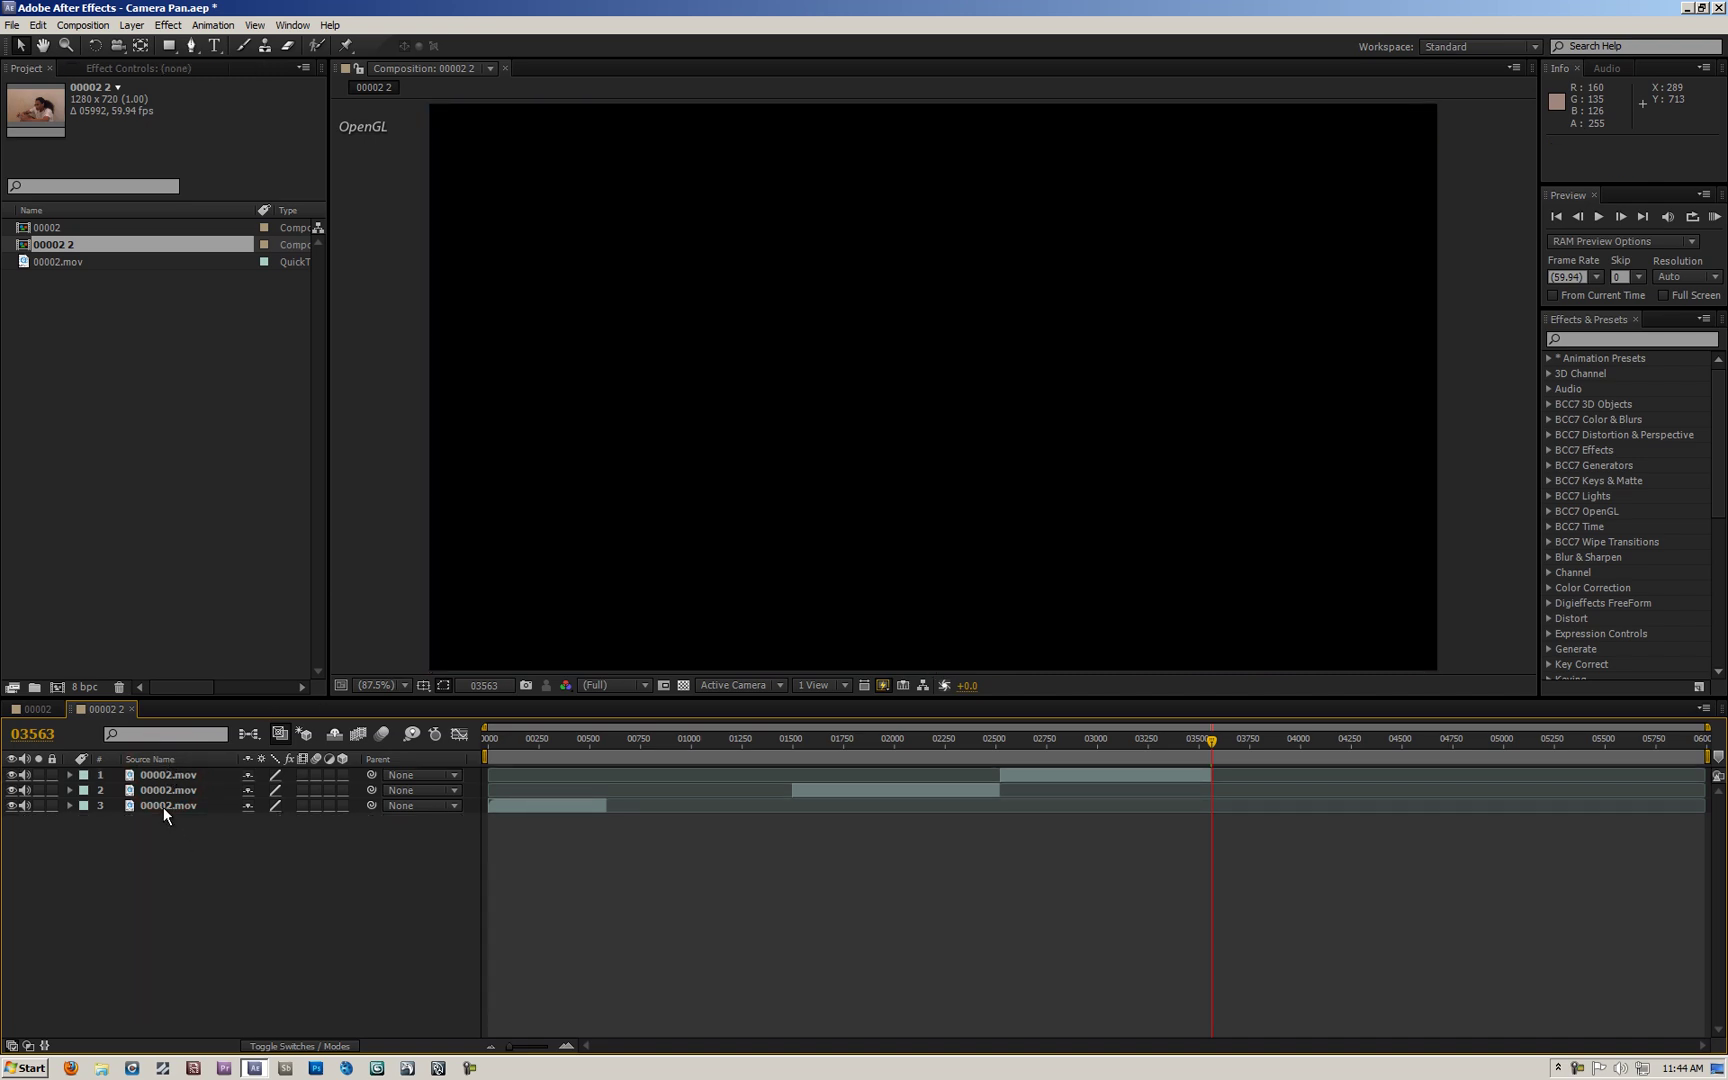
left_click(163, 806)
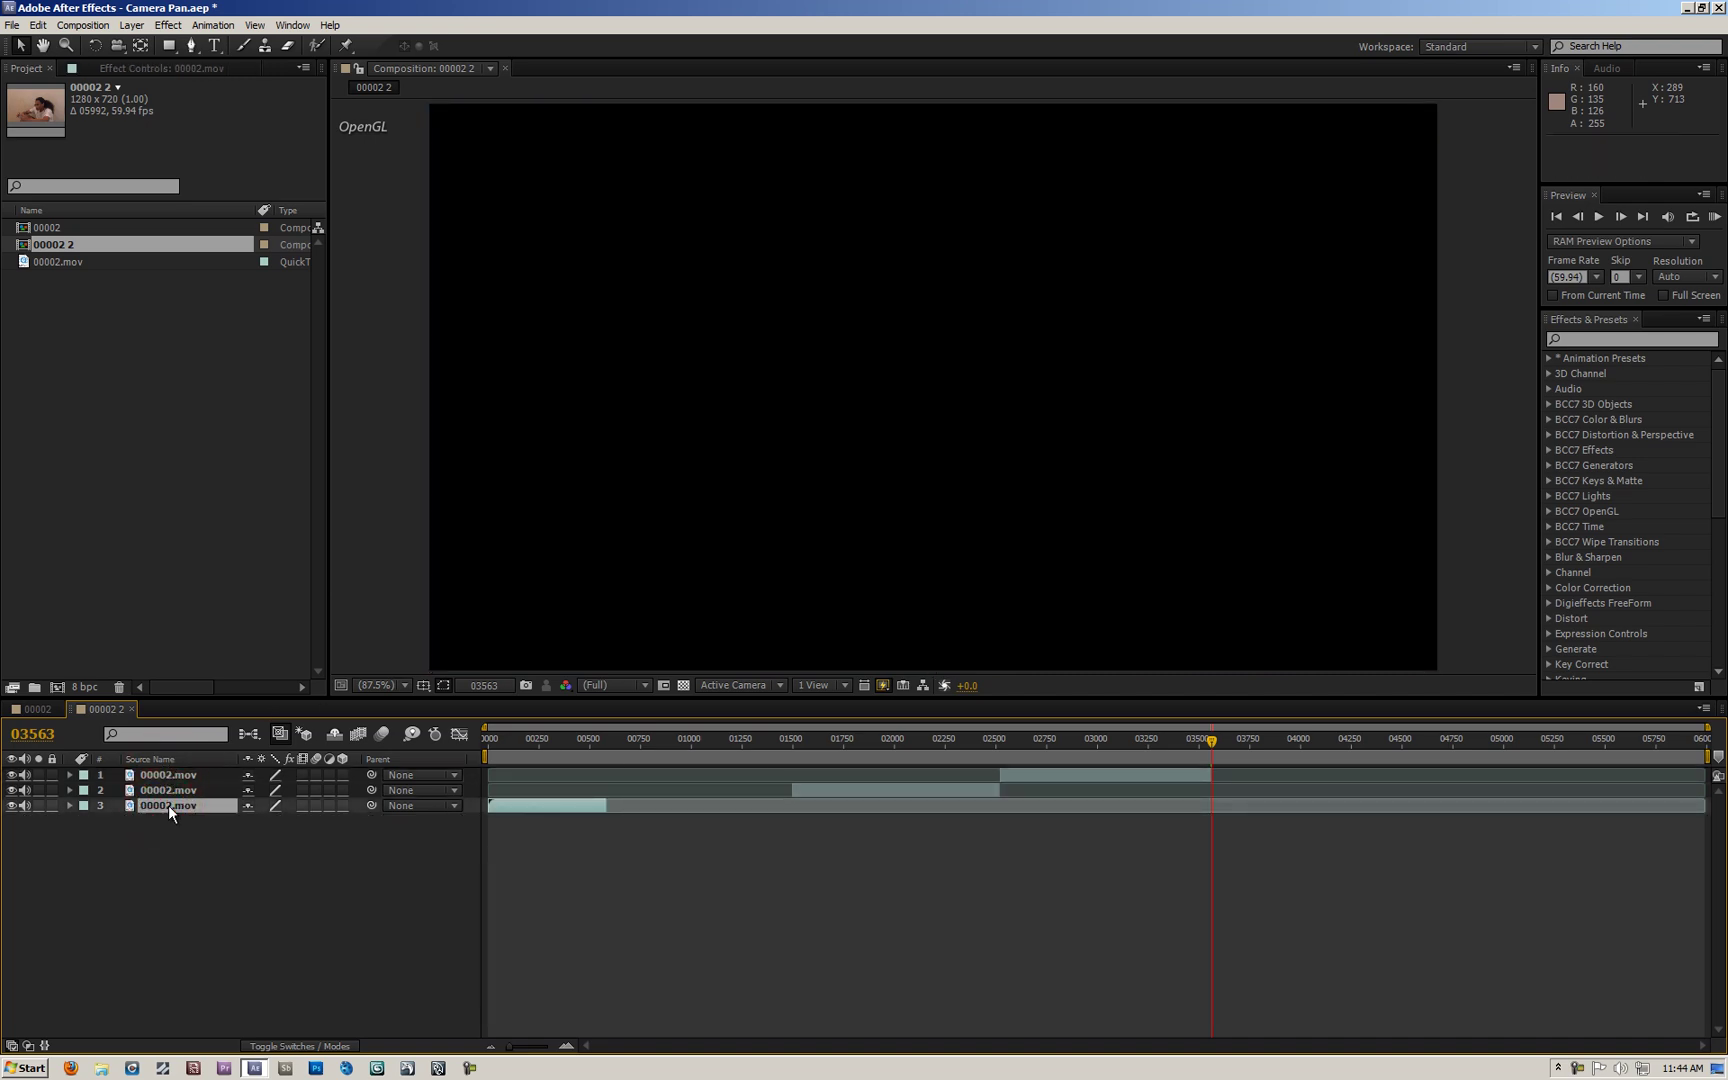
left_click_drag(167, 805, 169, 768)
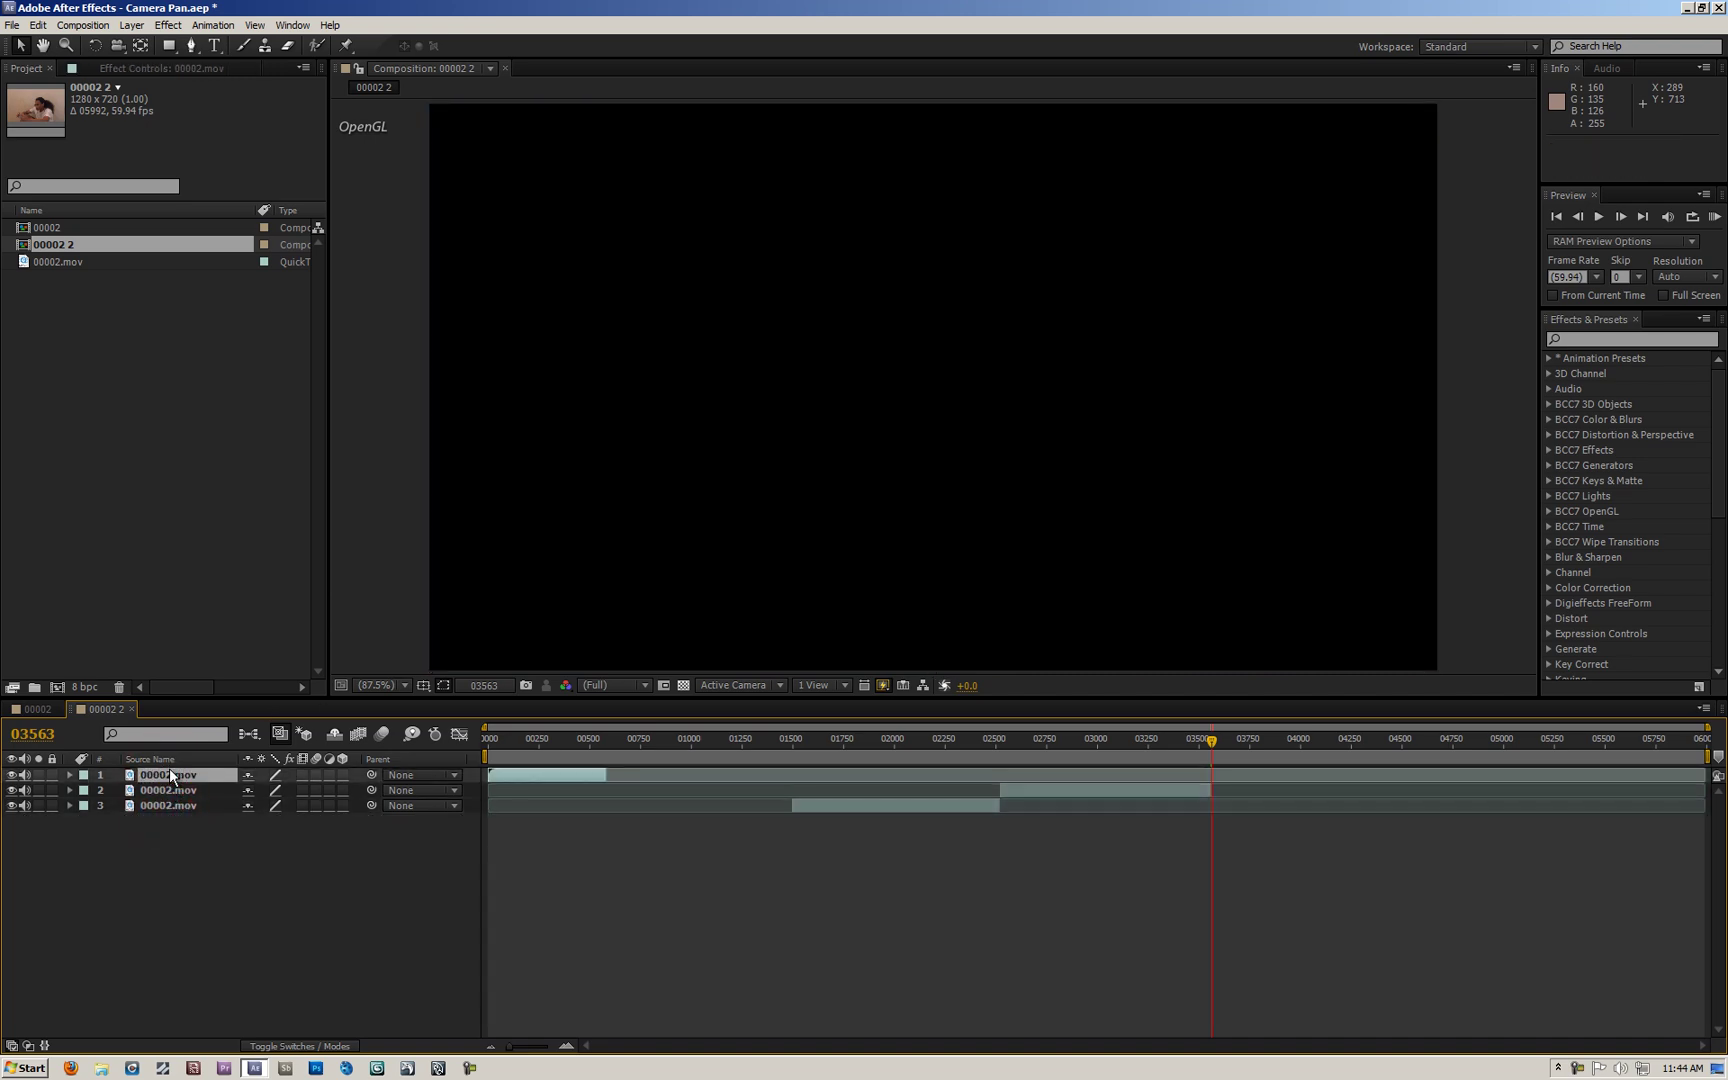
Step: Slide the second clip piece to start near frame 00306 and preview the staggered layers
left_click(1015, 796)
left_click_drag(1066, 792, 632, 803)
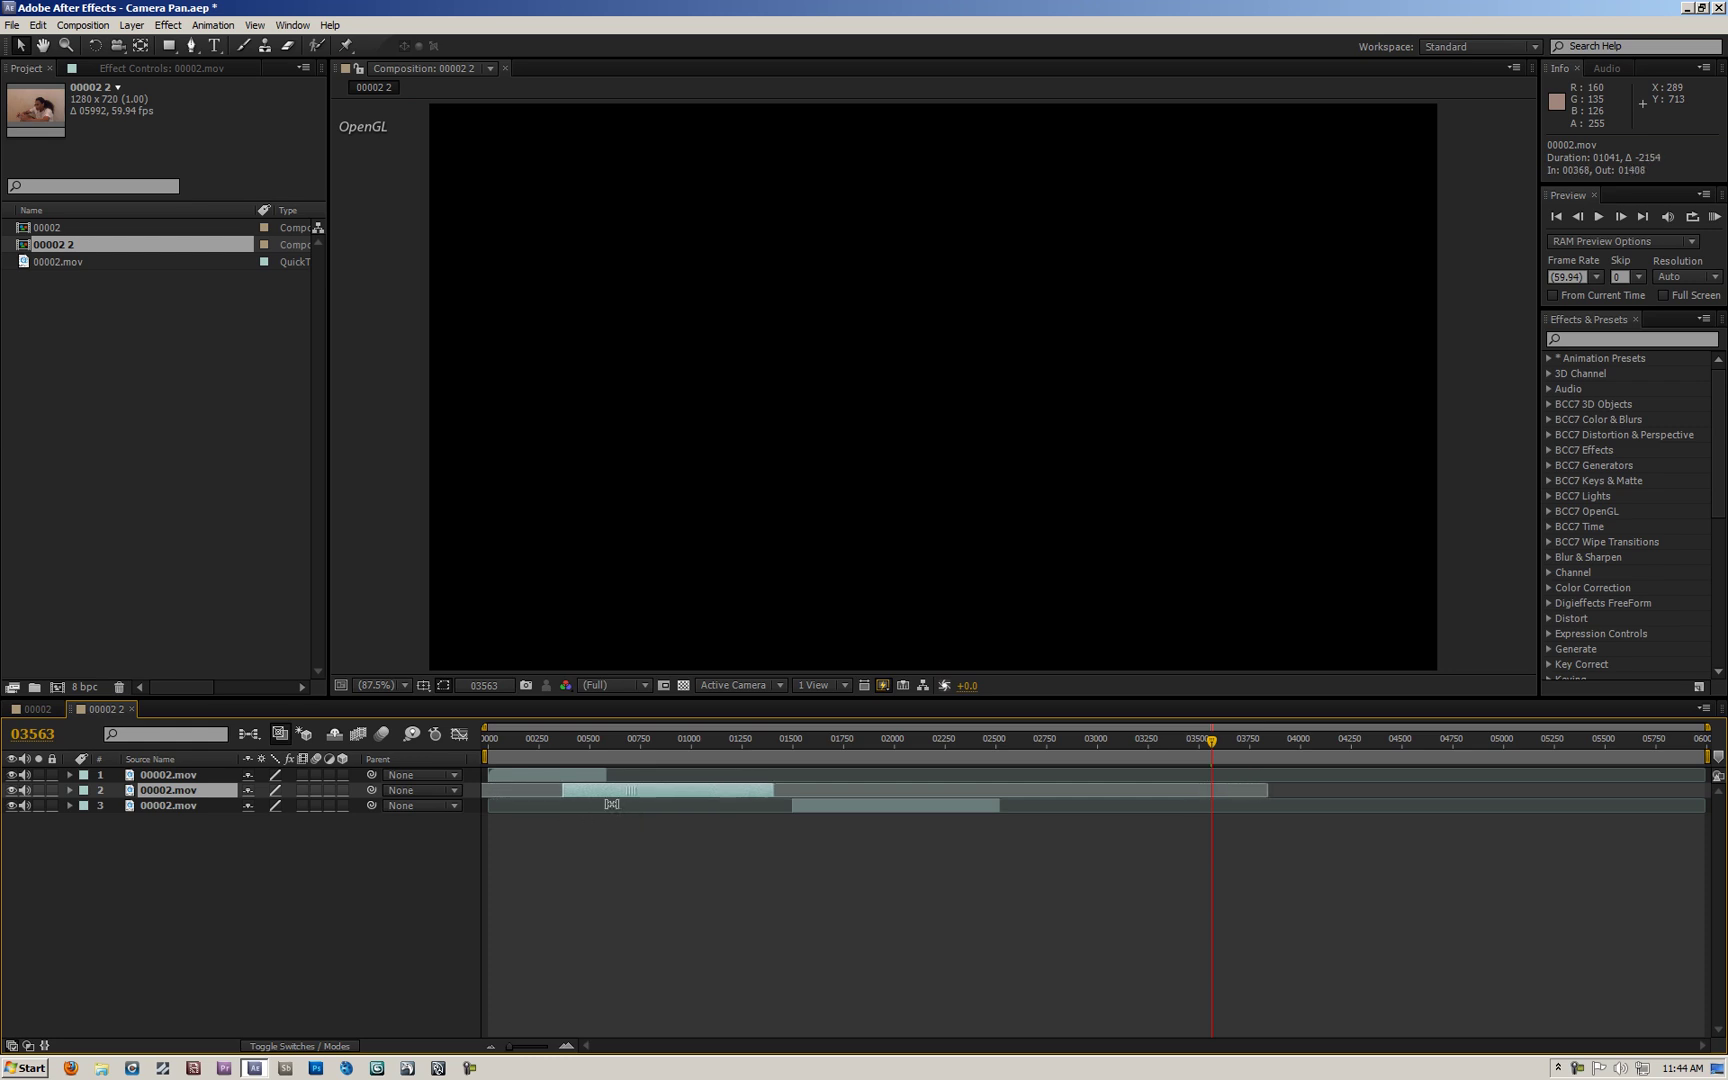
left_click_drag(1206, 745, 686, 788)
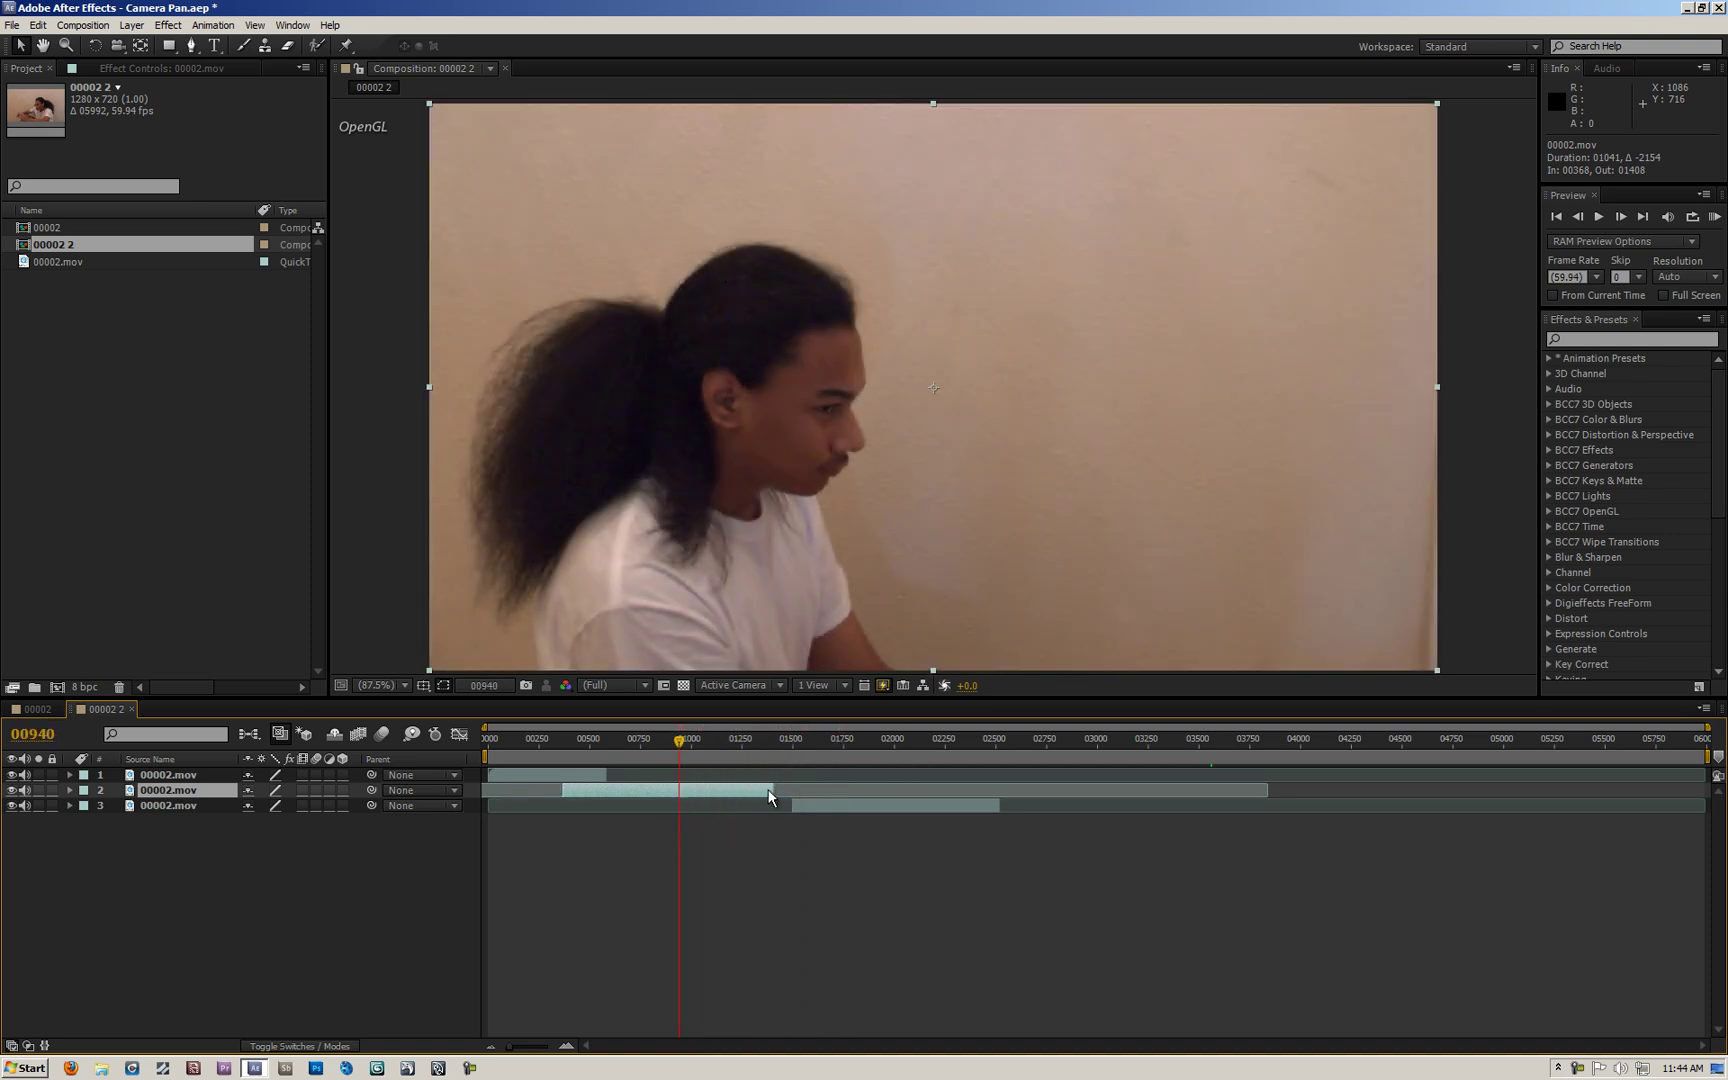
left_click(940, 818)
left_click(906, 800)
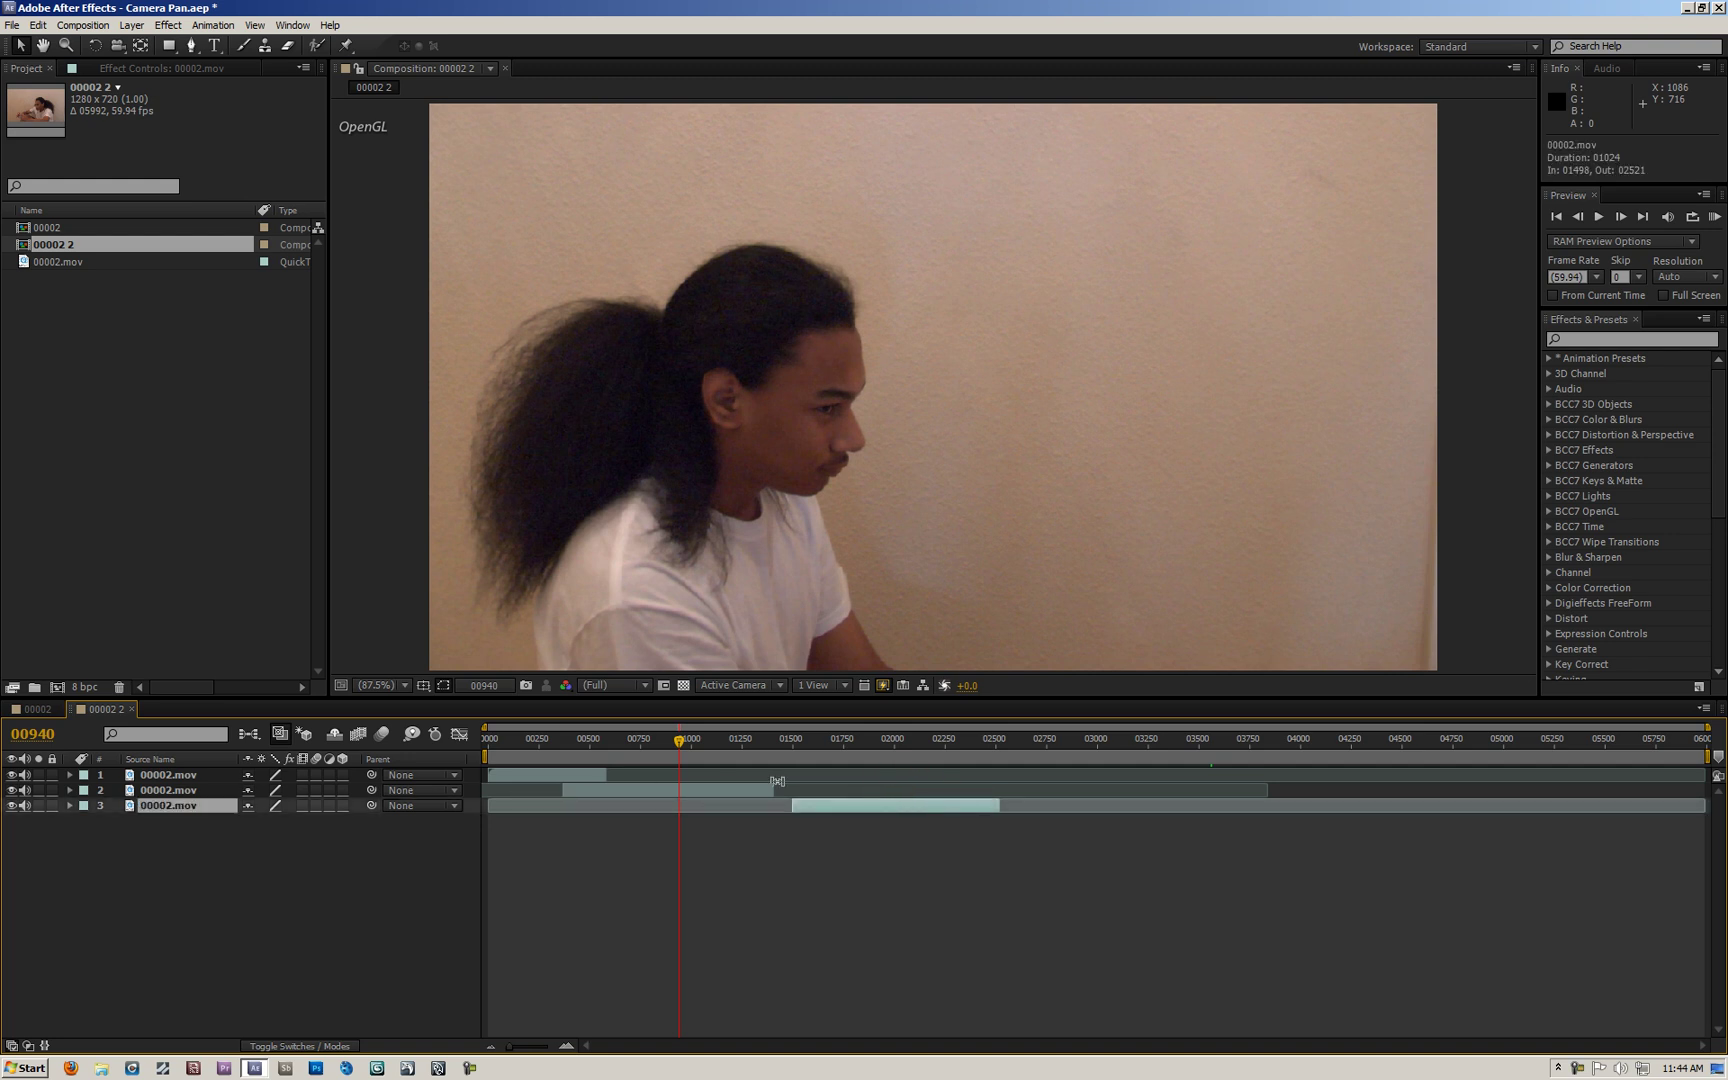
left_click_drag(672, 746, 604, 764)
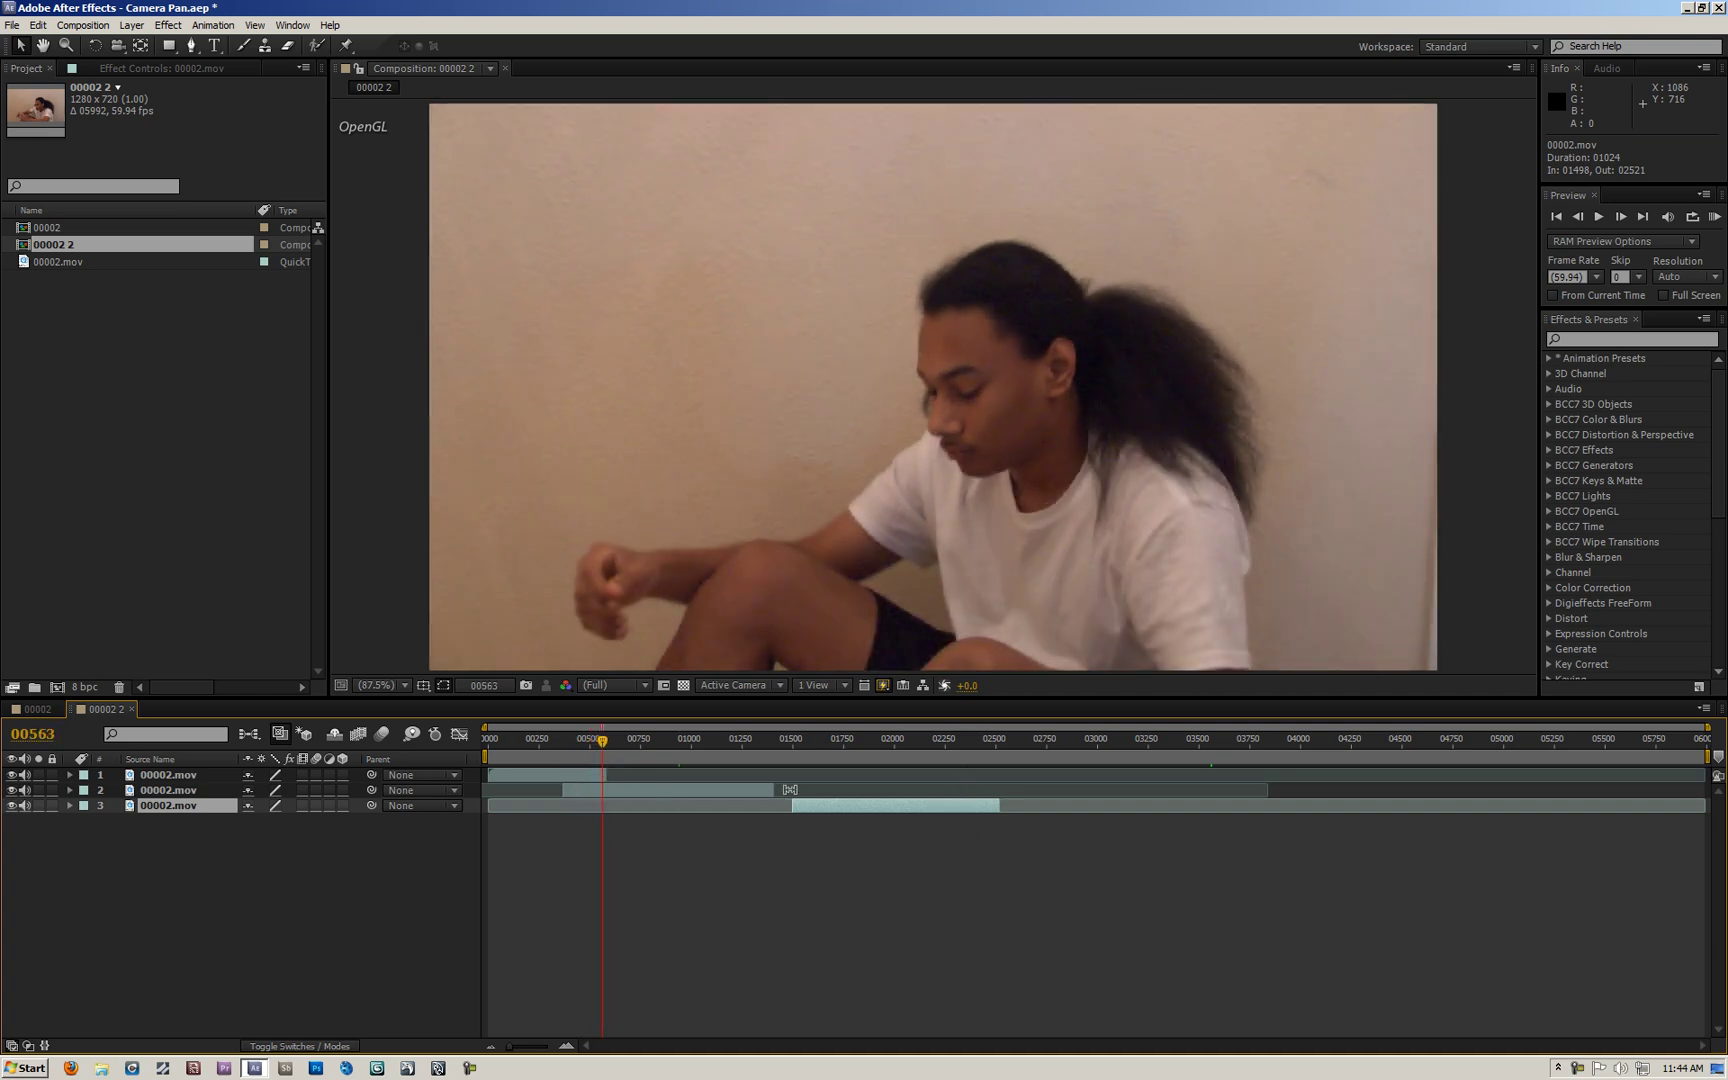
left_click_drag(594, 751, 724, 749)
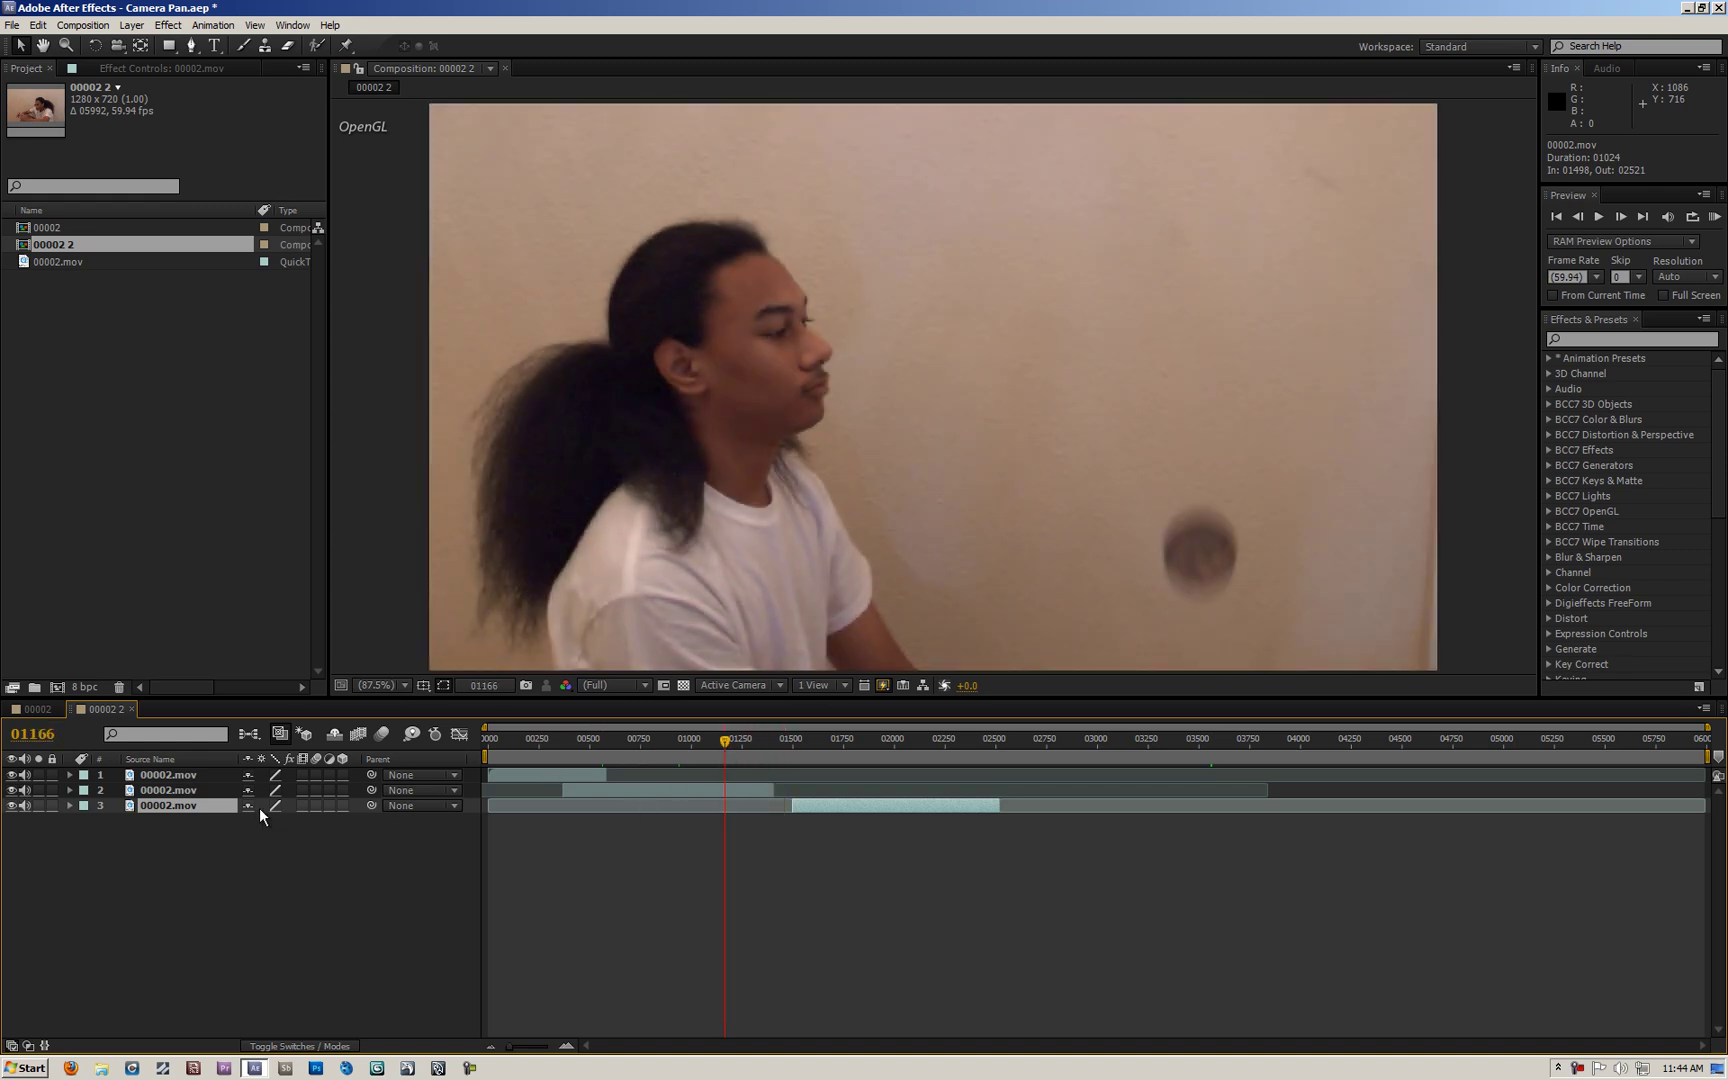
Step: Zoom the viewer out to 25% and reveal Position on all three layers
key("comma")
key("comma")
key("comma")
key("comma")
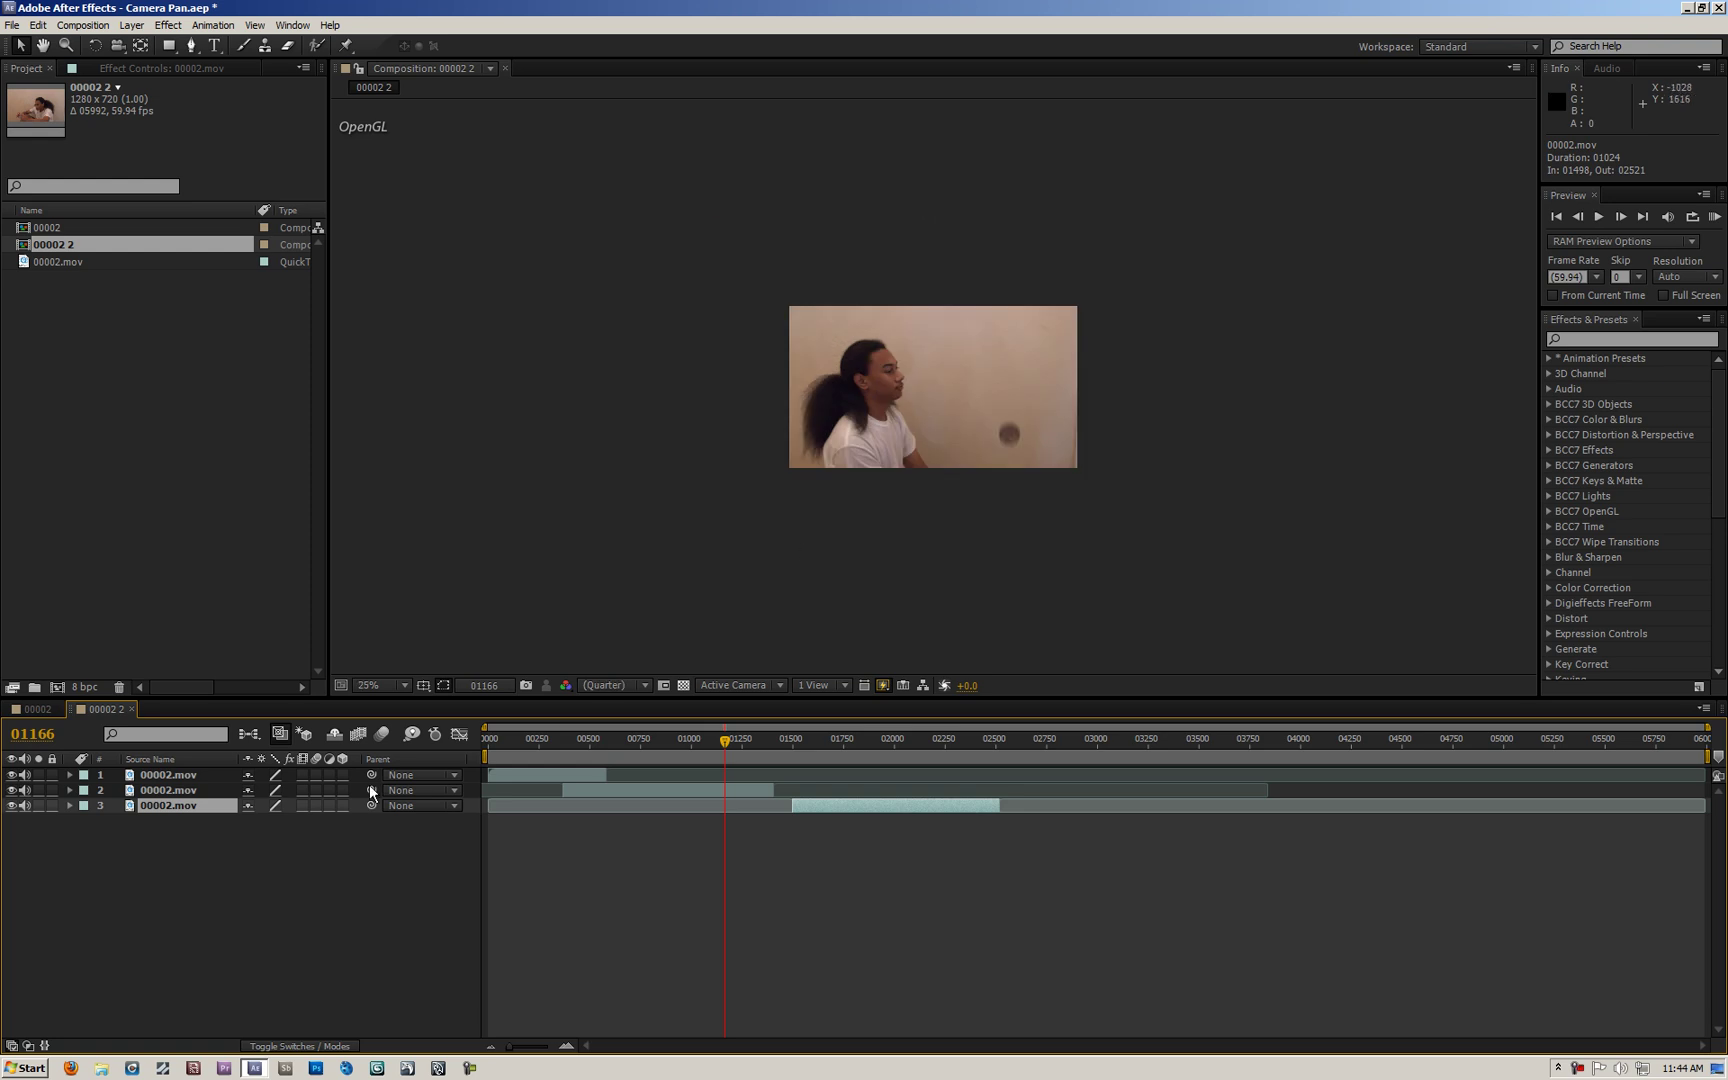
left_click(167, 790)
left_click(160, 775)
left_click(163, 790)
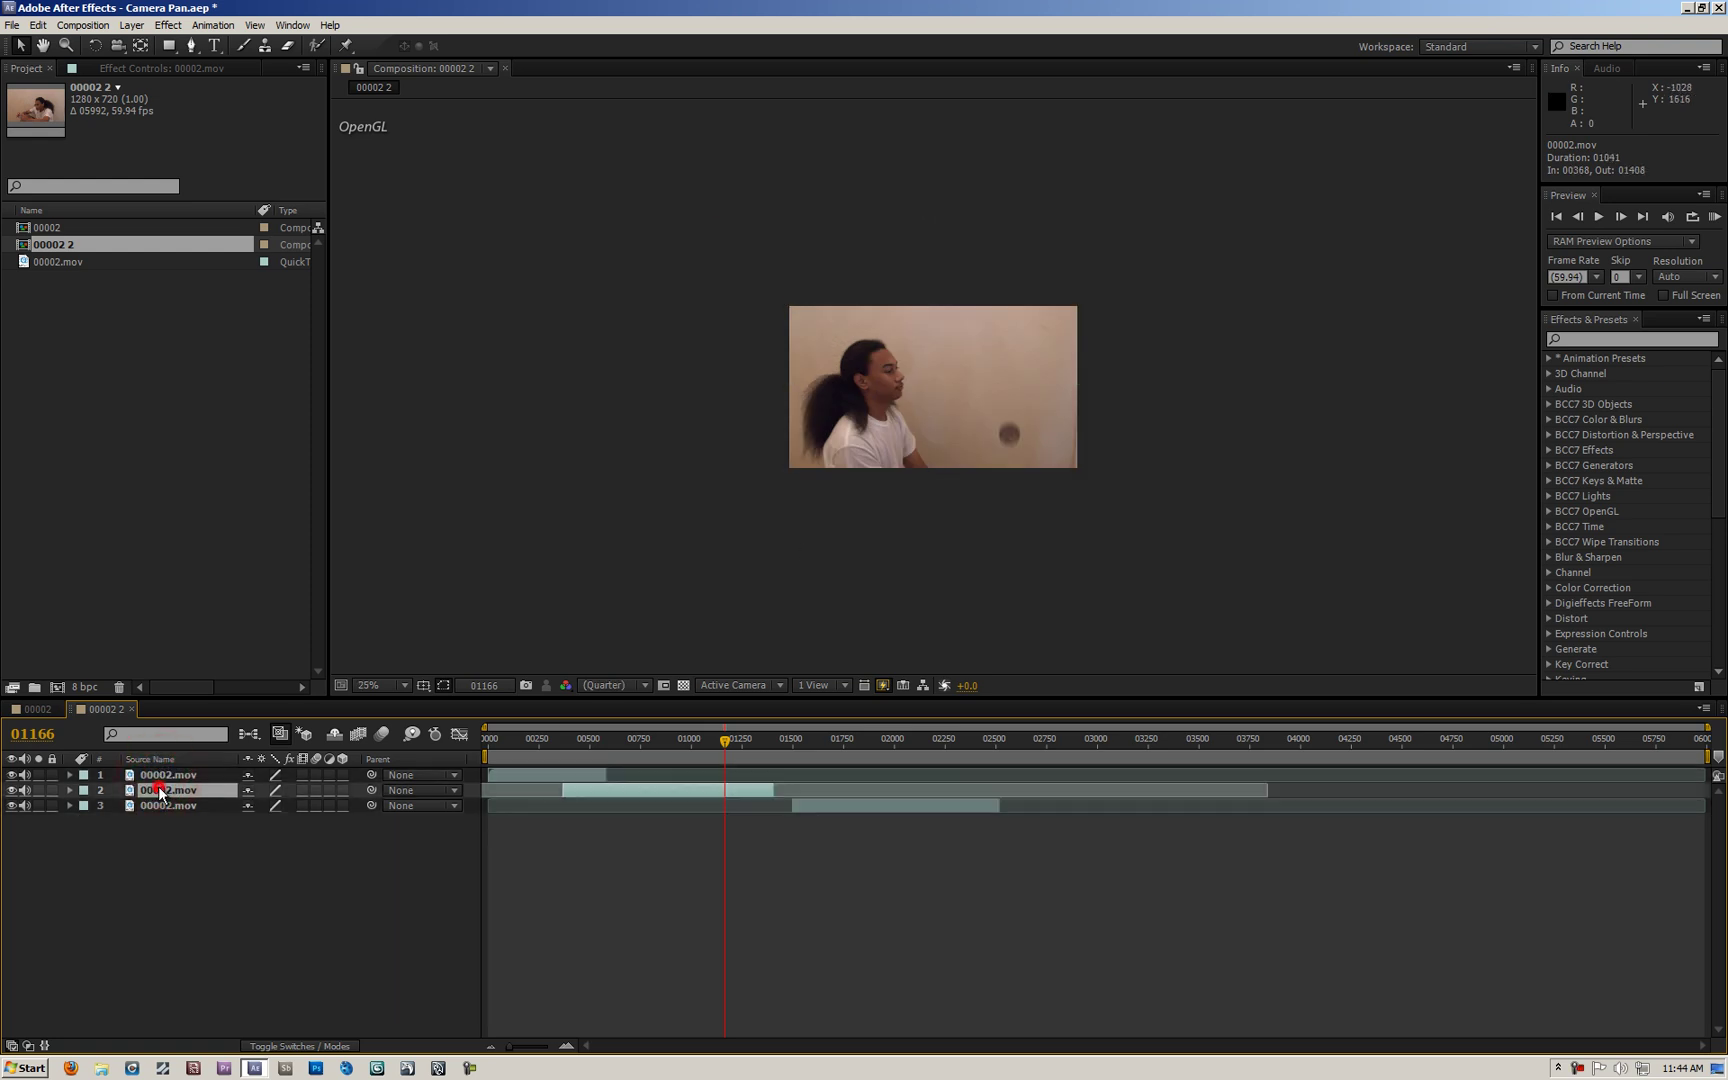
left_click(123, 842)
key("ctrl+a")
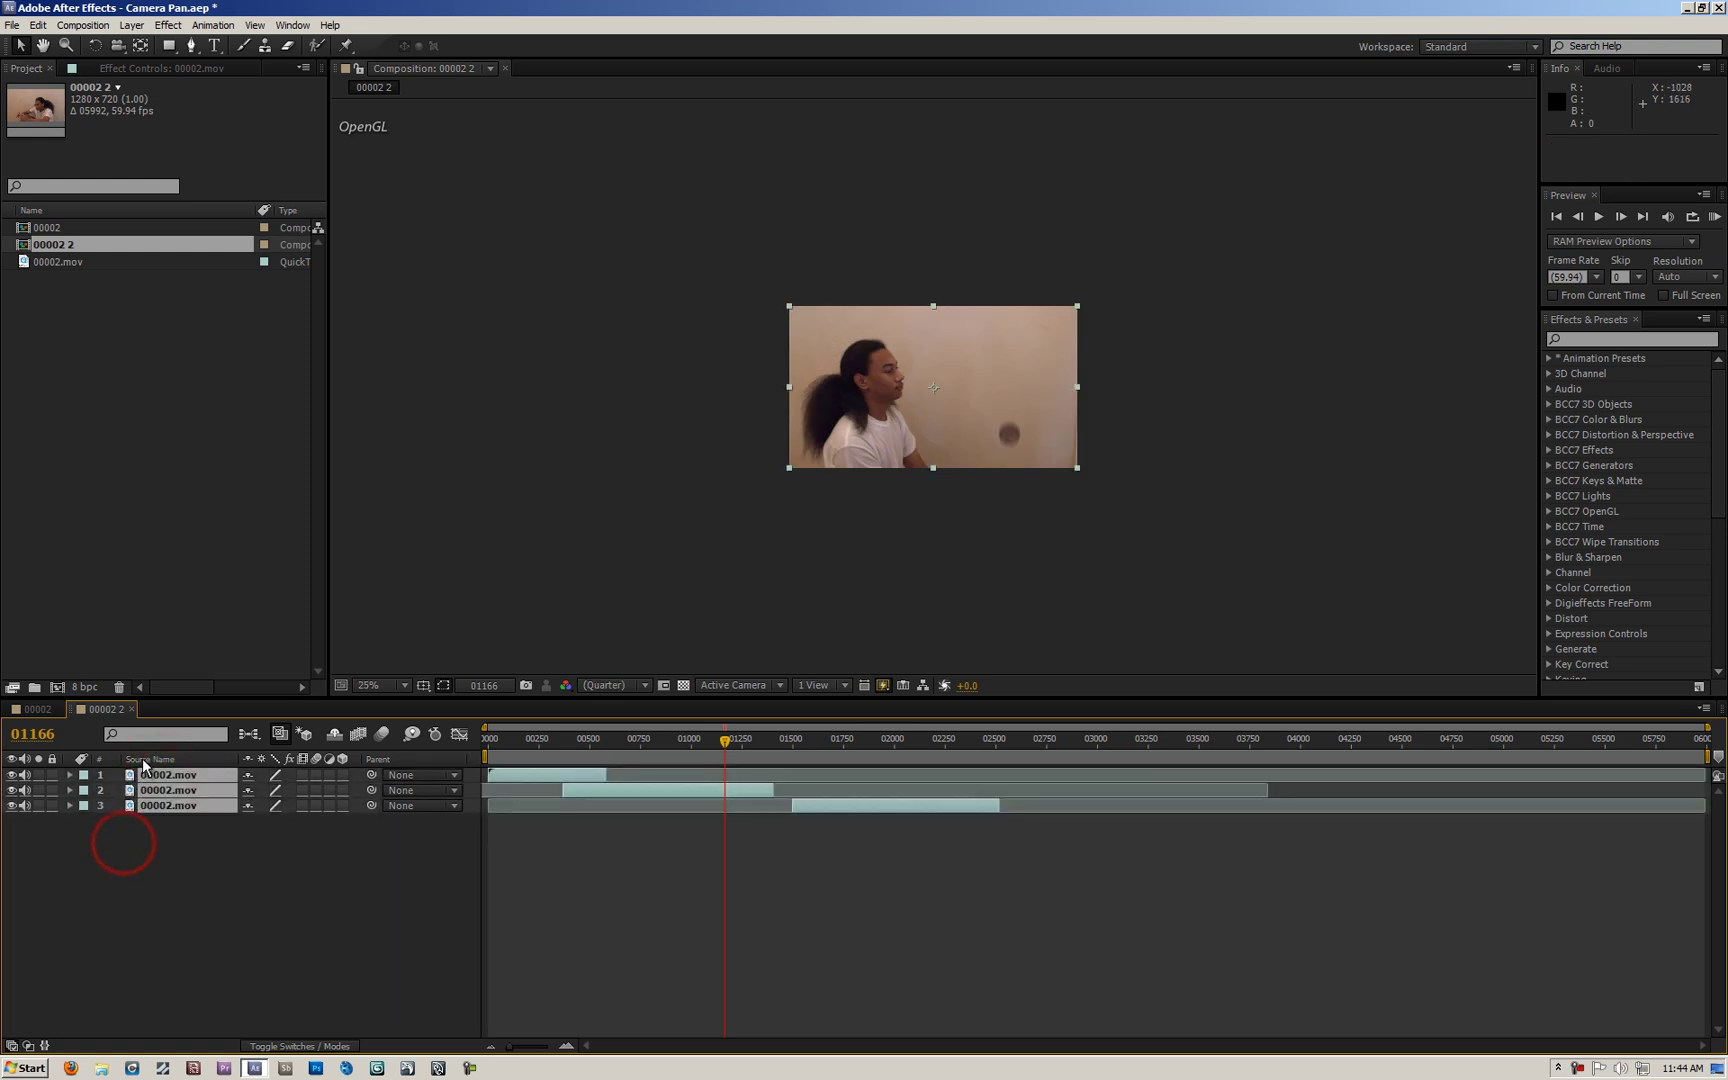
key("p")
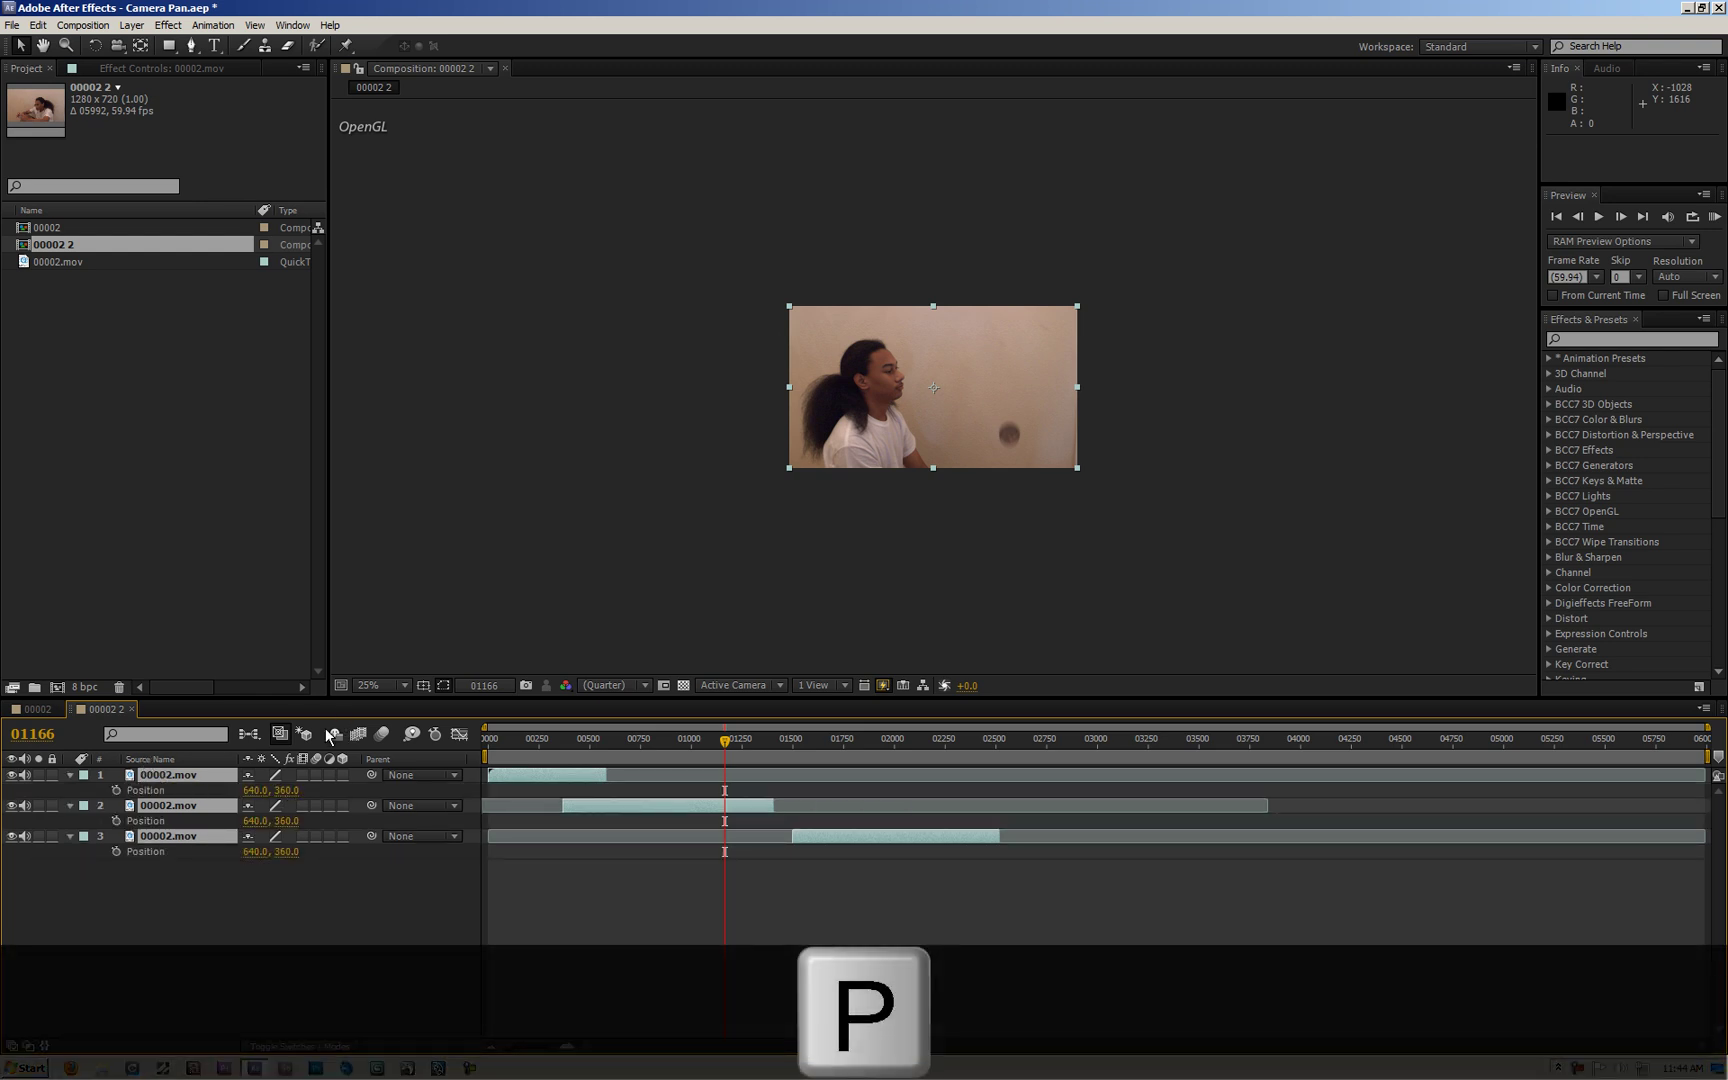
Step: Parent layer 2 to layer 1, and pick-whip layer 3 onto layer 2
left_click(213, 910)
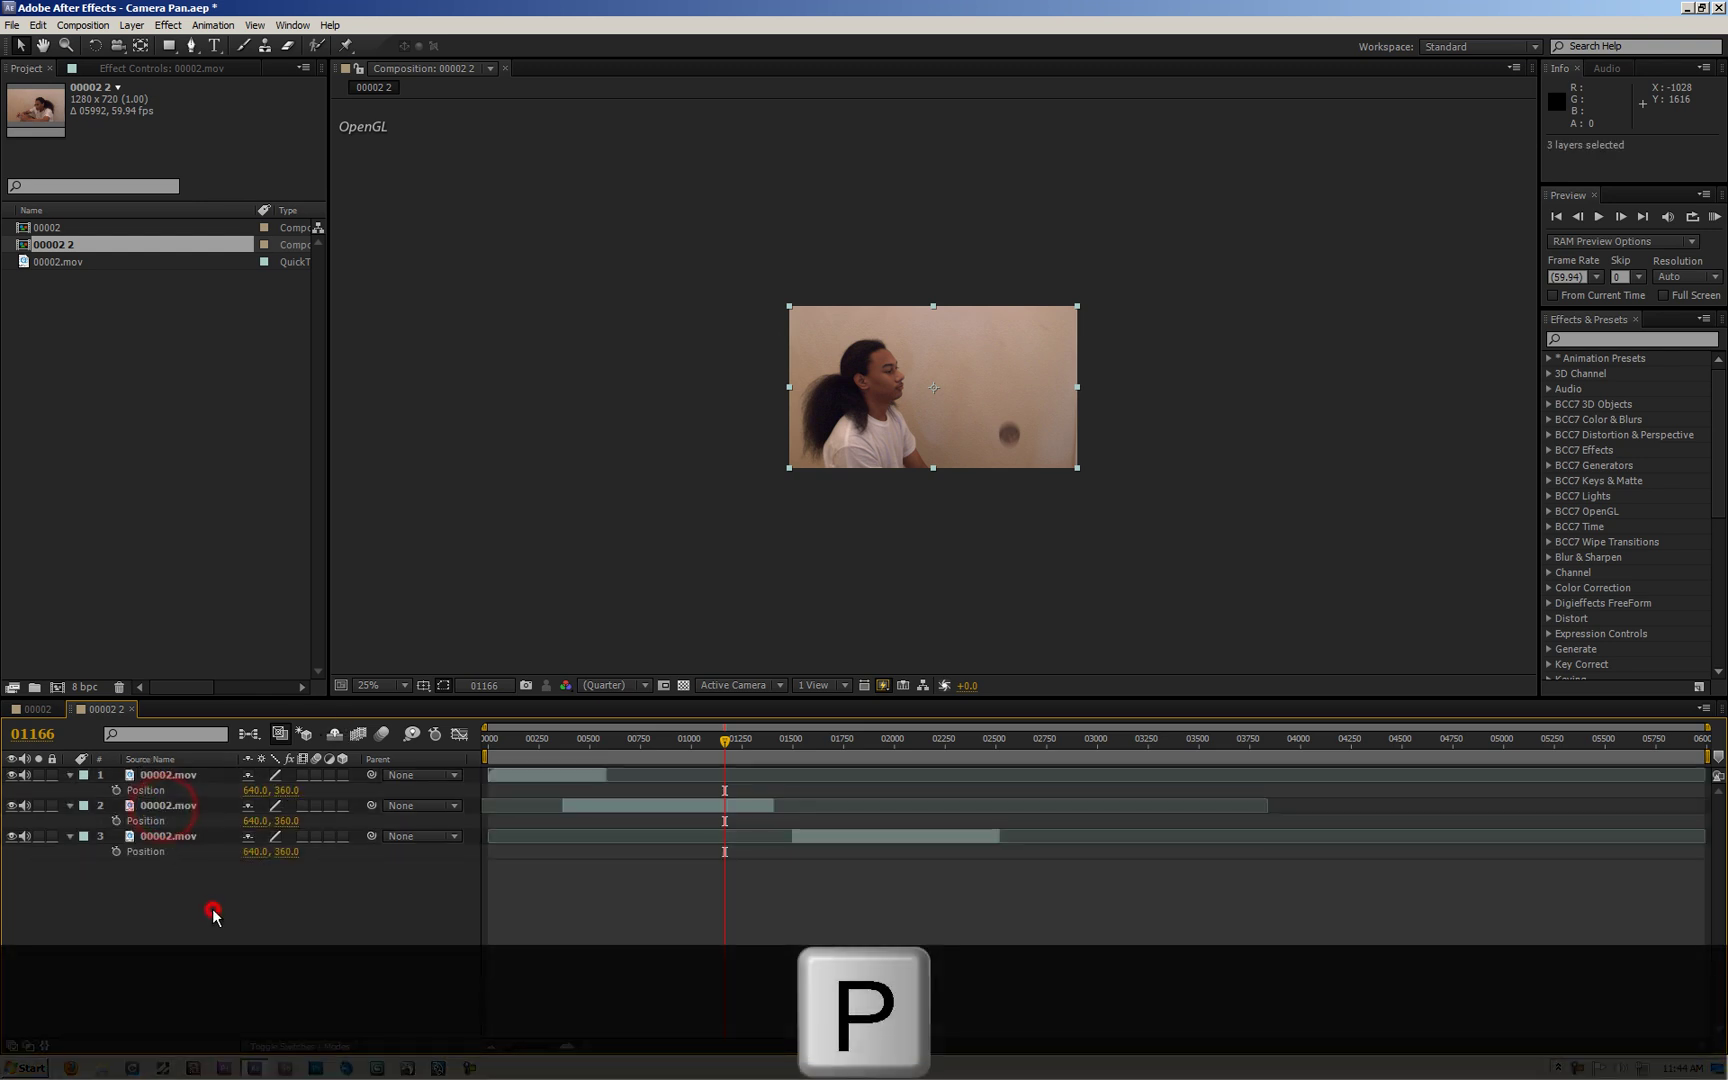
left_click(168, 800)
left_click(405, 806)
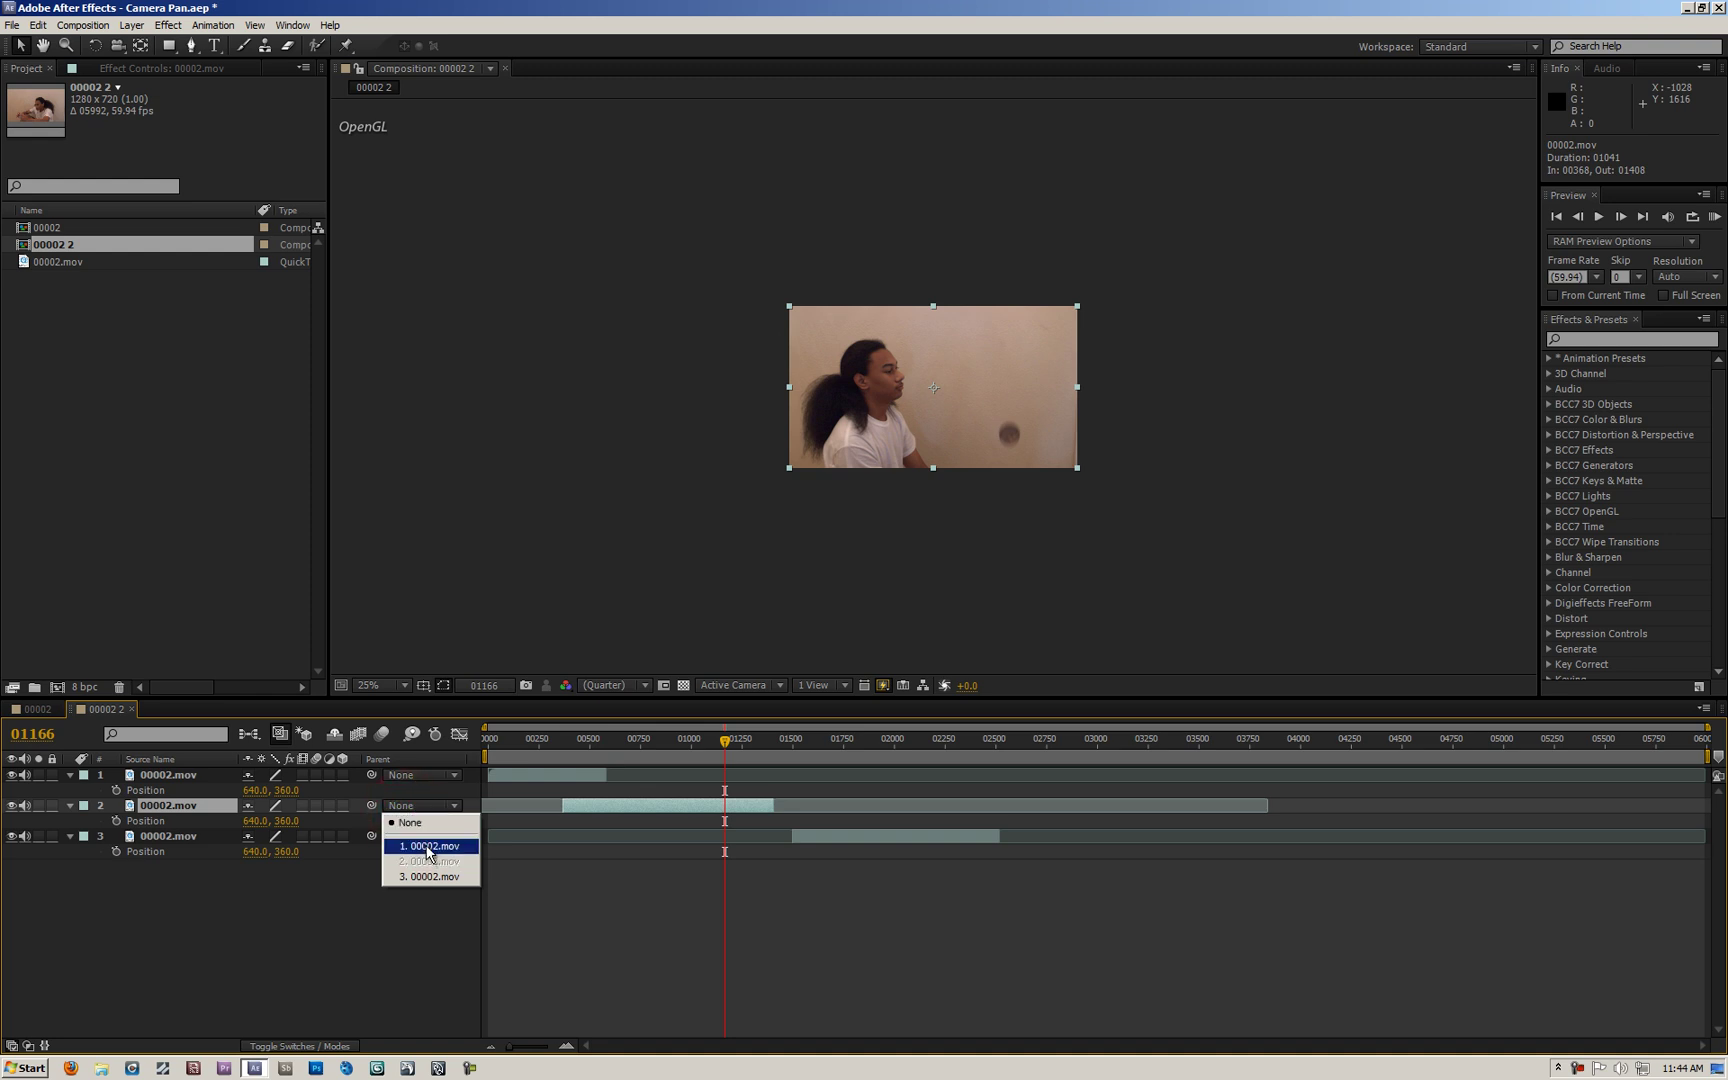
left_click(428, 847)
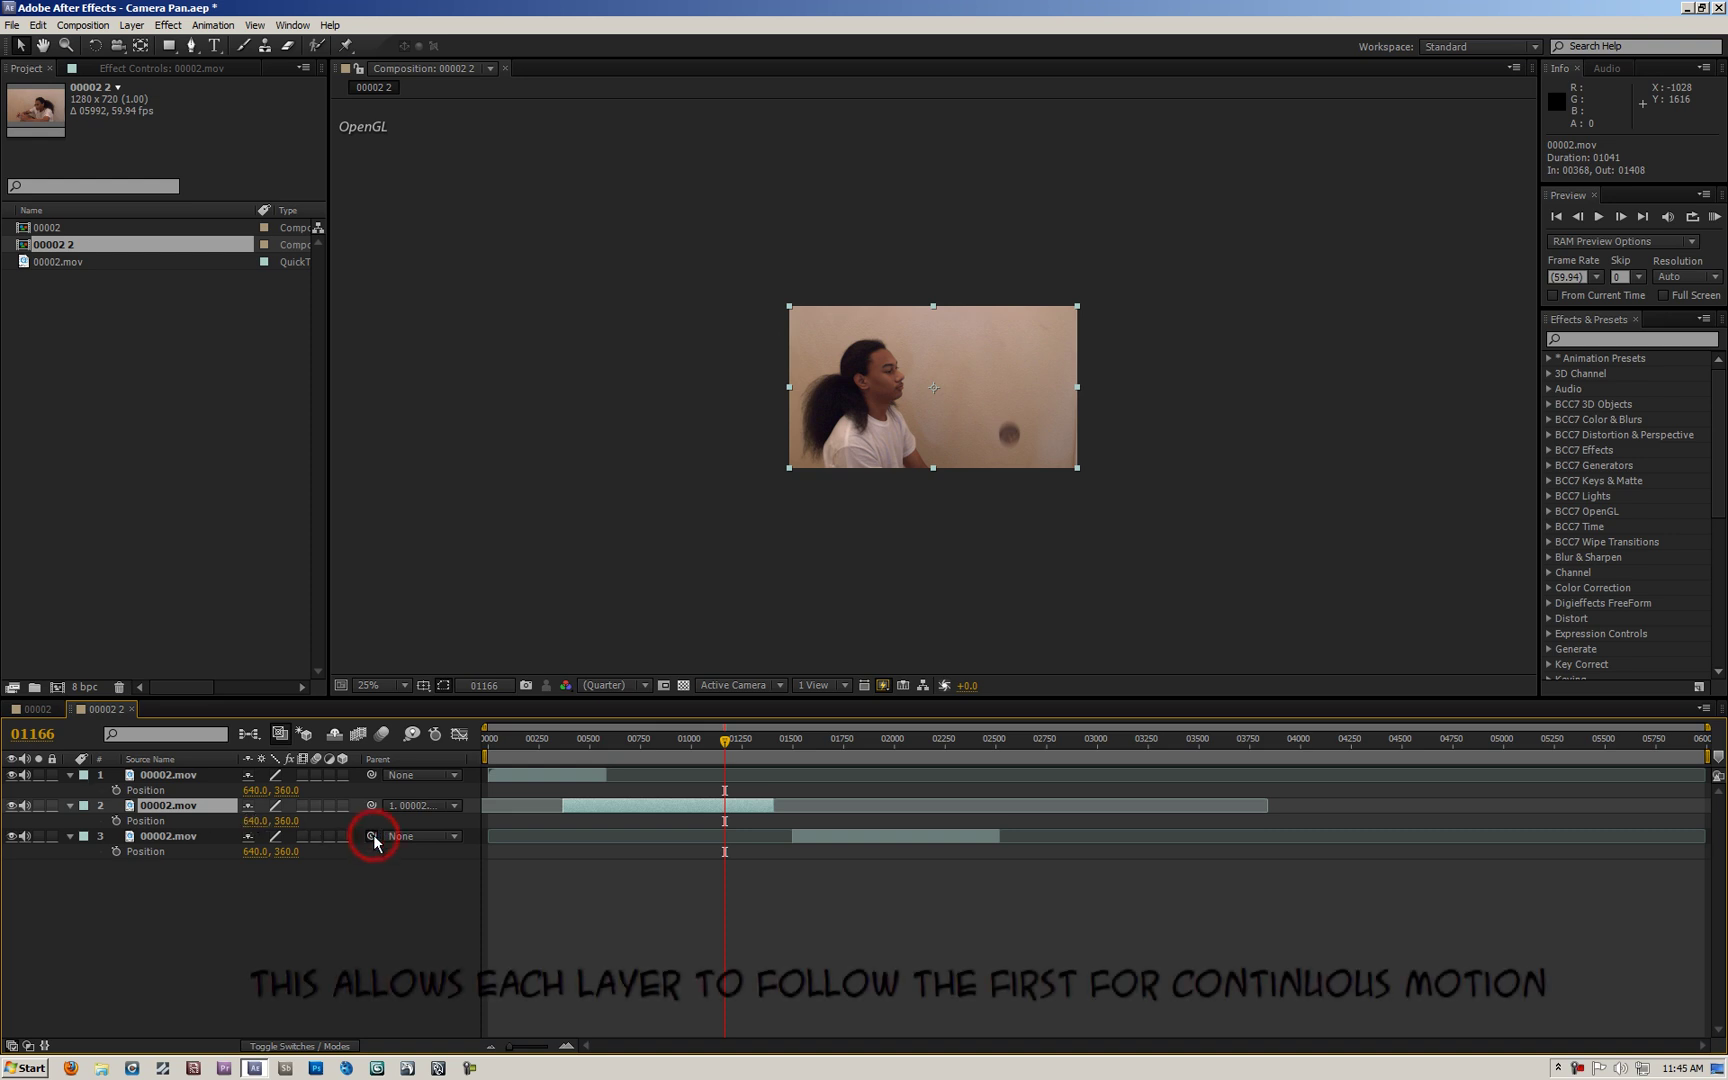
left_click_drag(372, 837, 228, 809)
left_click(293, 903)
left_click(135, 805)
left_click_drag(715, 741, 634, 748)
key("period")
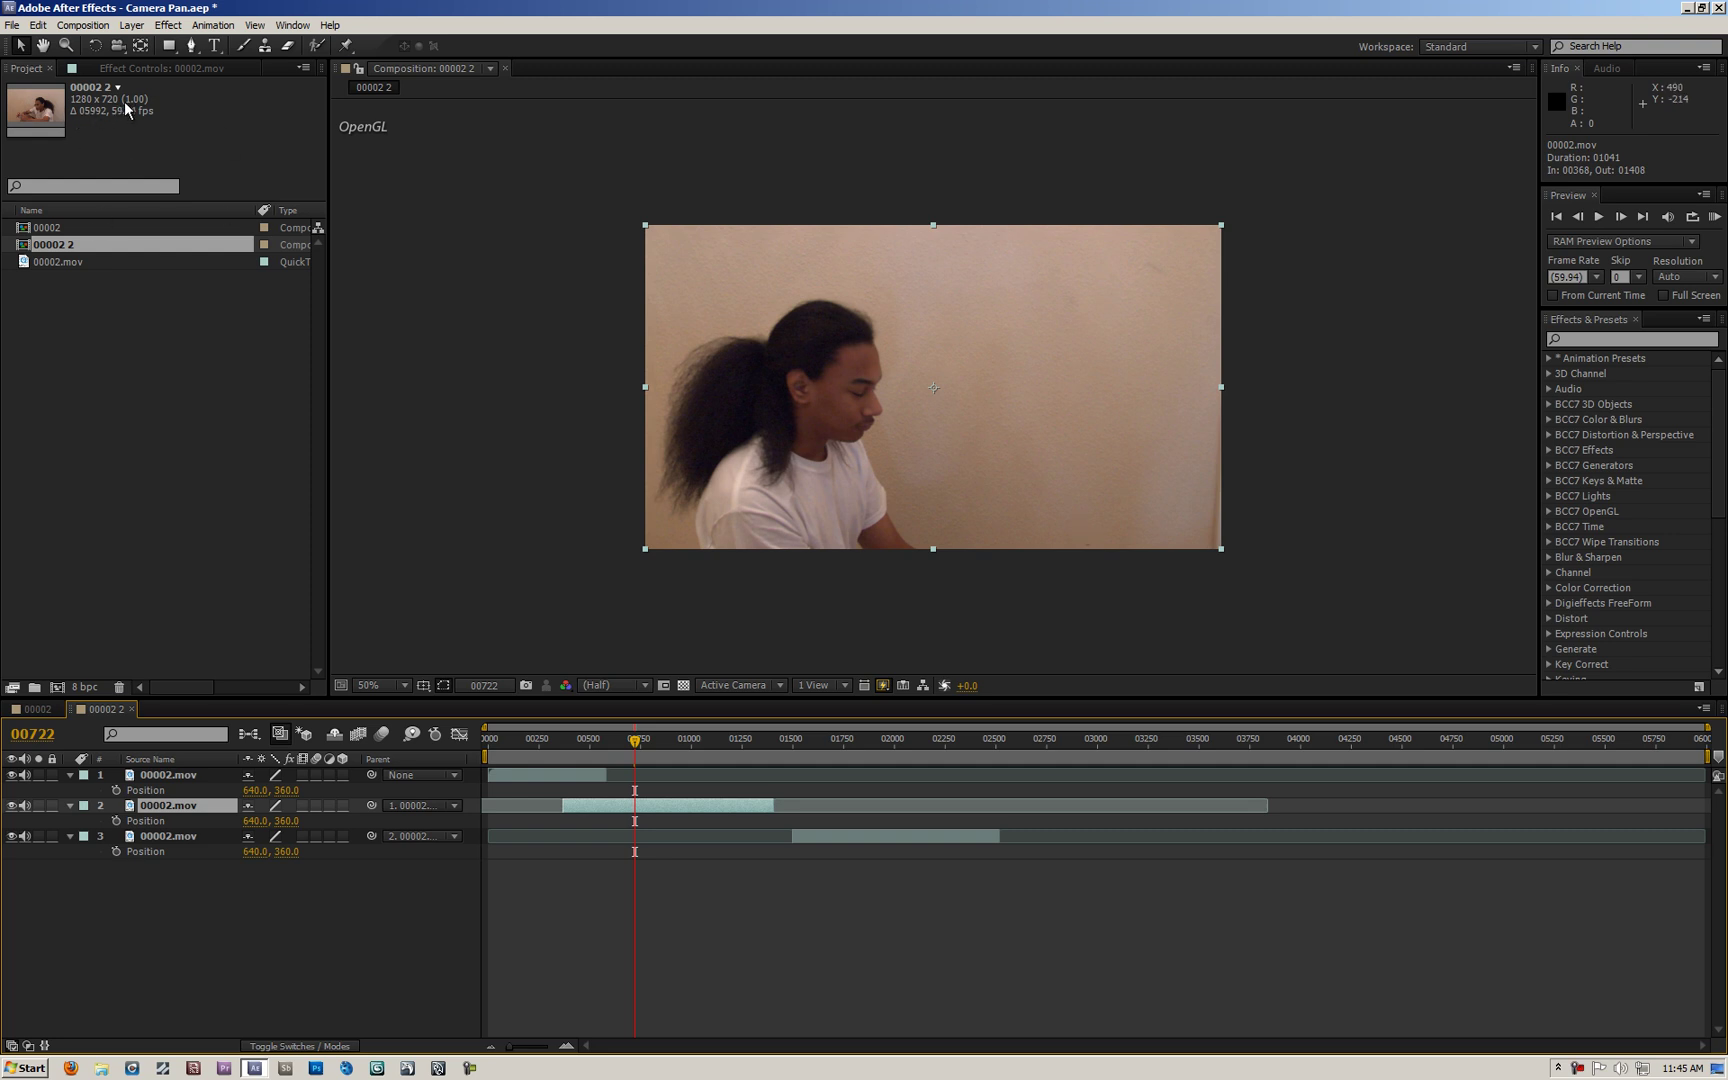
Step: Move layer 2 off-frame to the right by setting its Position to 1920.0, 360.0
left_click(254, 821)
left_click(240, 899)
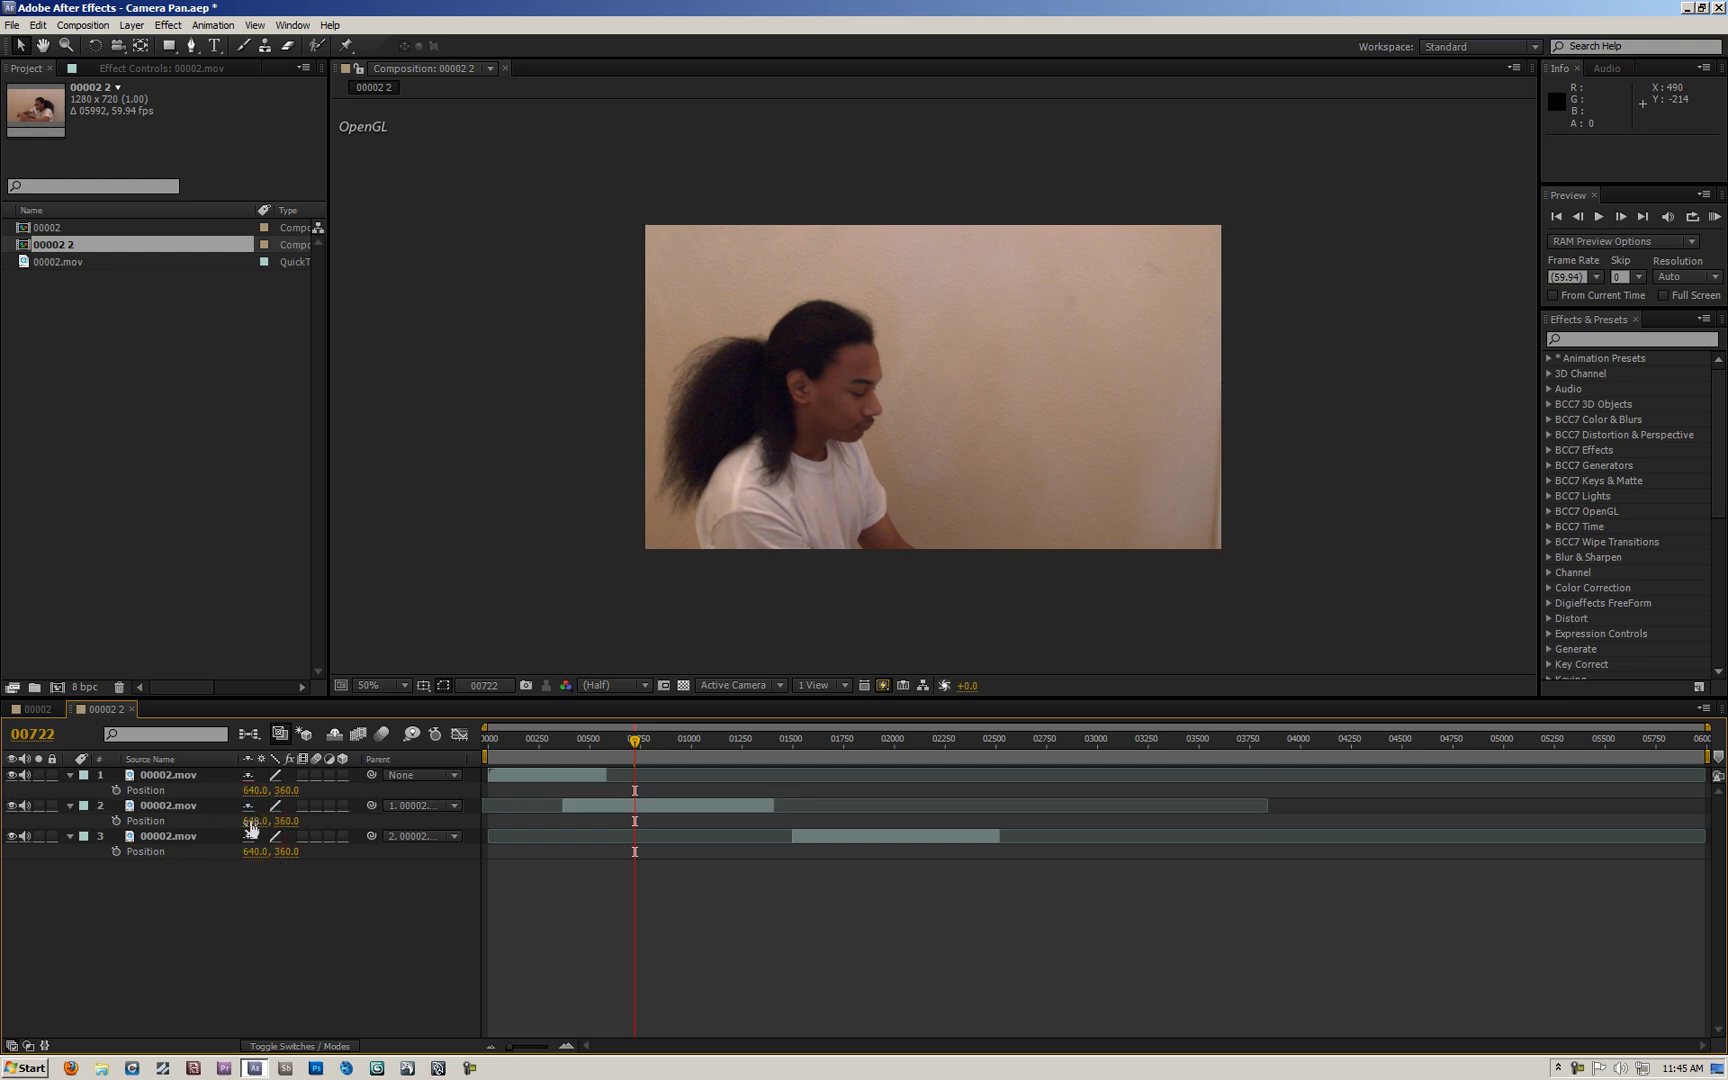
left_click_drag(252, 821, 499, 846)
left_click_drag(250, 821, 459, 811)
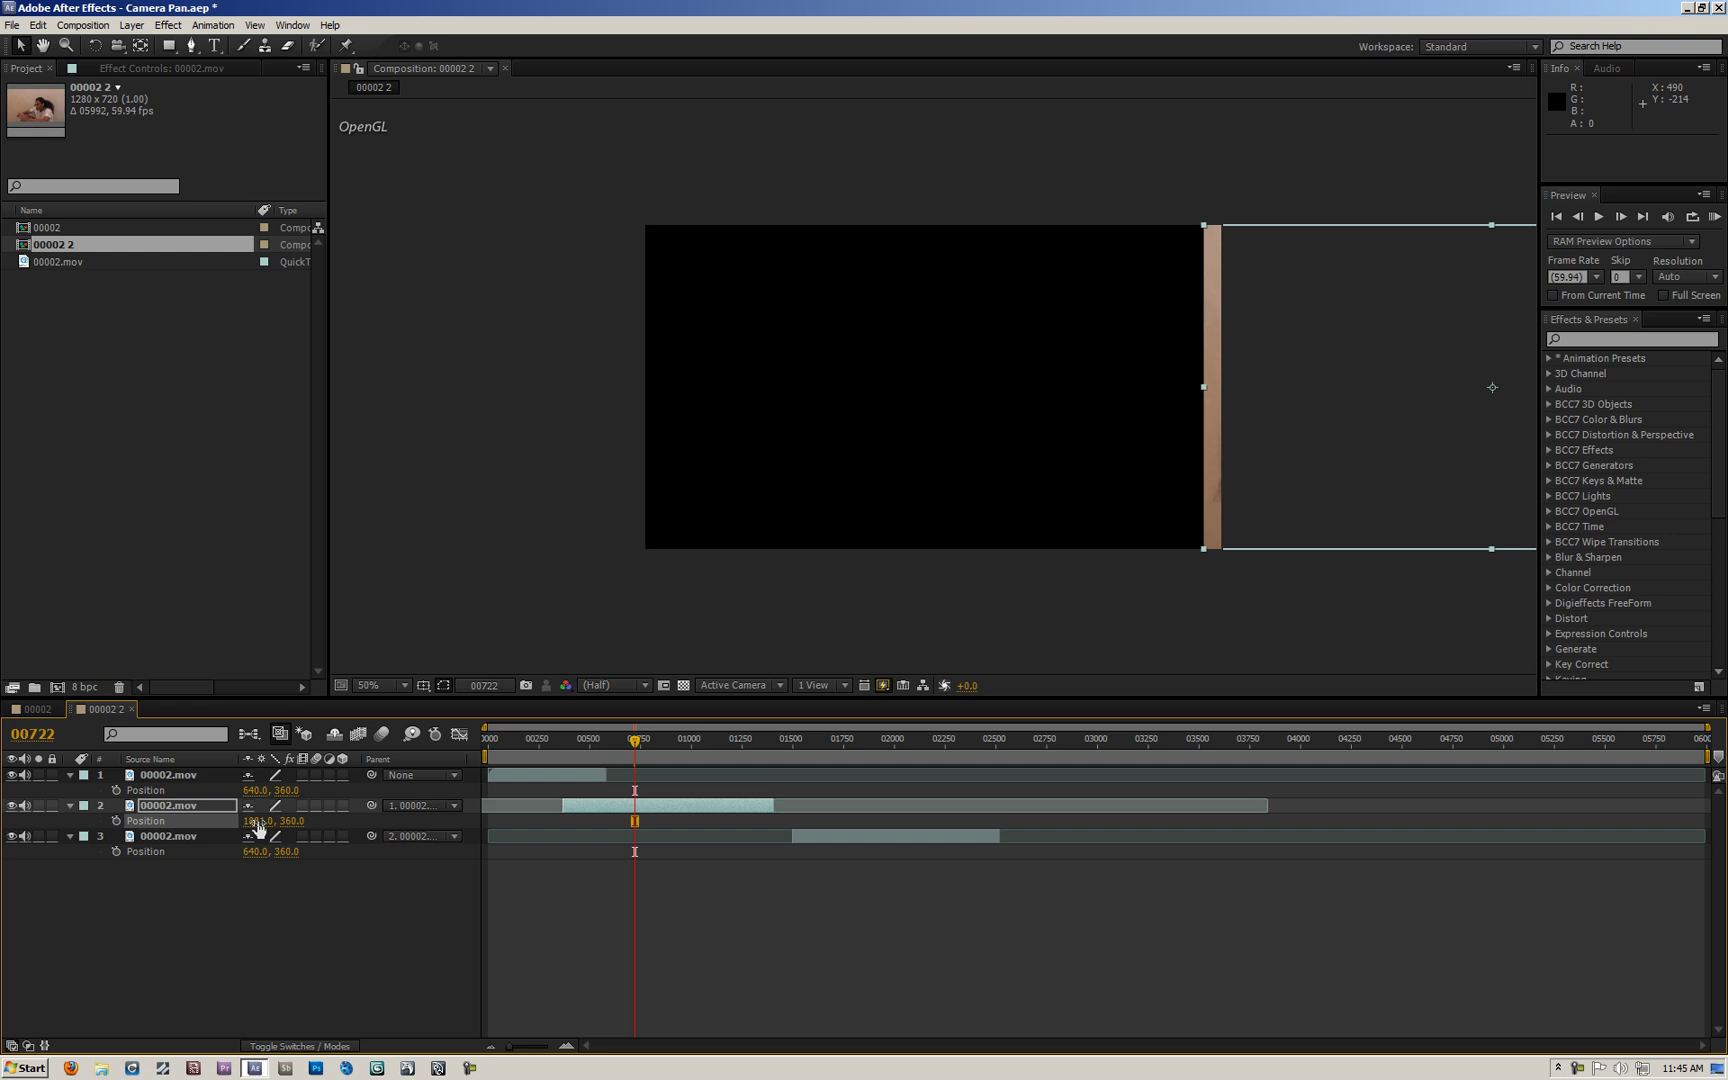
left_click_drag(258, 821, 296, 821)
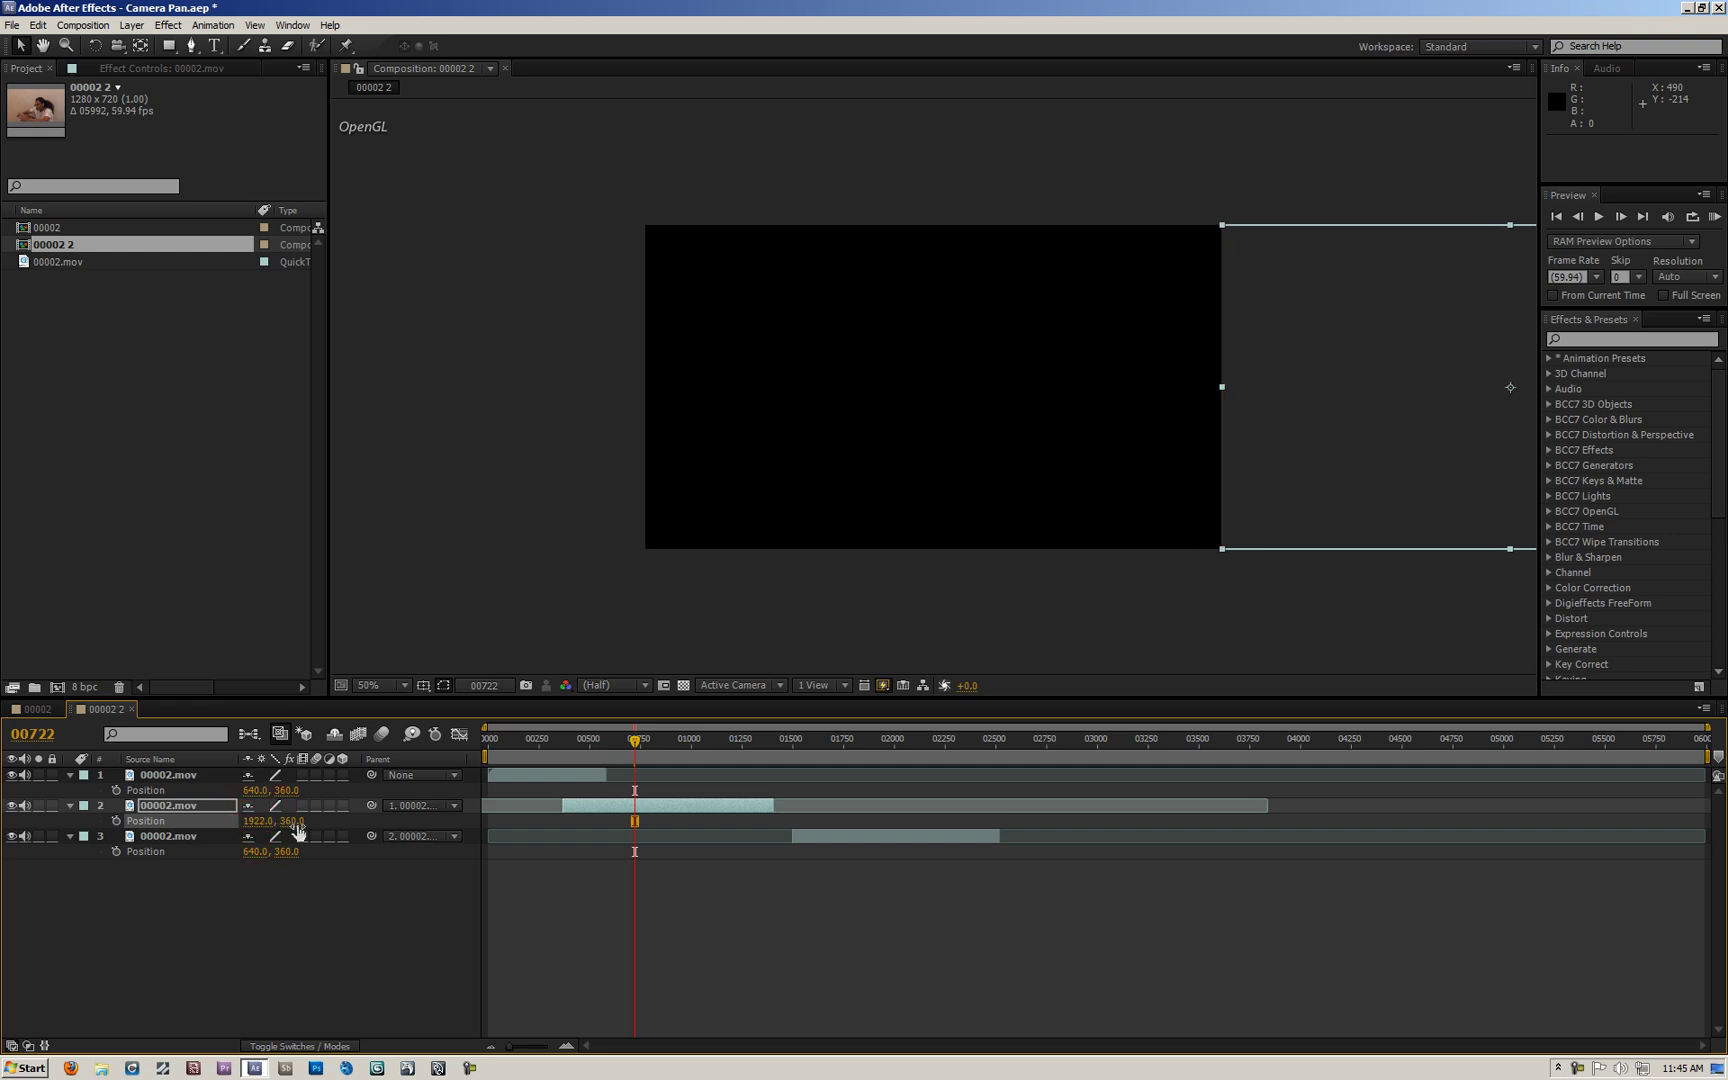
left_click(260, 821)
type("1")
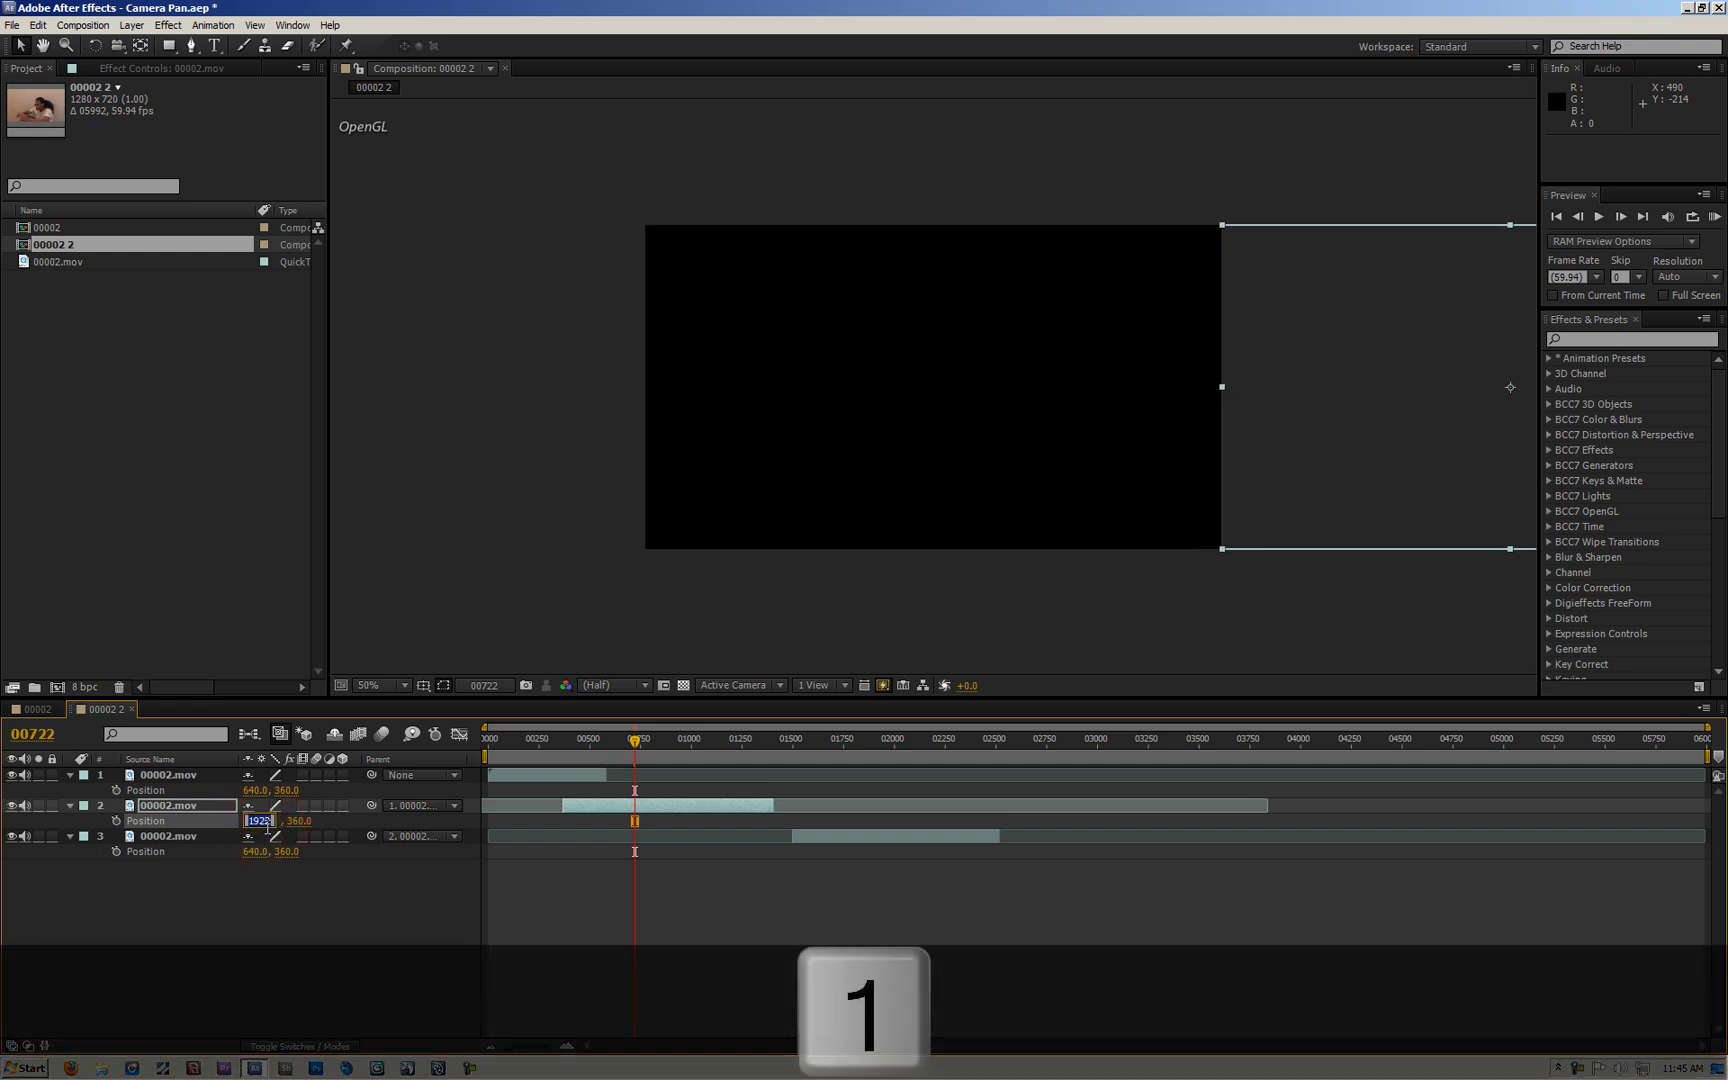
type("920")
left_click(320, 965)
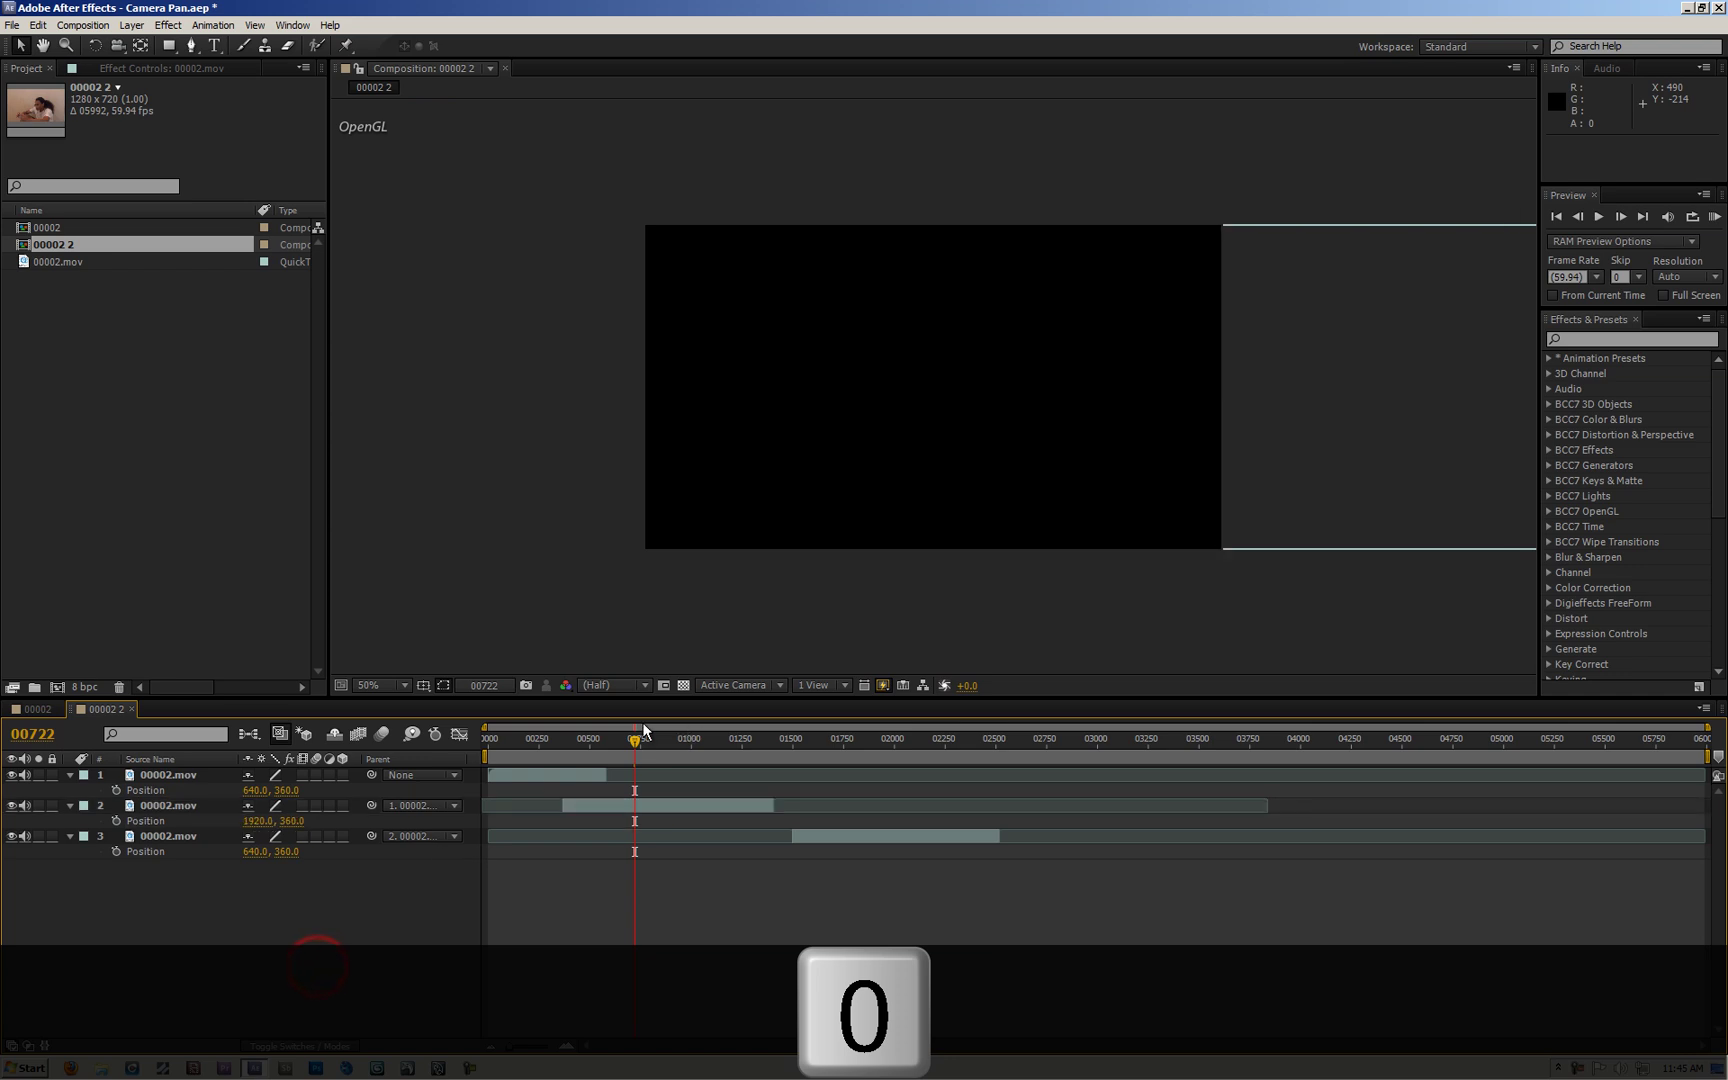
left_click_drag(635, 740, 598, 770)
Step: Extend layer 1's out point to about frame 01404
left_click(548, 775)
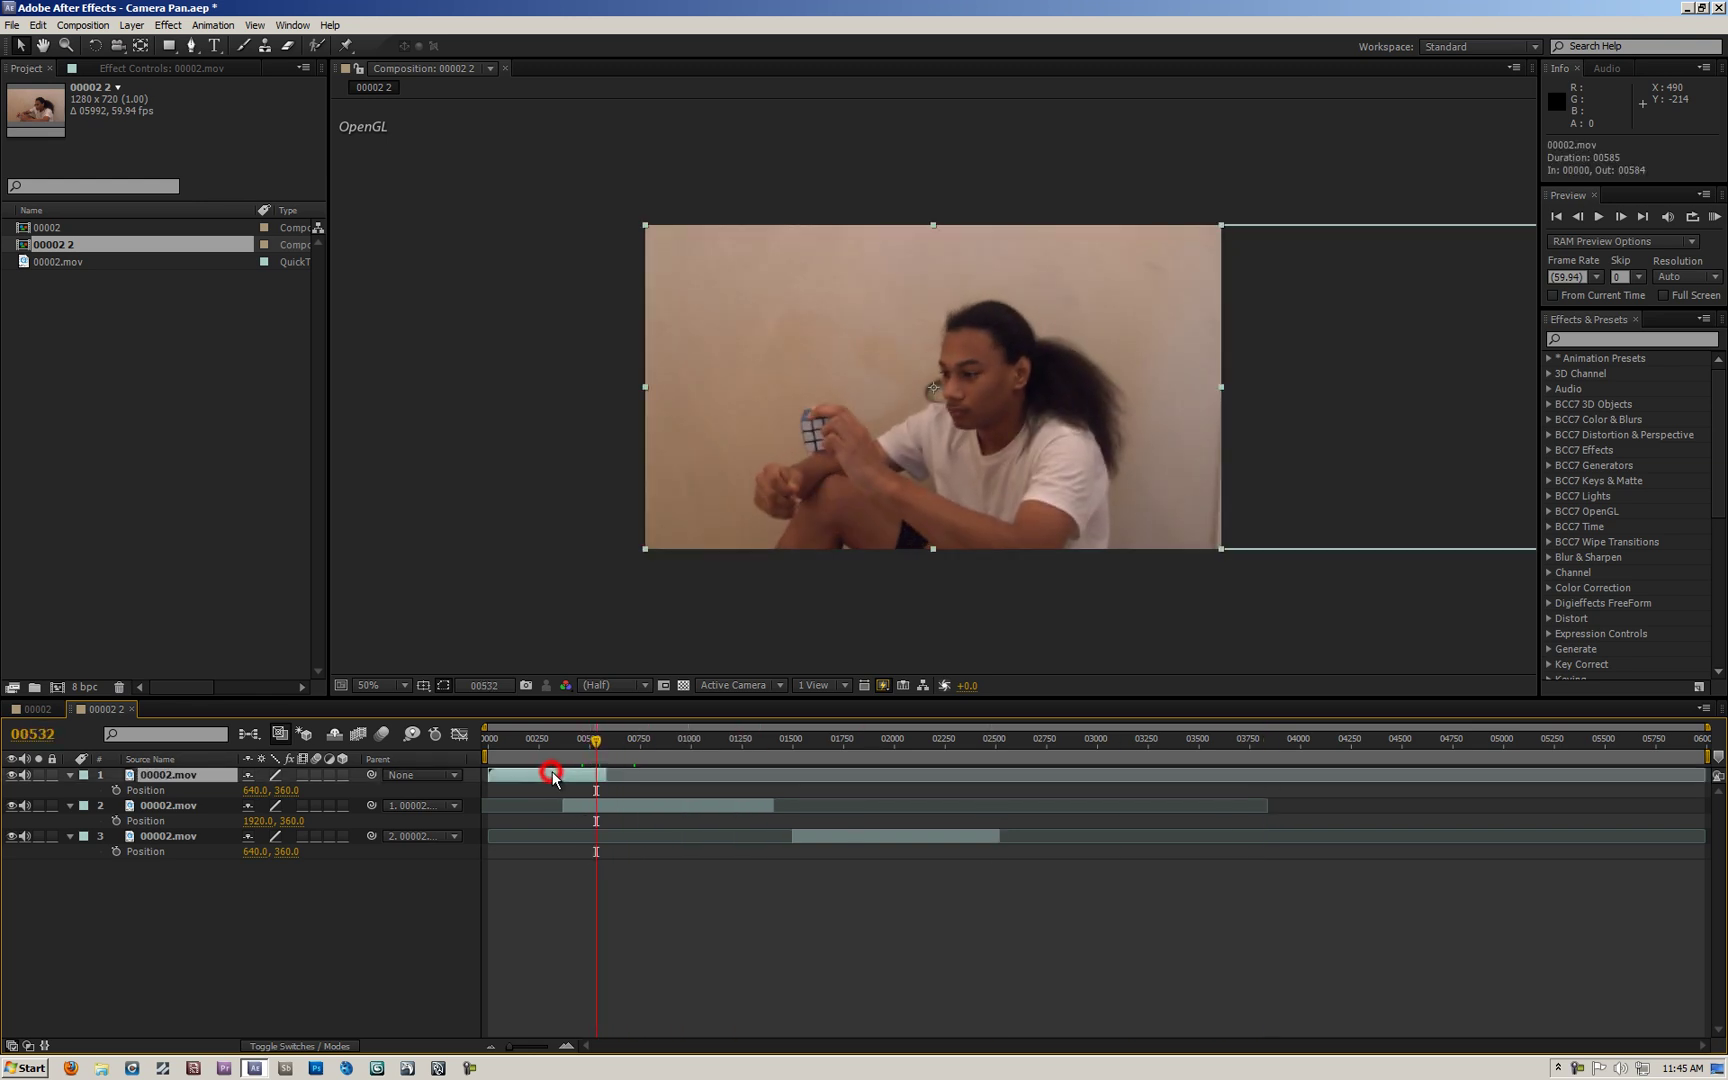
left_click(596, 741)
left_click_drag(598, 742, 633, 741)
left_click(639, 807)
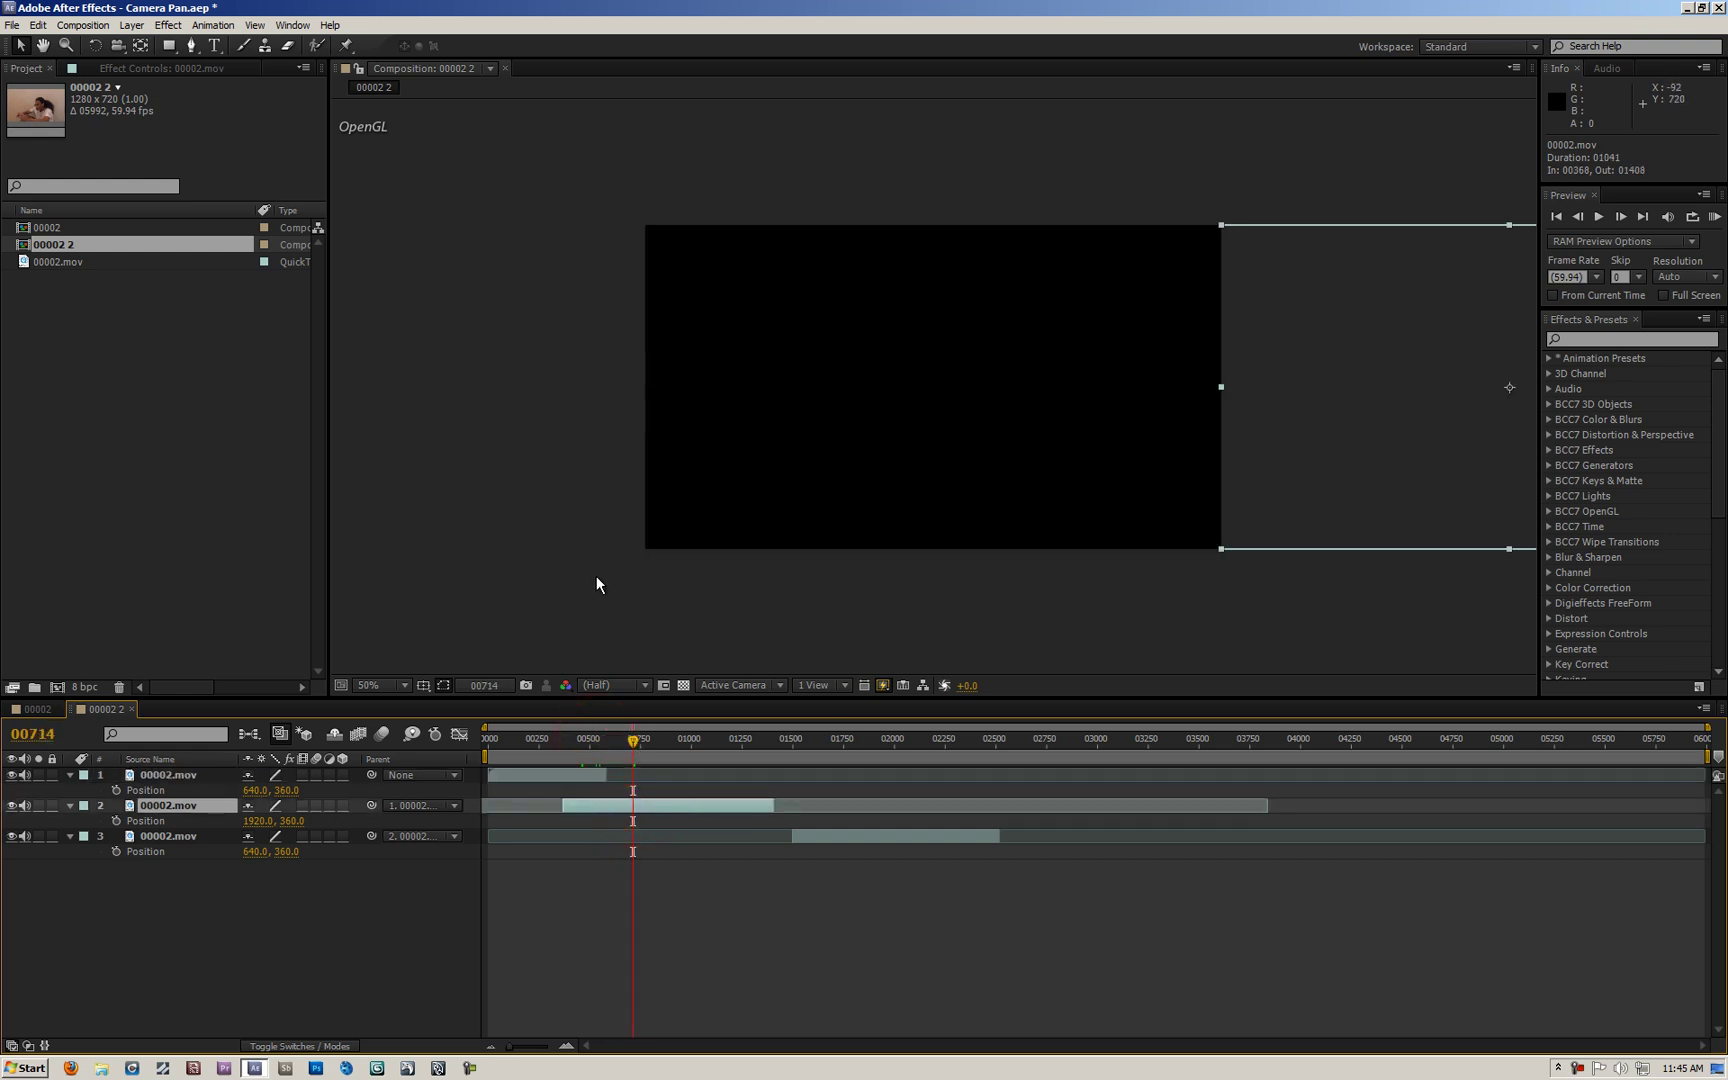
left_click_drag(633, 741, 593, 741)
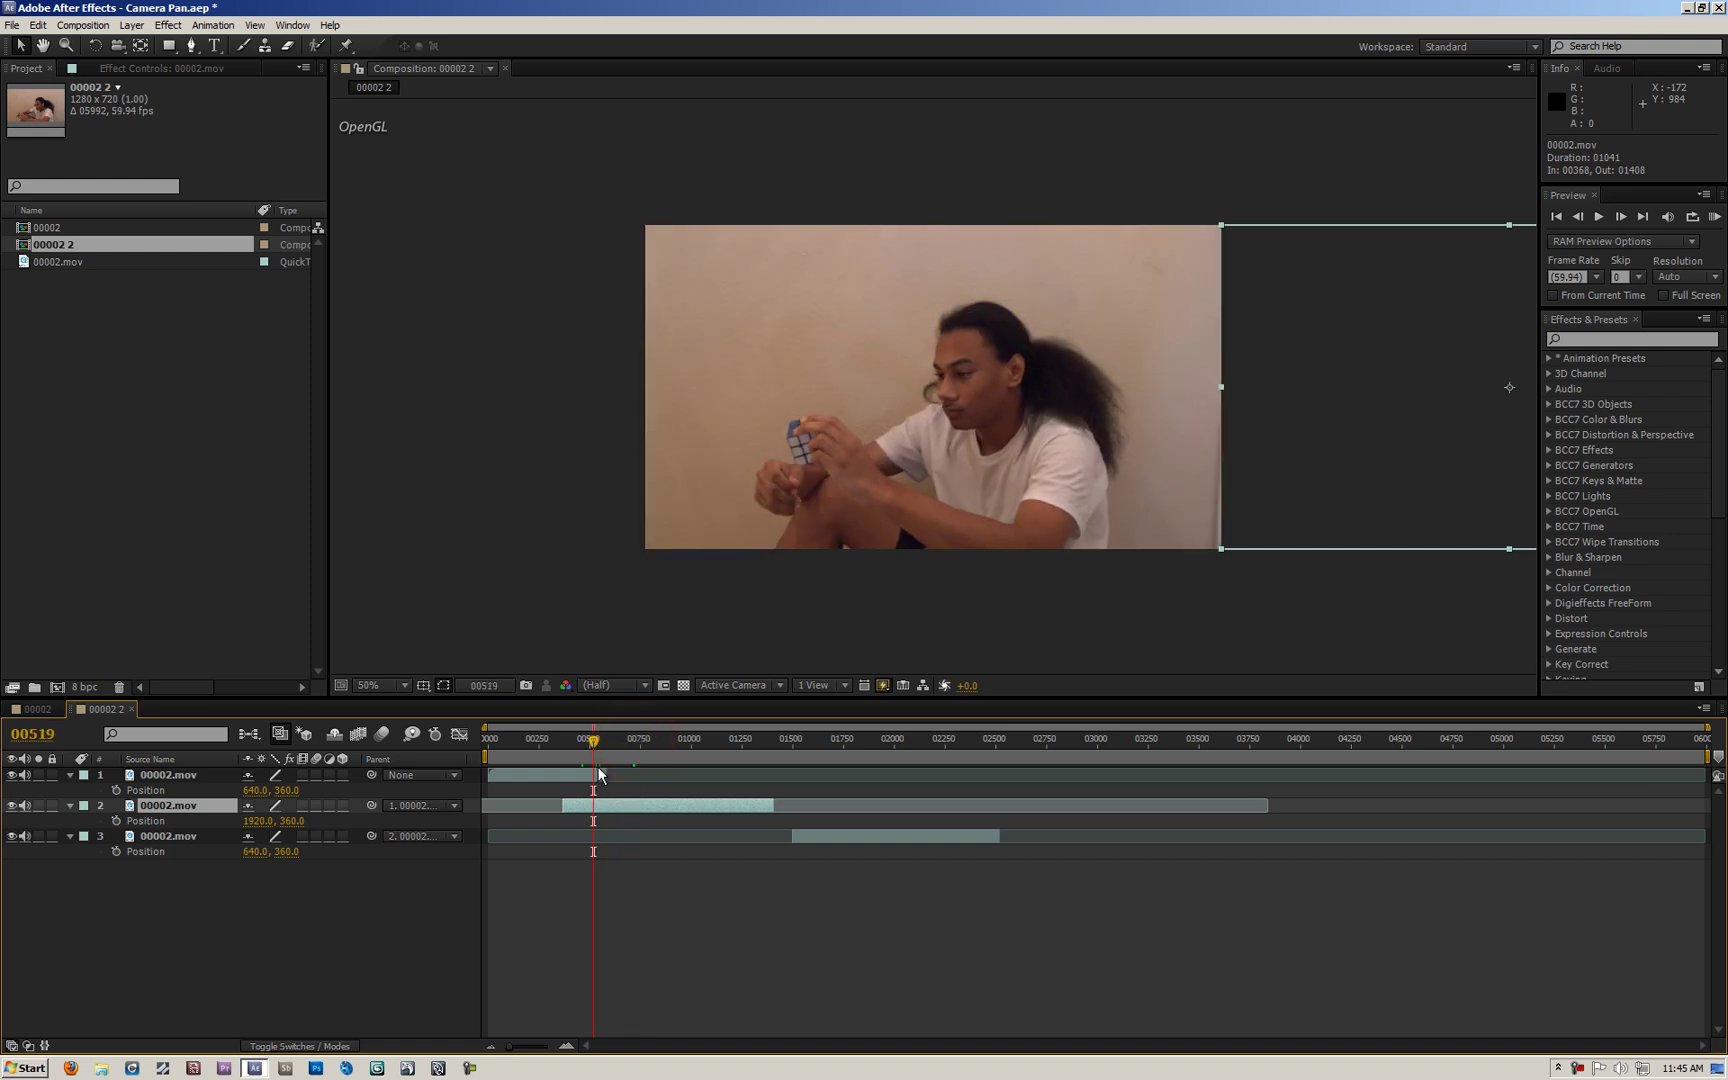
left_click(598, 770)
left_click(603, 773)
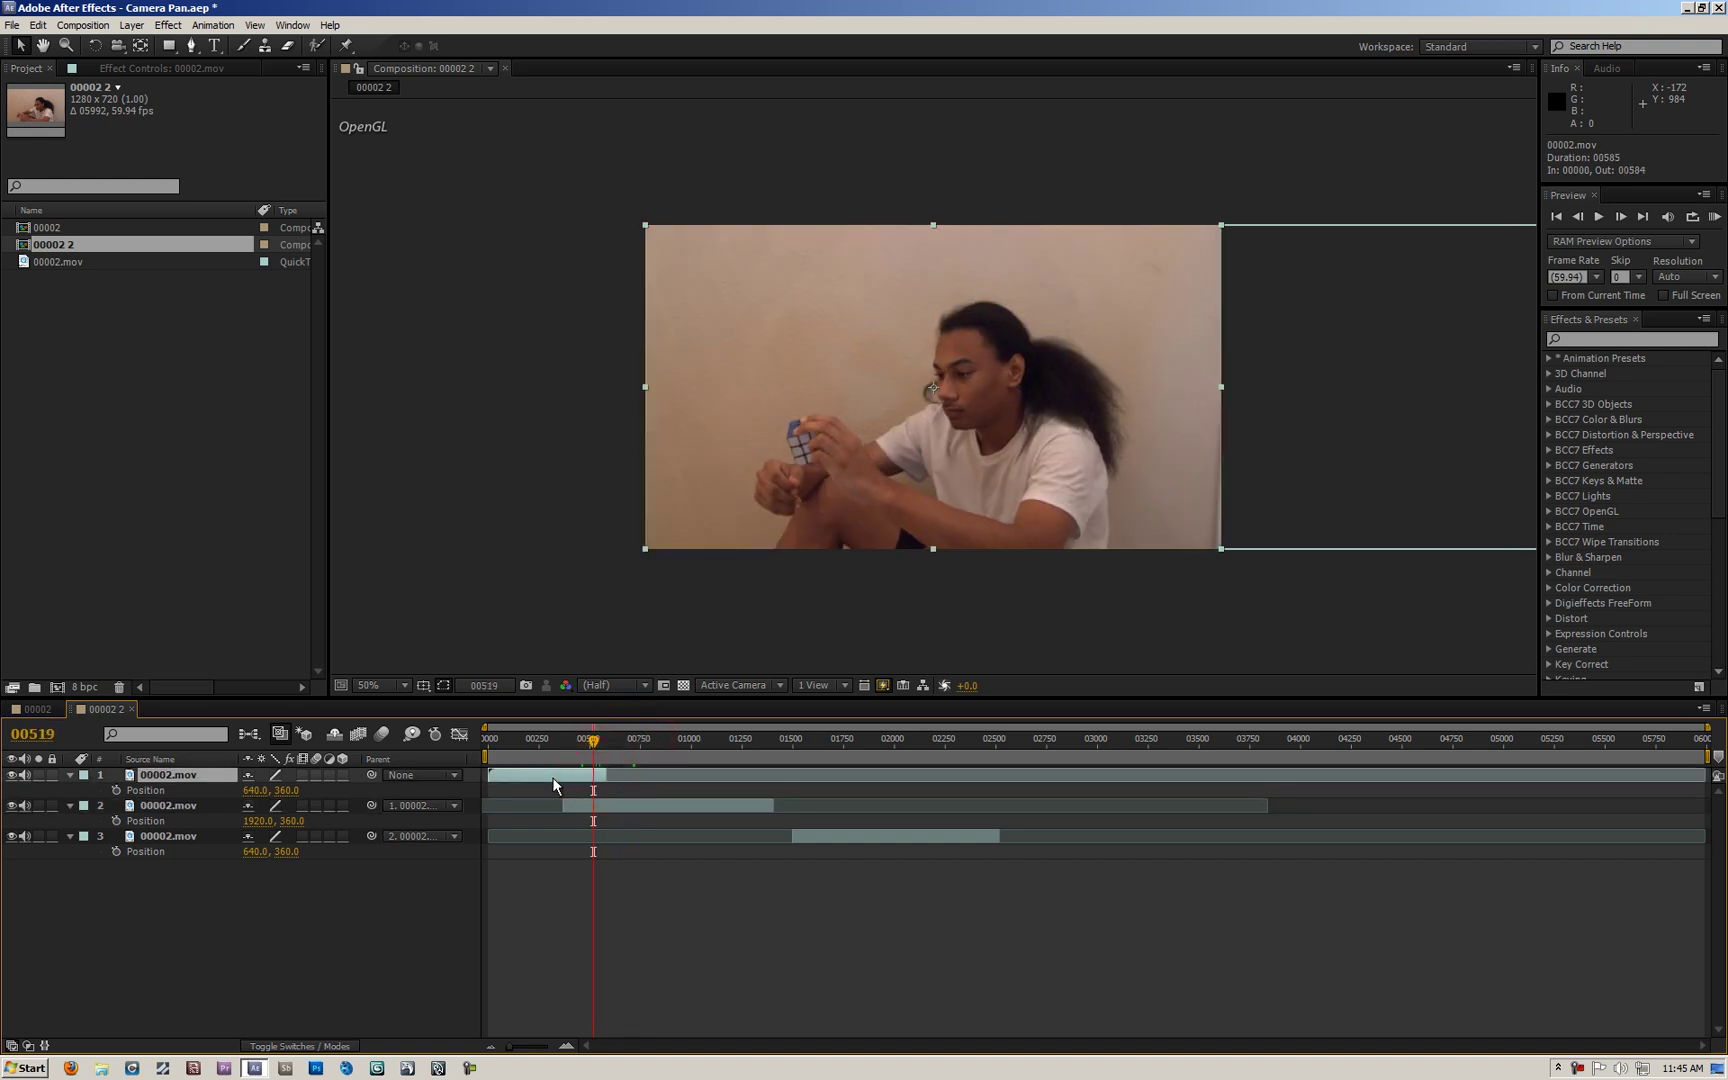
left_click_drag(607, 775, 773, 788)
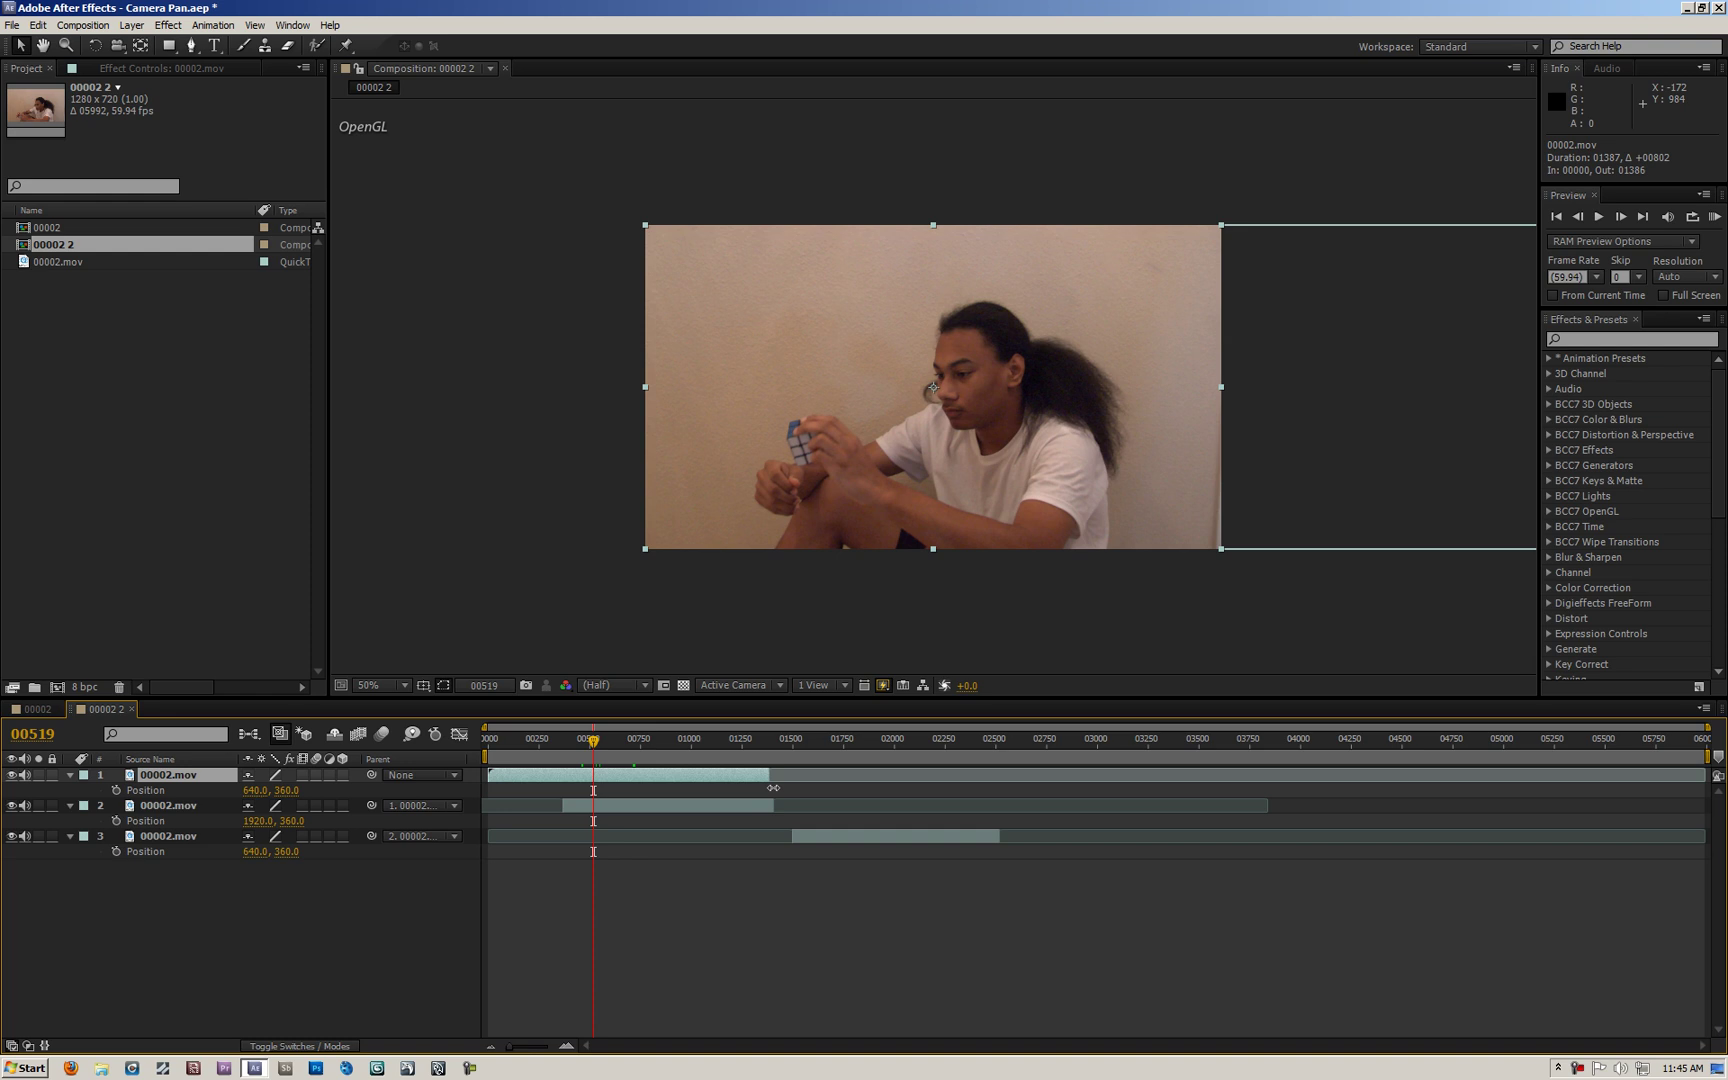
left_click_drag(545, 747, 610, 767)
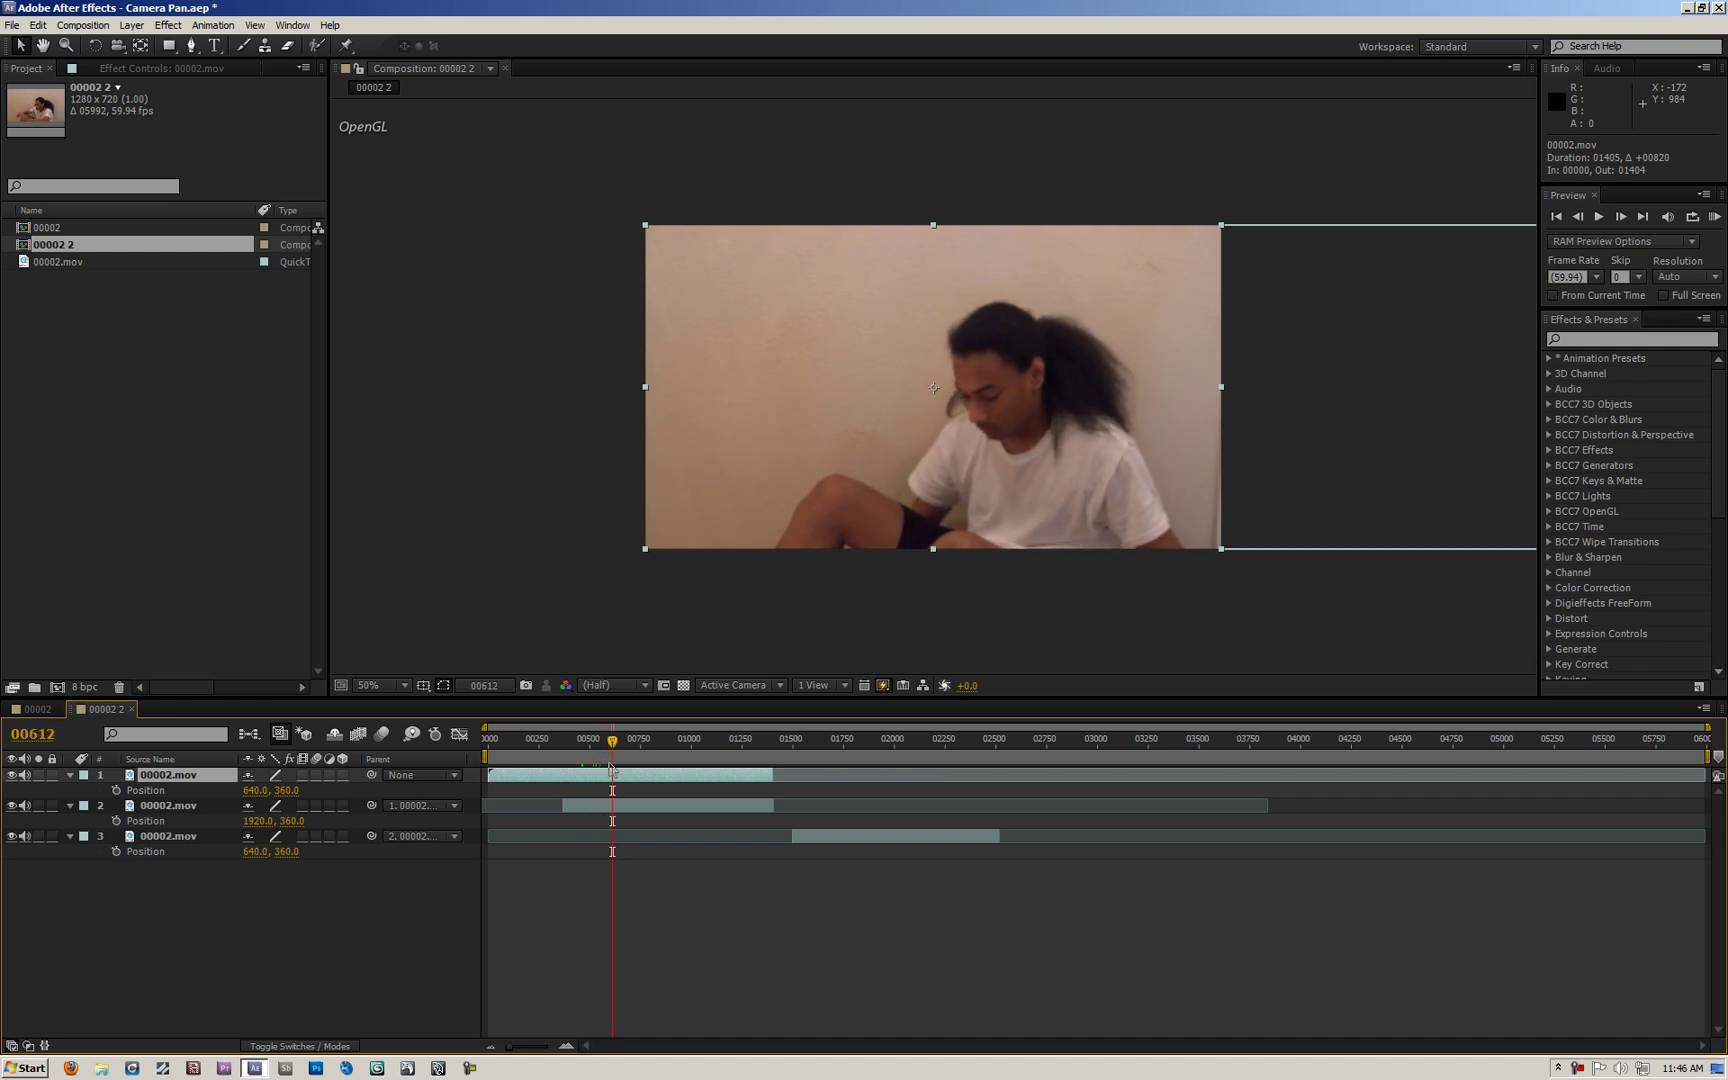
Step: Pull layer 2's in point back so it spans frames 00000 to 02520
left_click(580, 806)
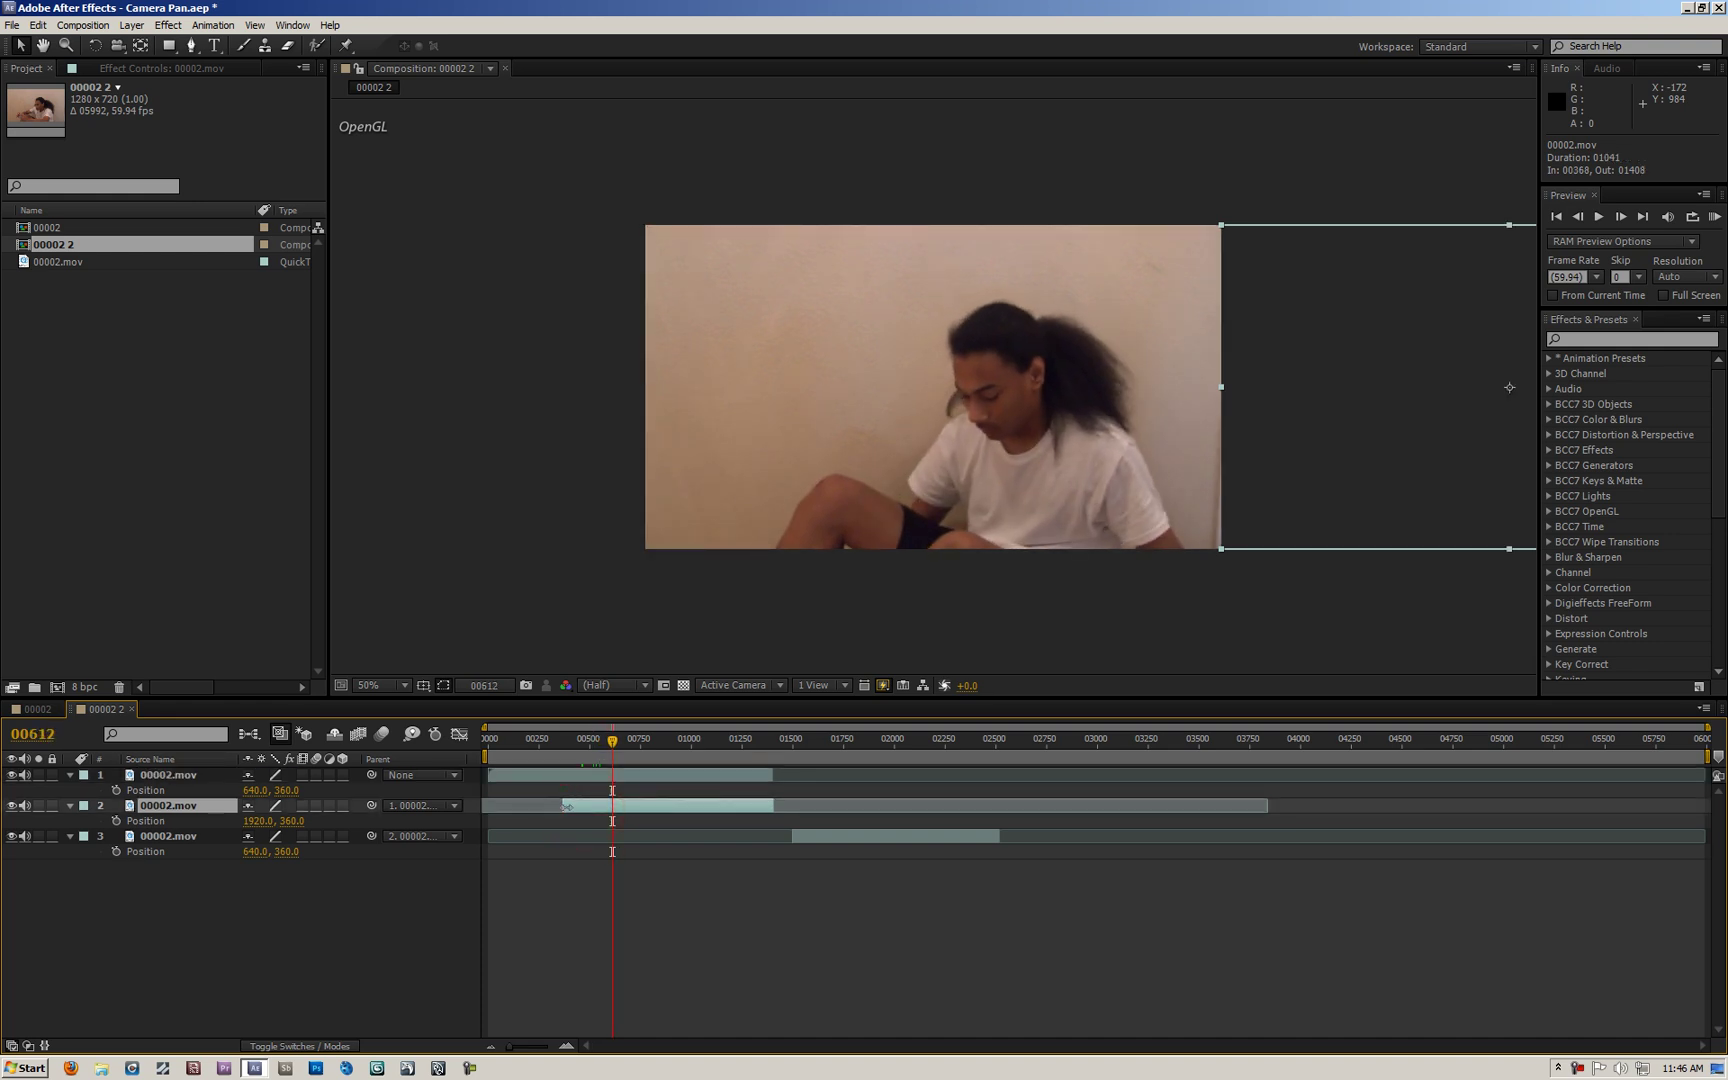
left_click_drag(567, 806, 490, 806)
left_click_drag(622, 730, 1004, 826)
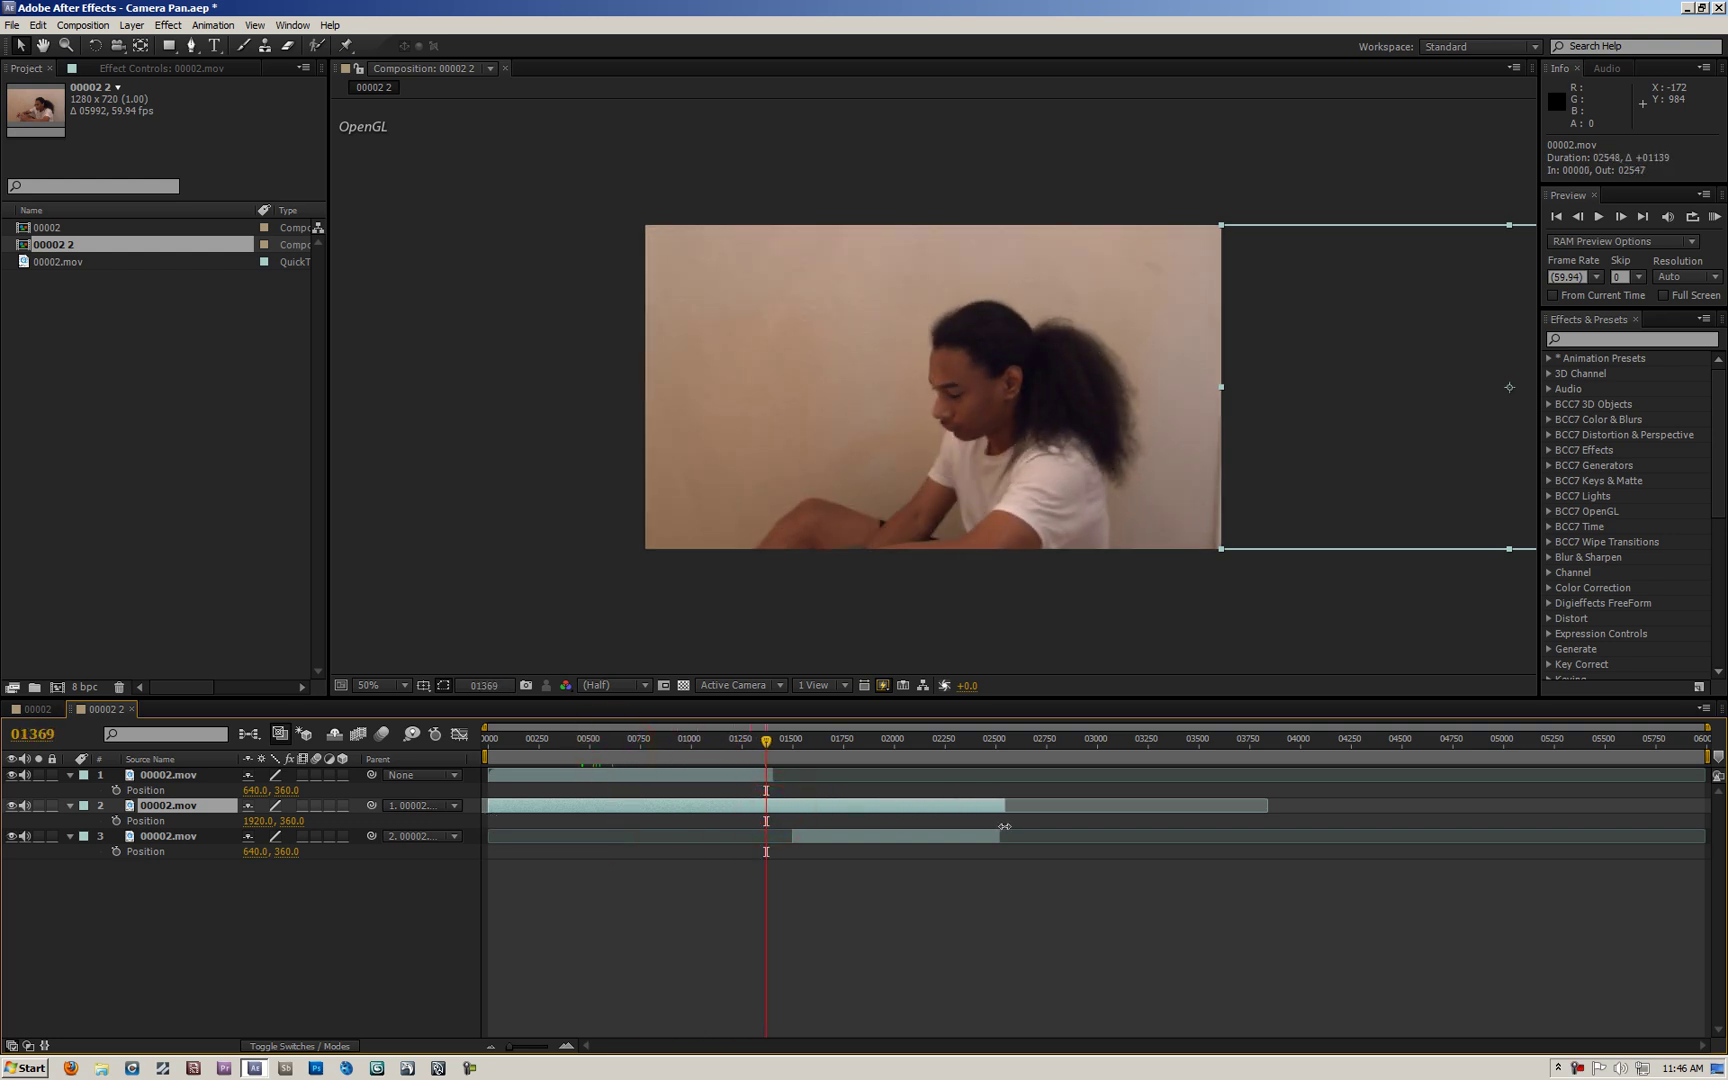
left_click_drag(768, 740, 675, 747)
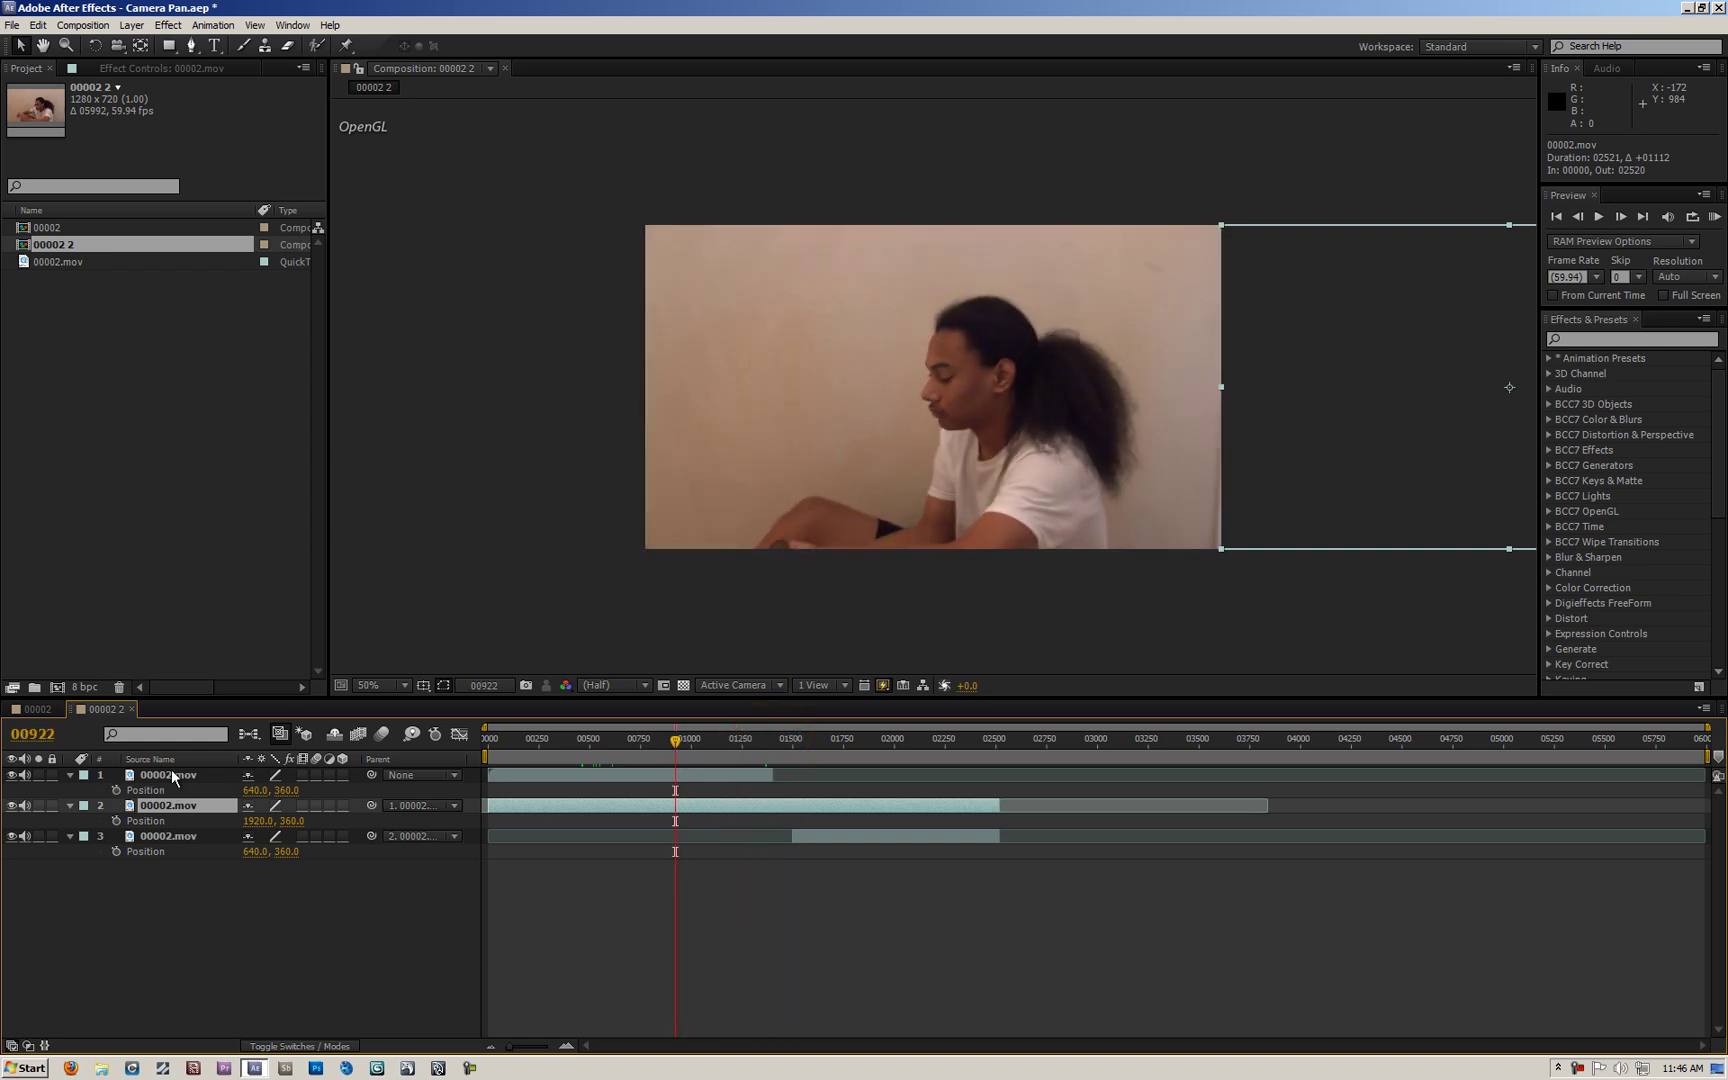
Step: Set layer 3's Position X to 1920 and zoom the viewer out to 12.5%
left_click(820, 836)
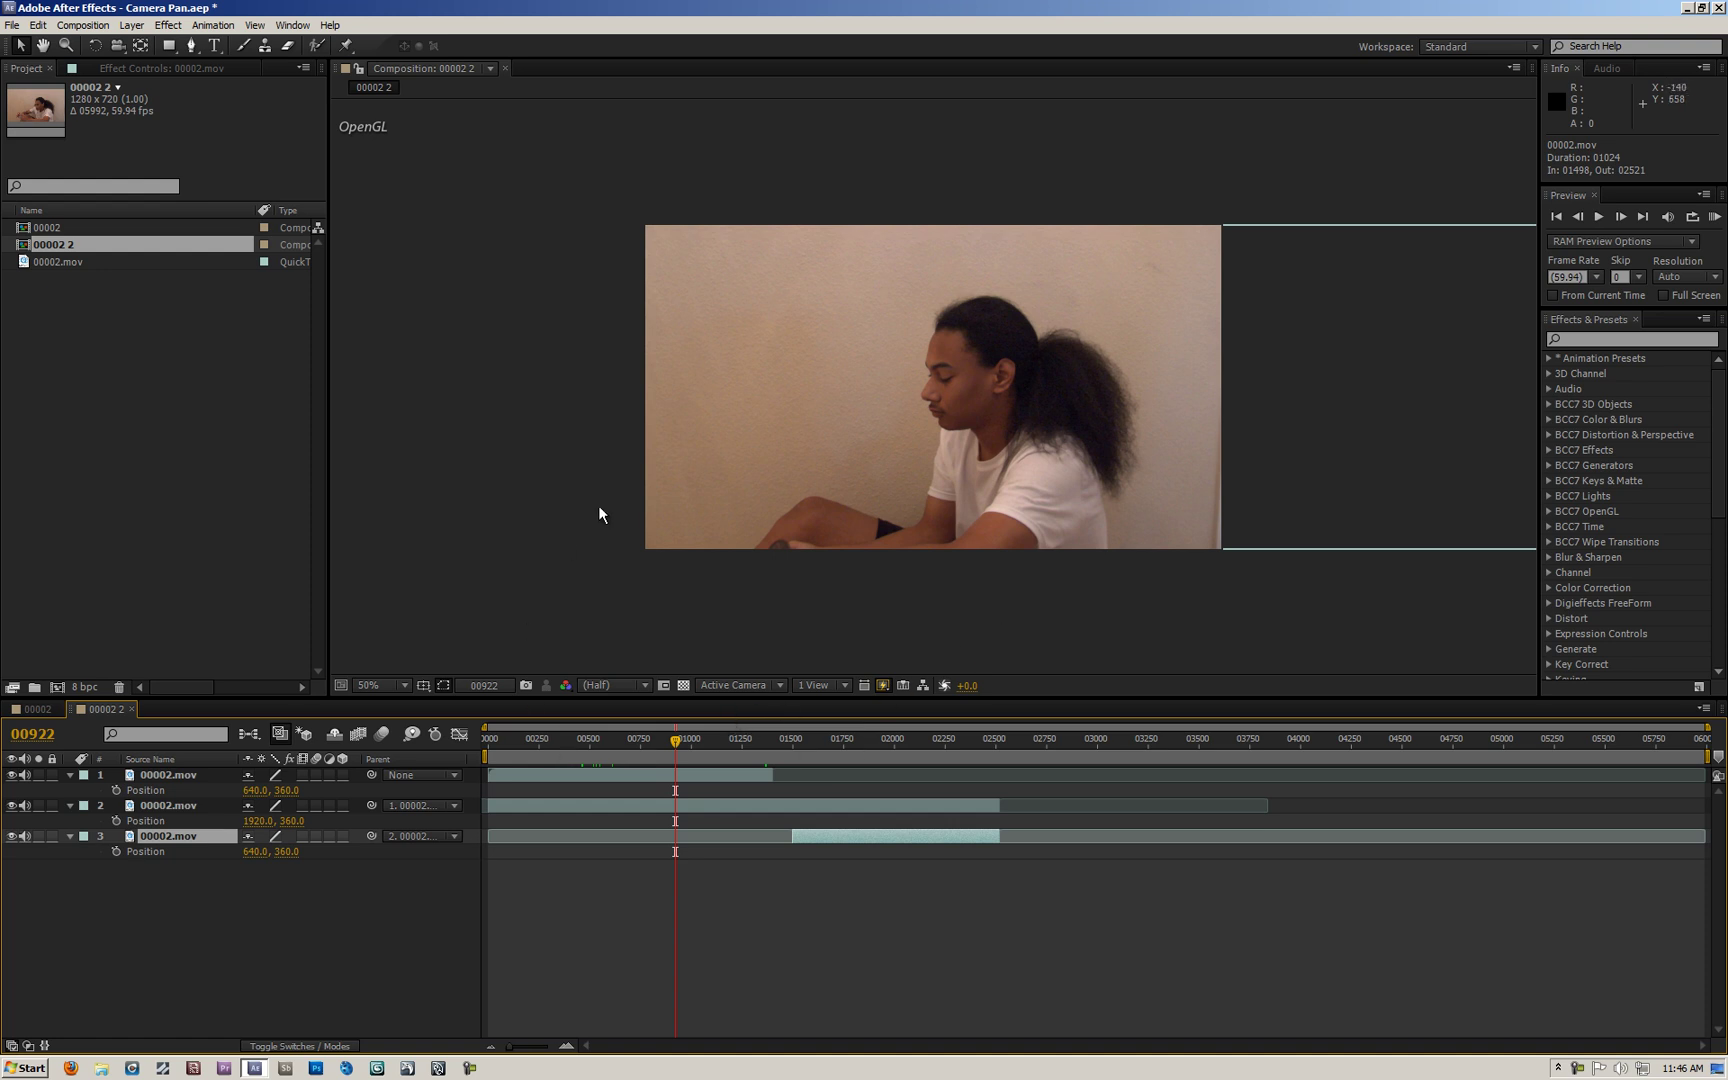
key("comma")
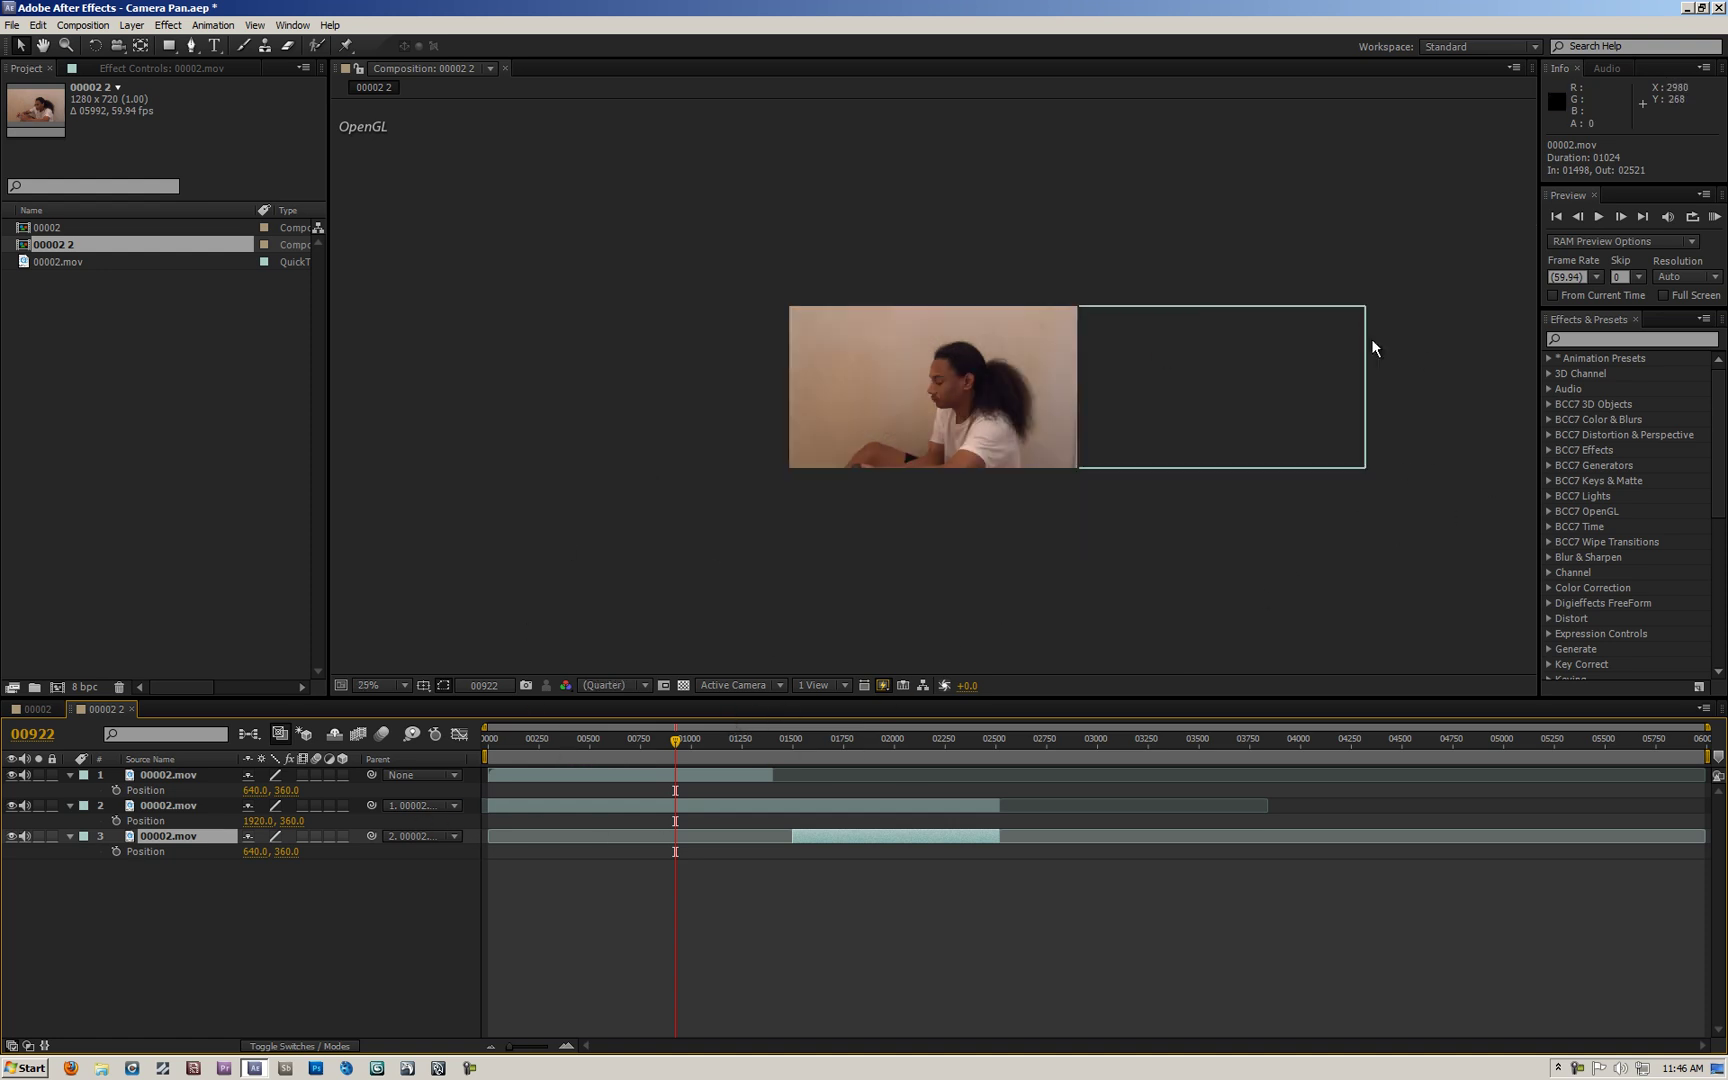
left_click(153, 838)
type("1920")
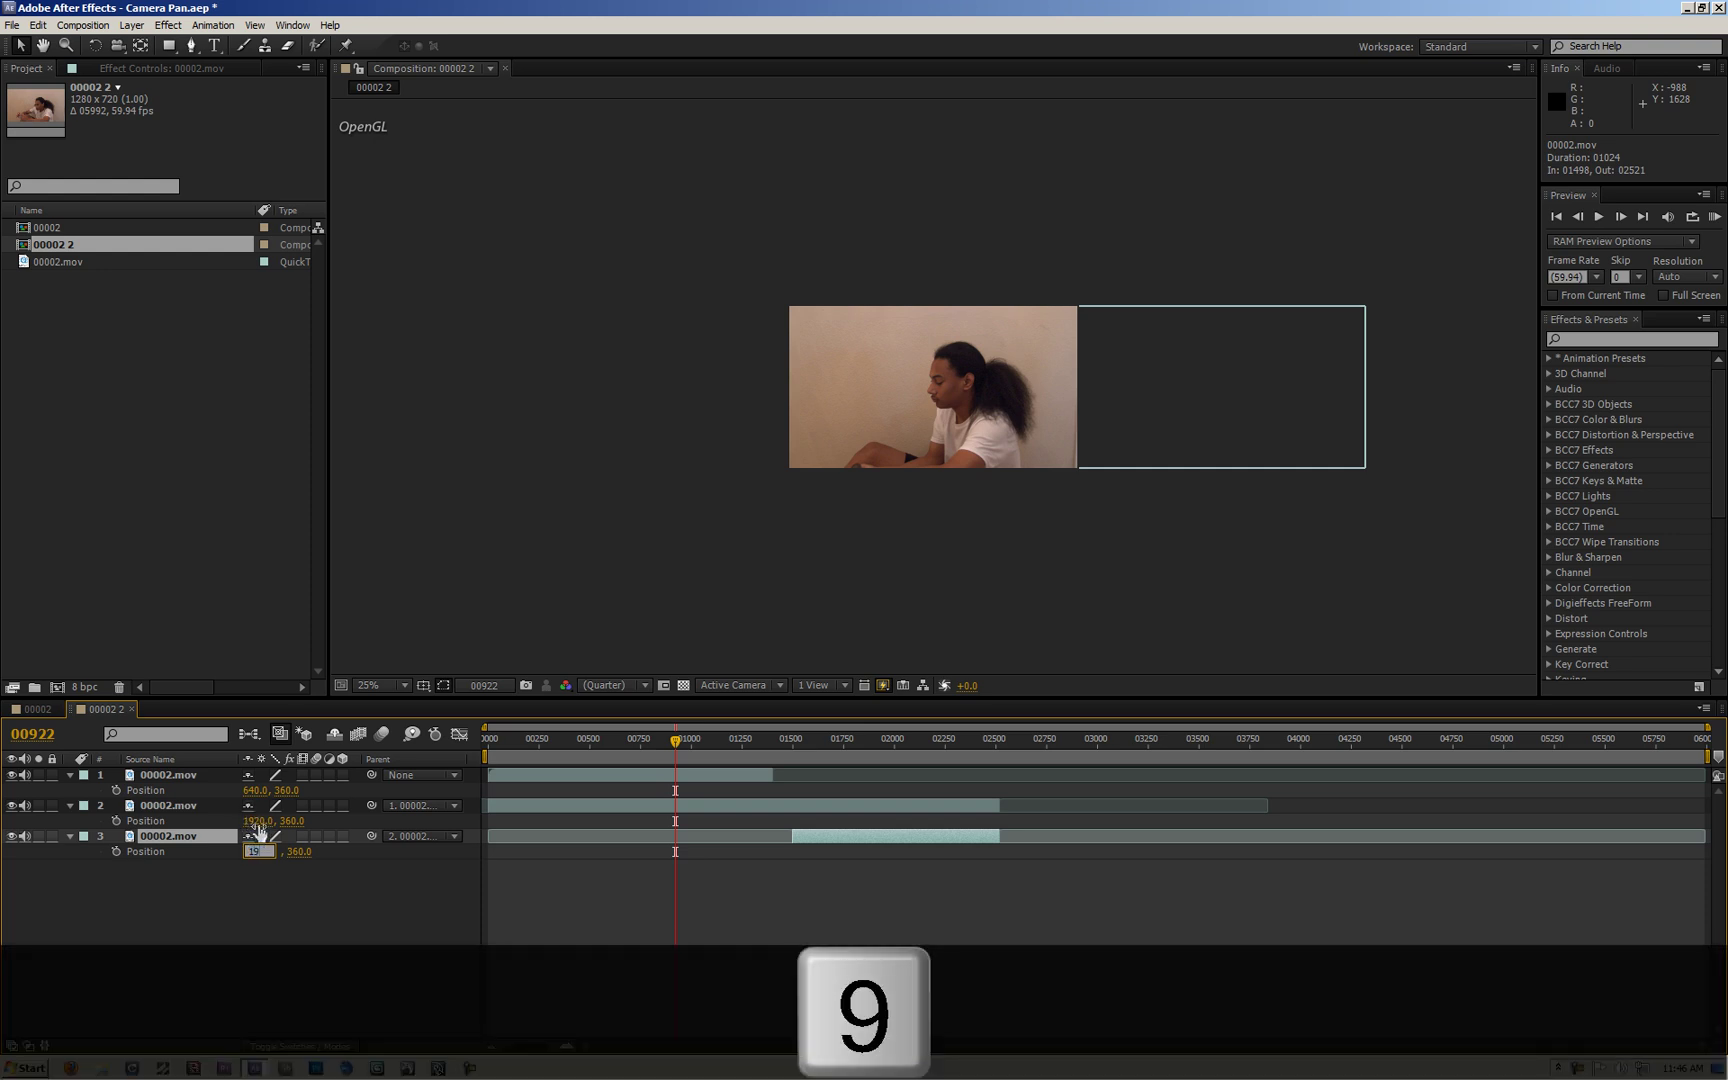
left_click(308, 936)
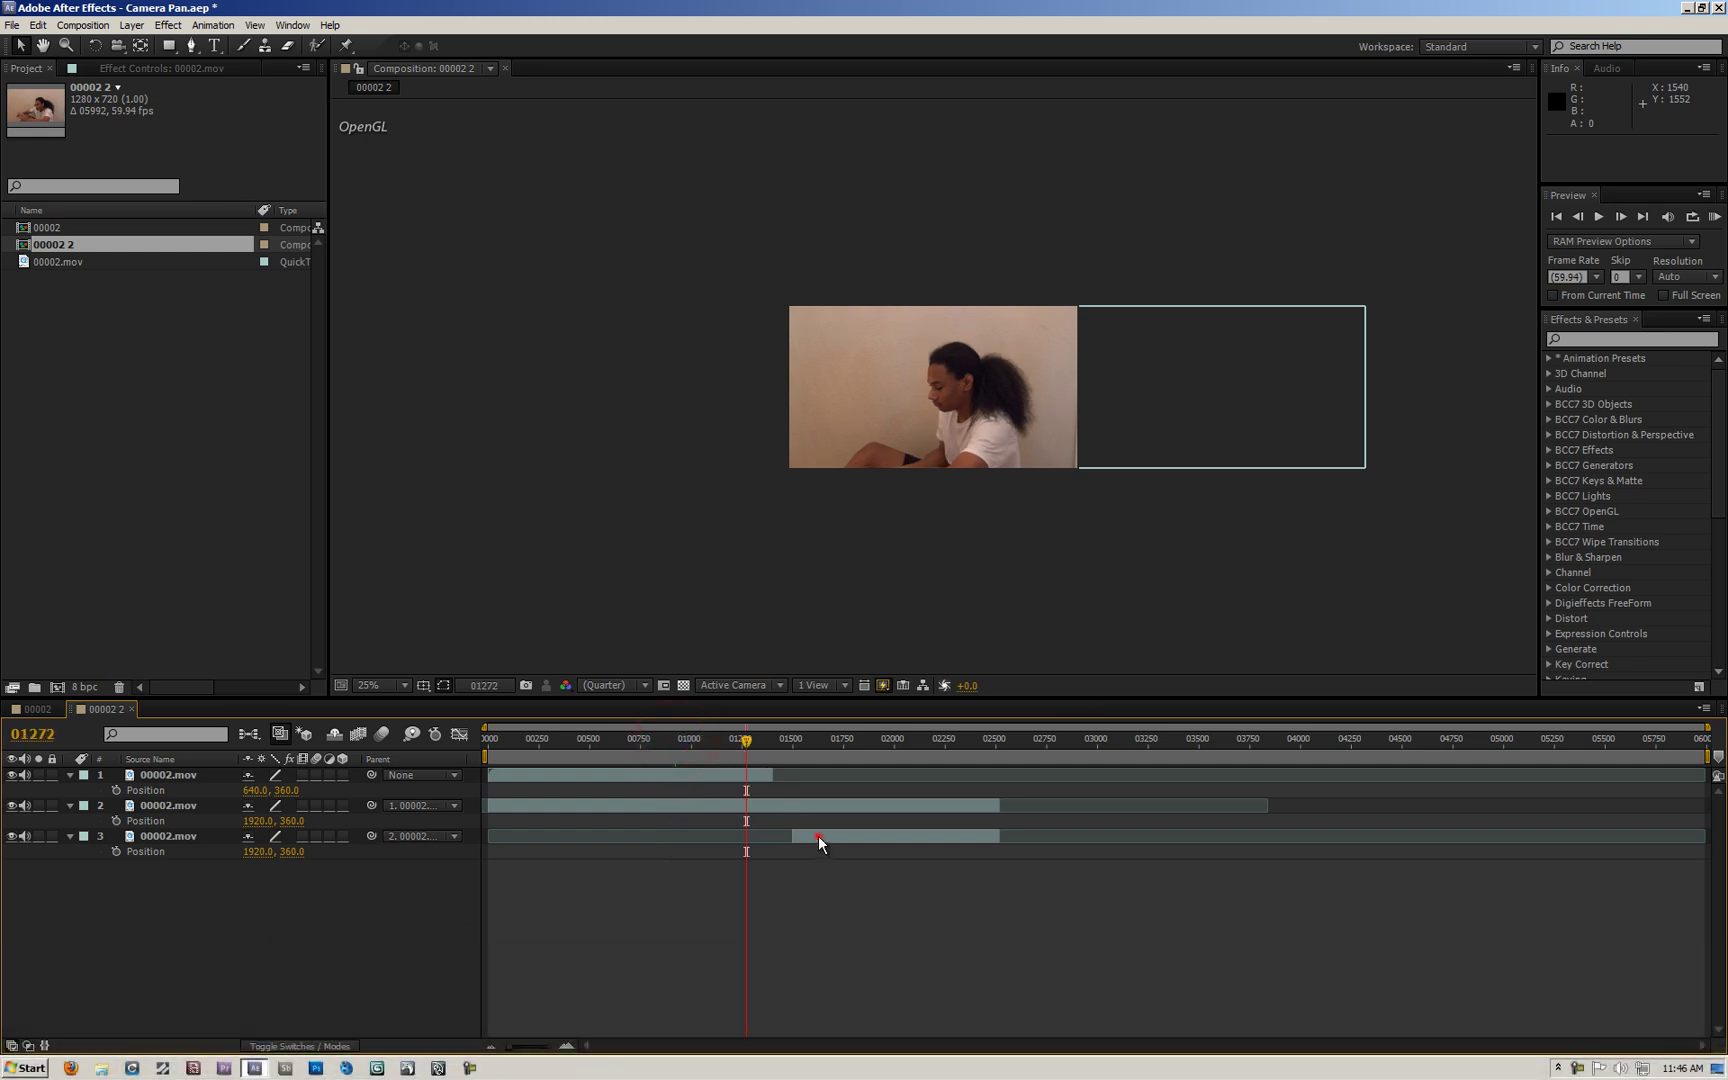
left_click(818, 836)
key("comma")
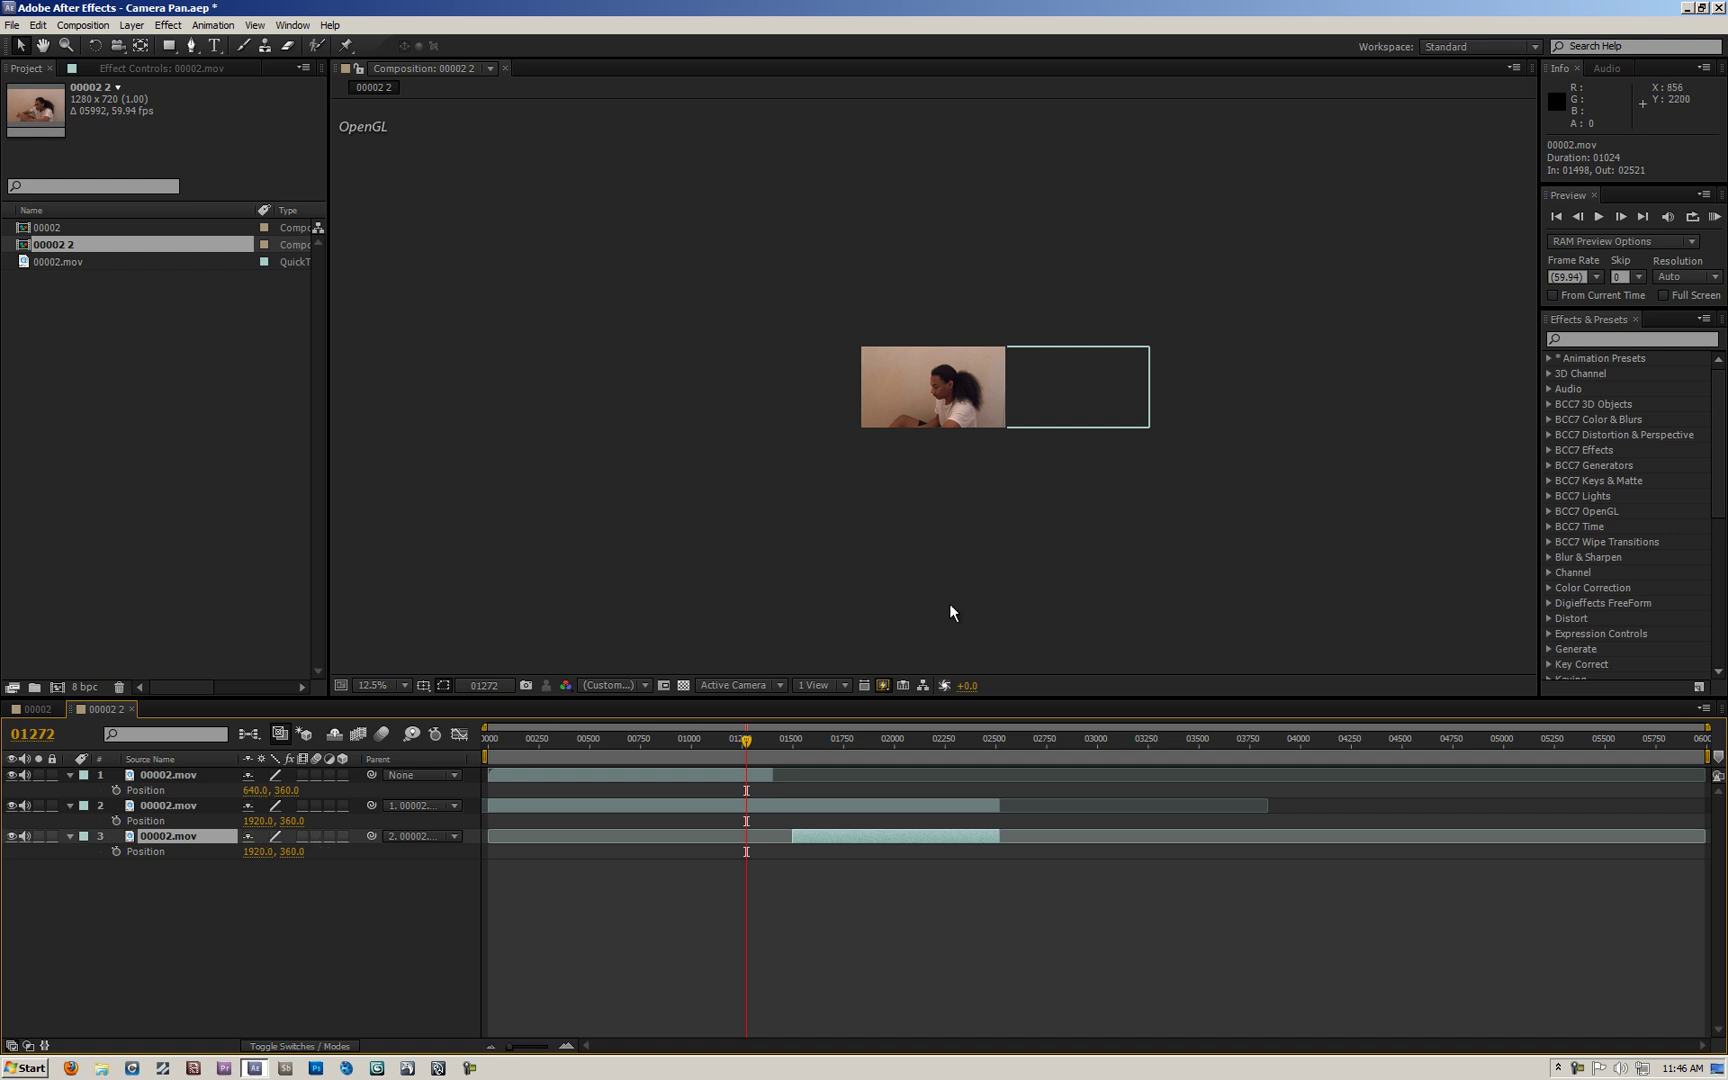
left_click_drag(810, 746, 868, 745)
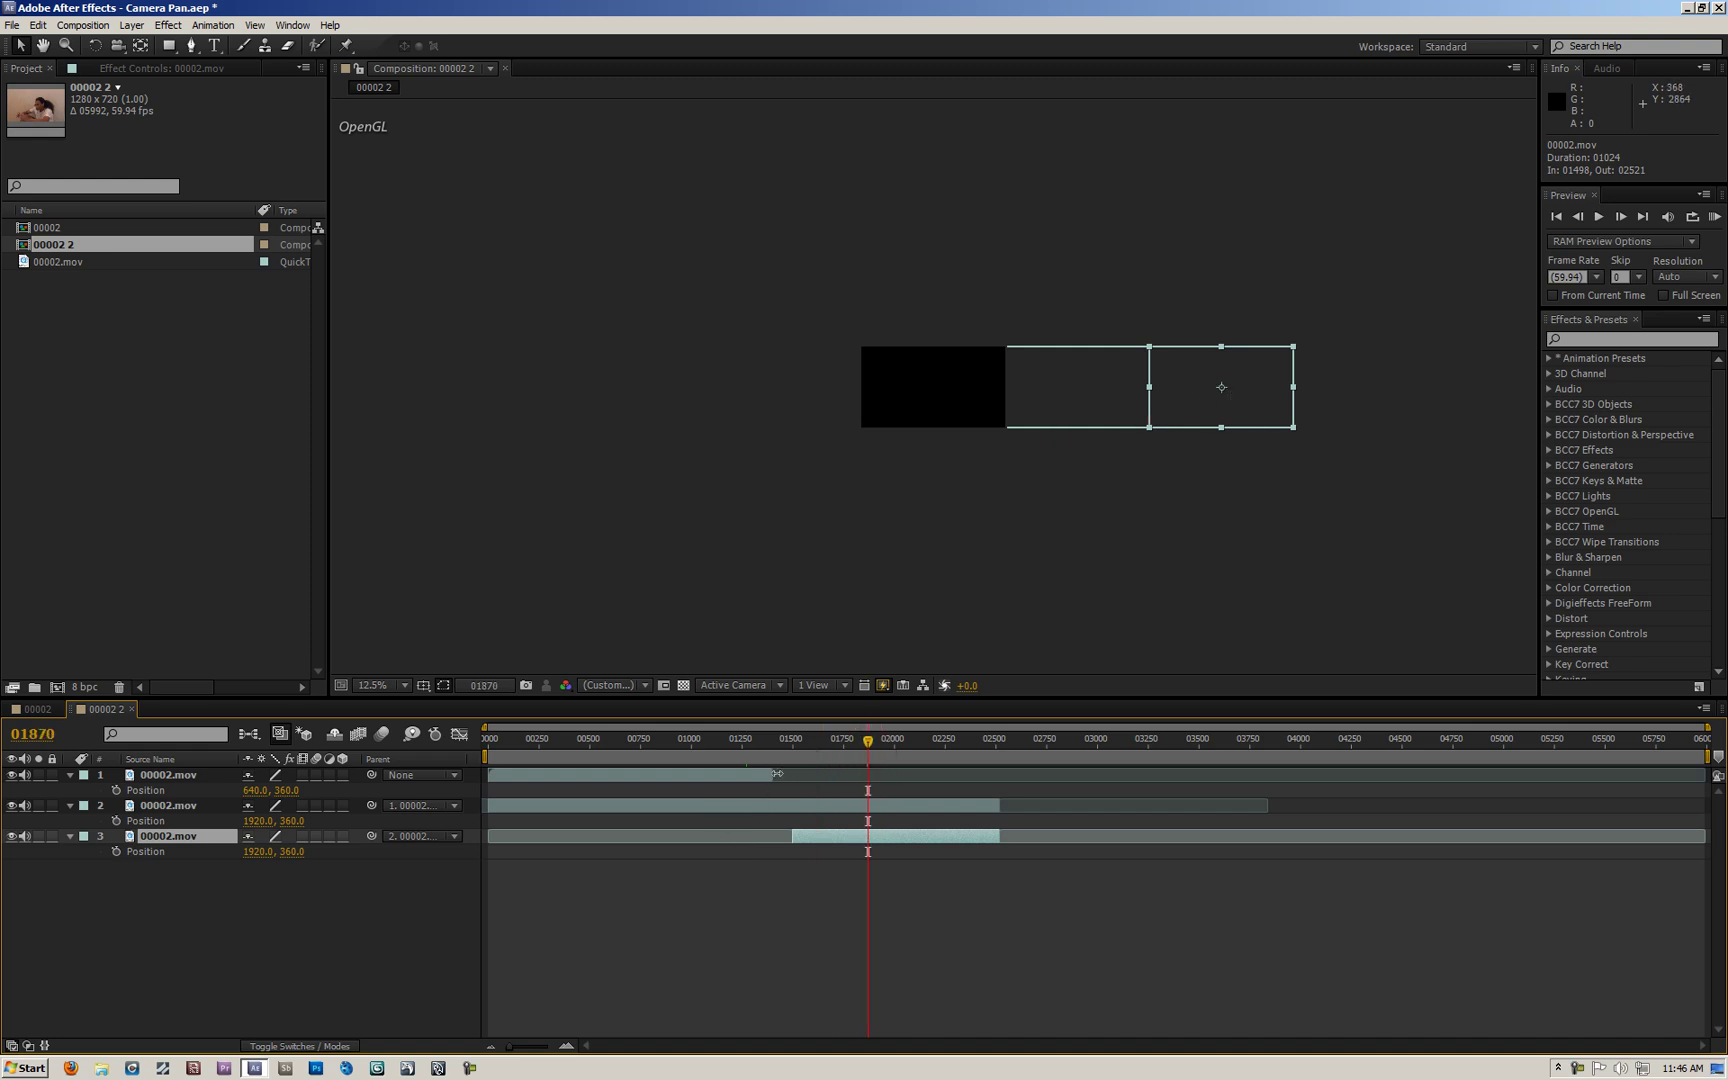
Step: Extend layer 1 to about frame 02485 and pull layer 3's in point to the start
left_click_drag(777, 774, 995, 777)
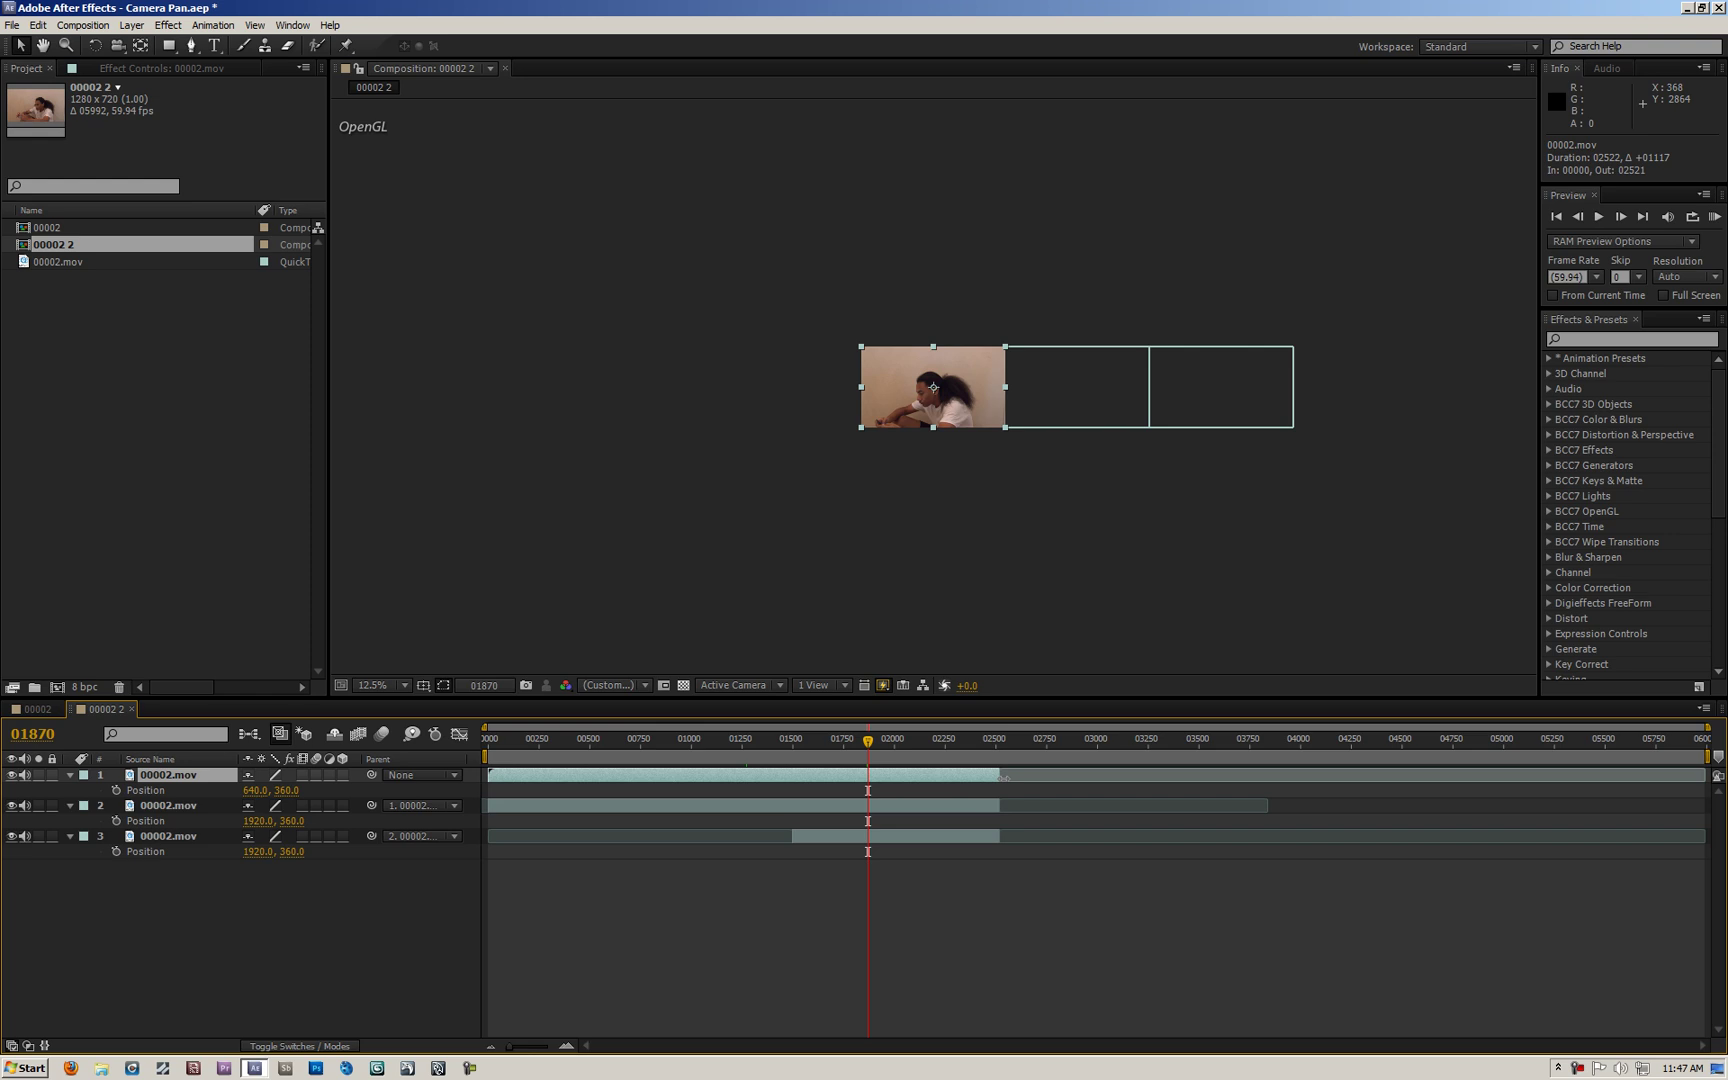
left_click_drag(792, 836, 497, 840)
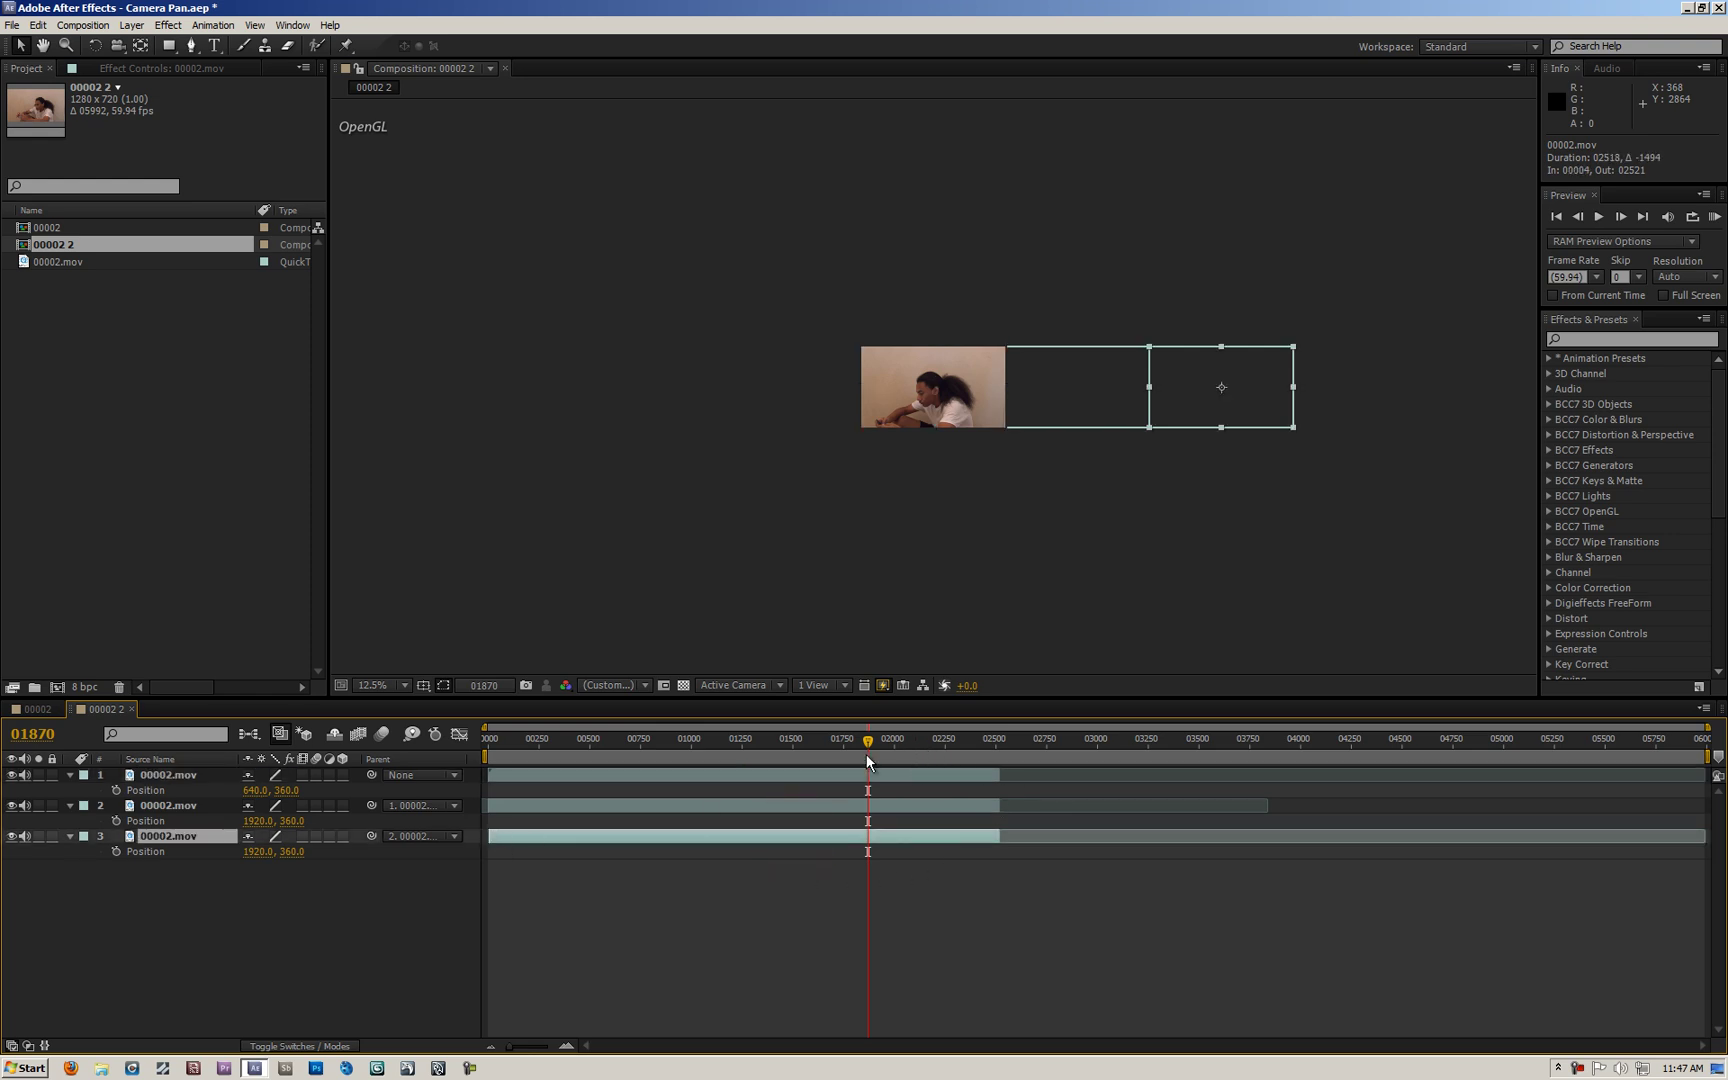
left_click_drag(867, 762, 451, 888)
Step: Select layer 1 and park the time indicator at frame 00000
left_click(165, 805)
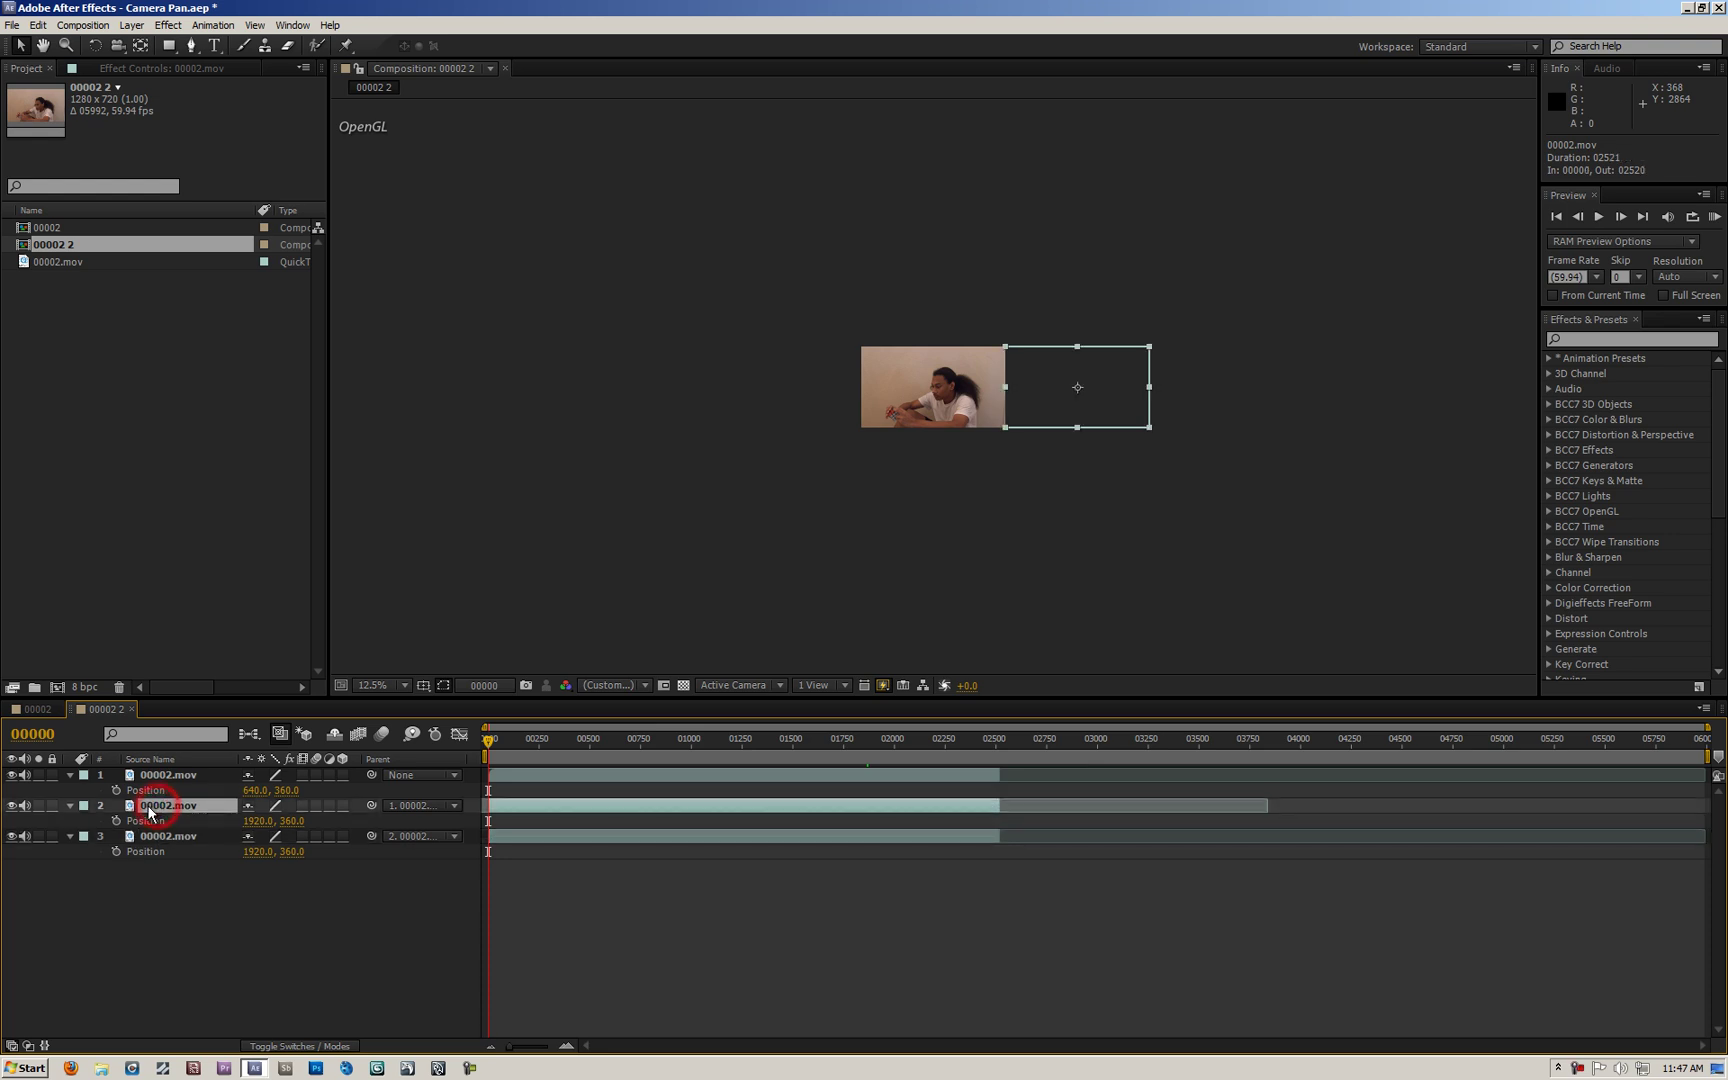
left_click(160, 775)
scroll(1008, 570, "up", 1)
scroll(1008, 570, "up", 1)
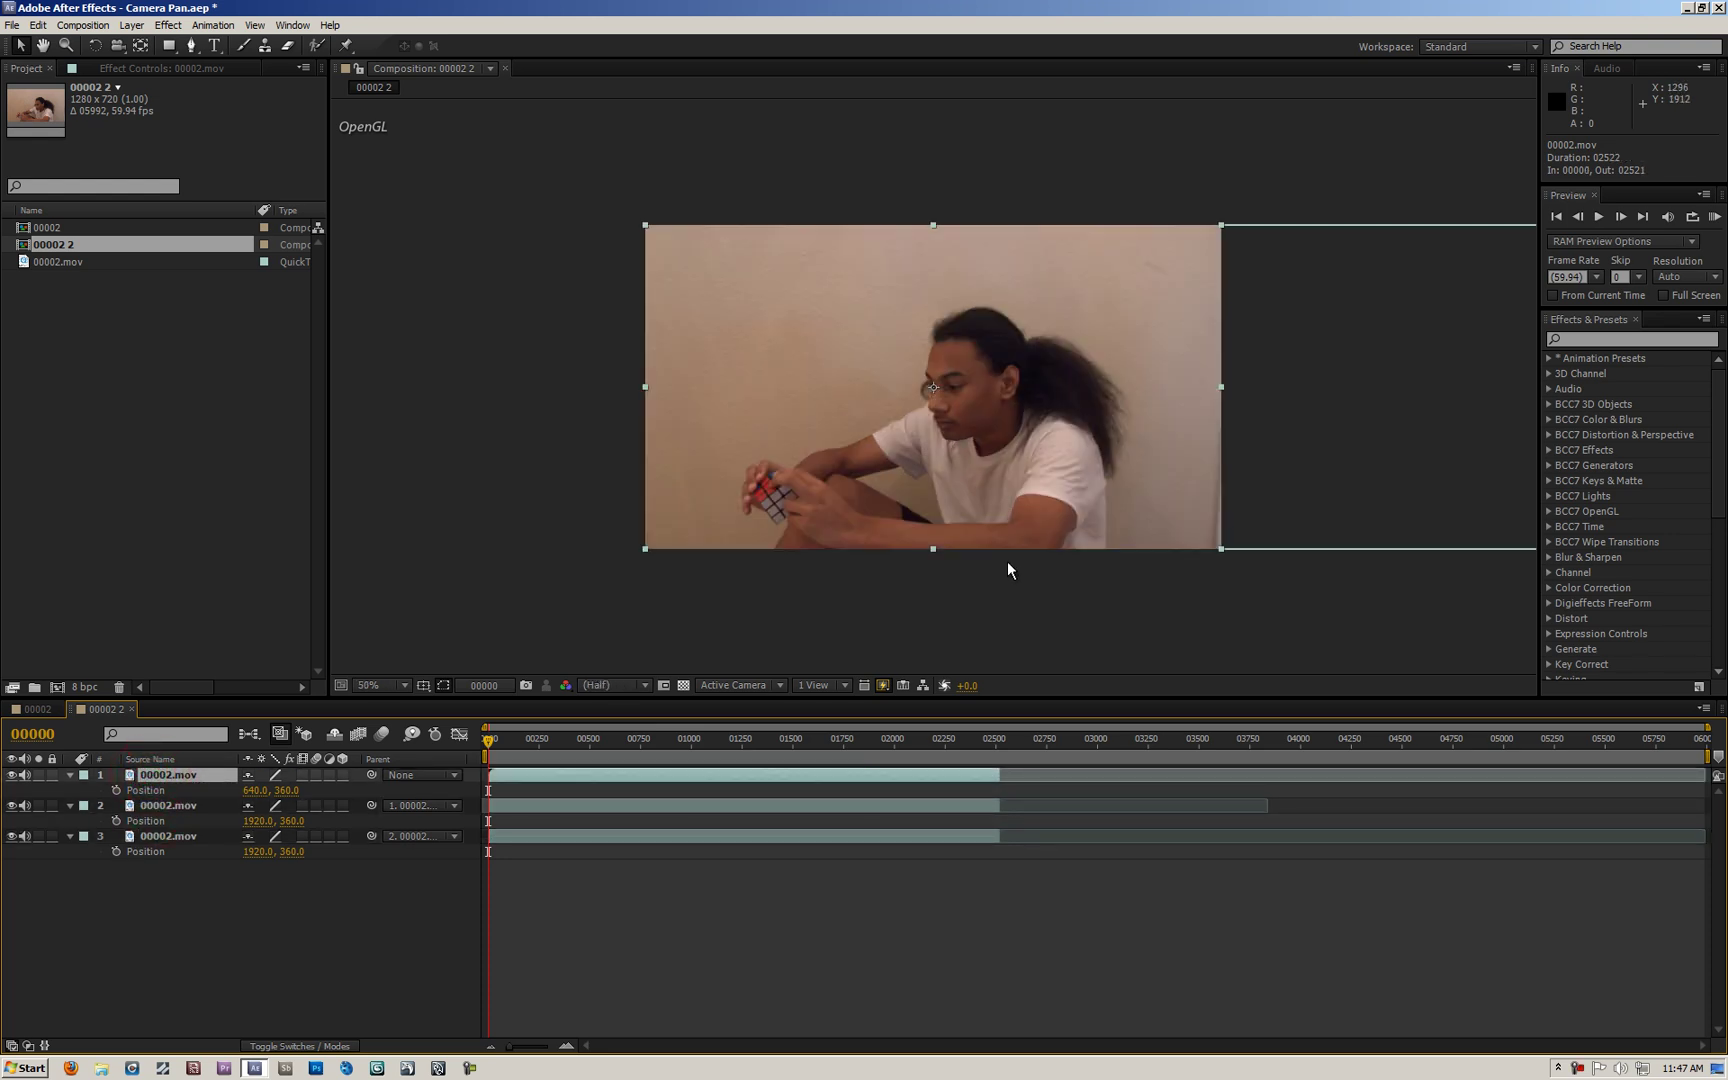
left_click(483, 829)
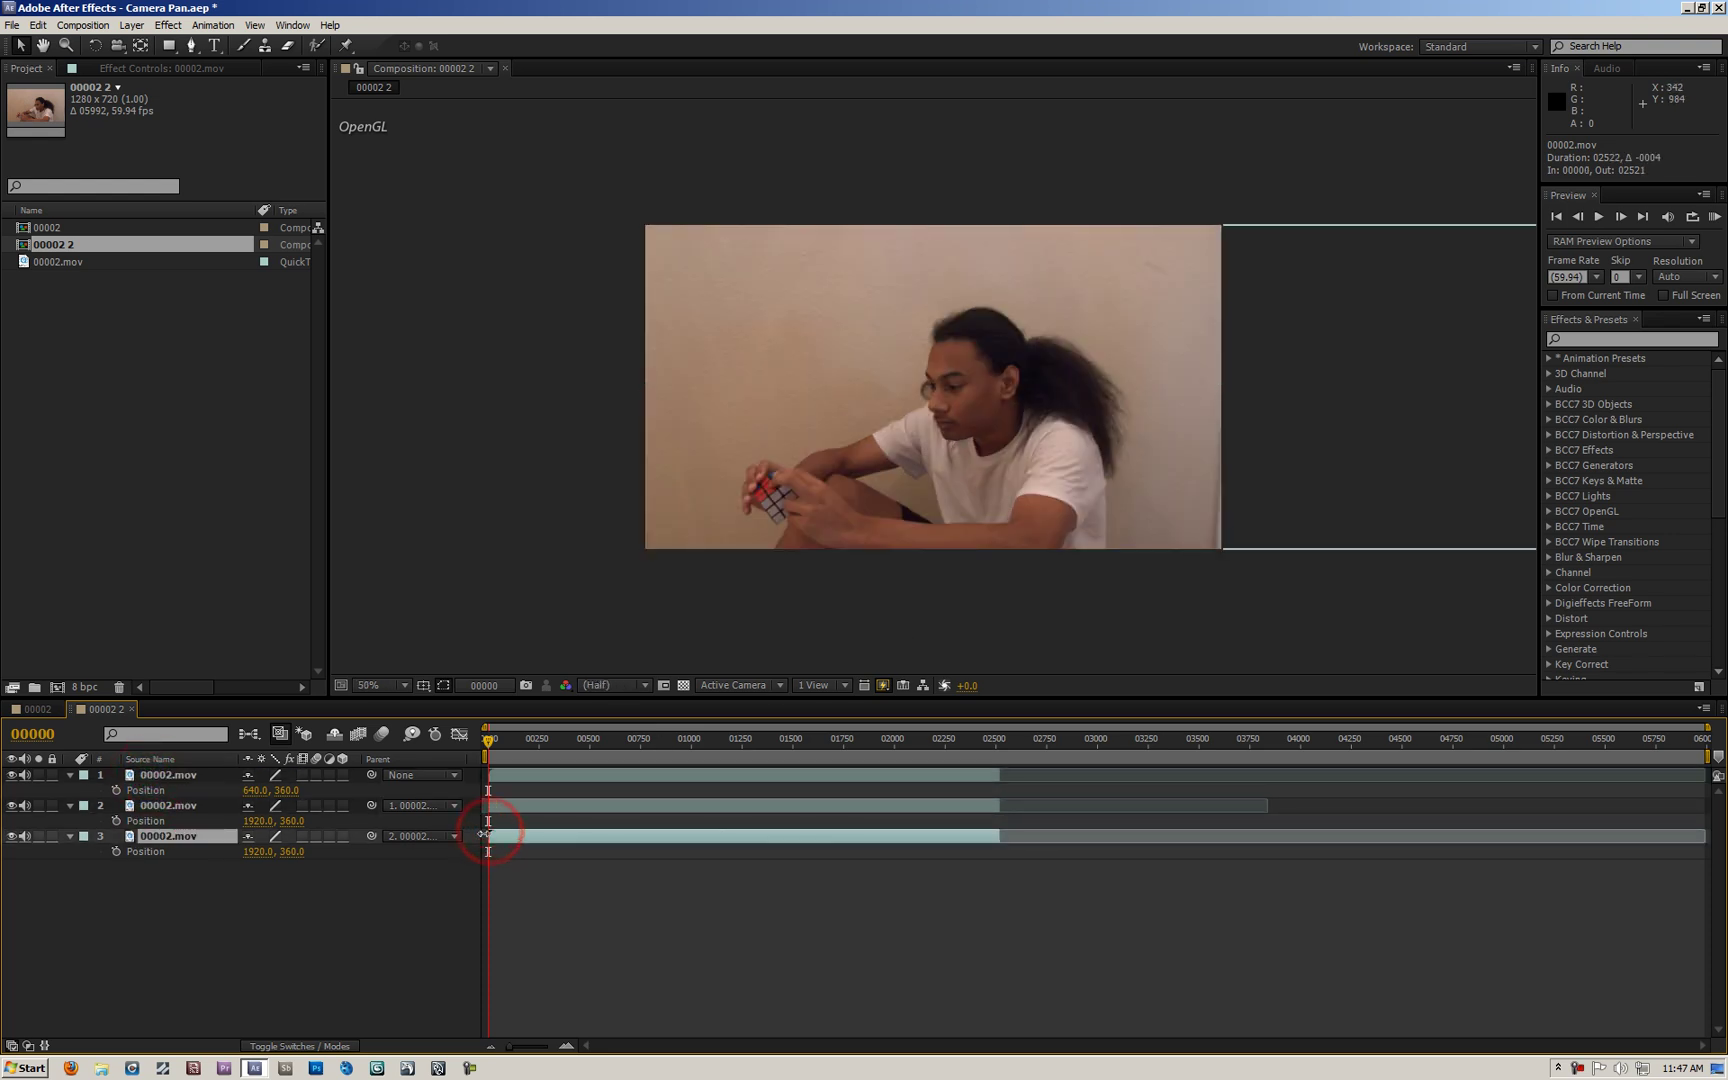
mouse_move(489, 742)
left_mouse_down()
mouse_move(684, 764)
mouse_move(489, 767)
left_mouse_up()
left_click(489, 767)
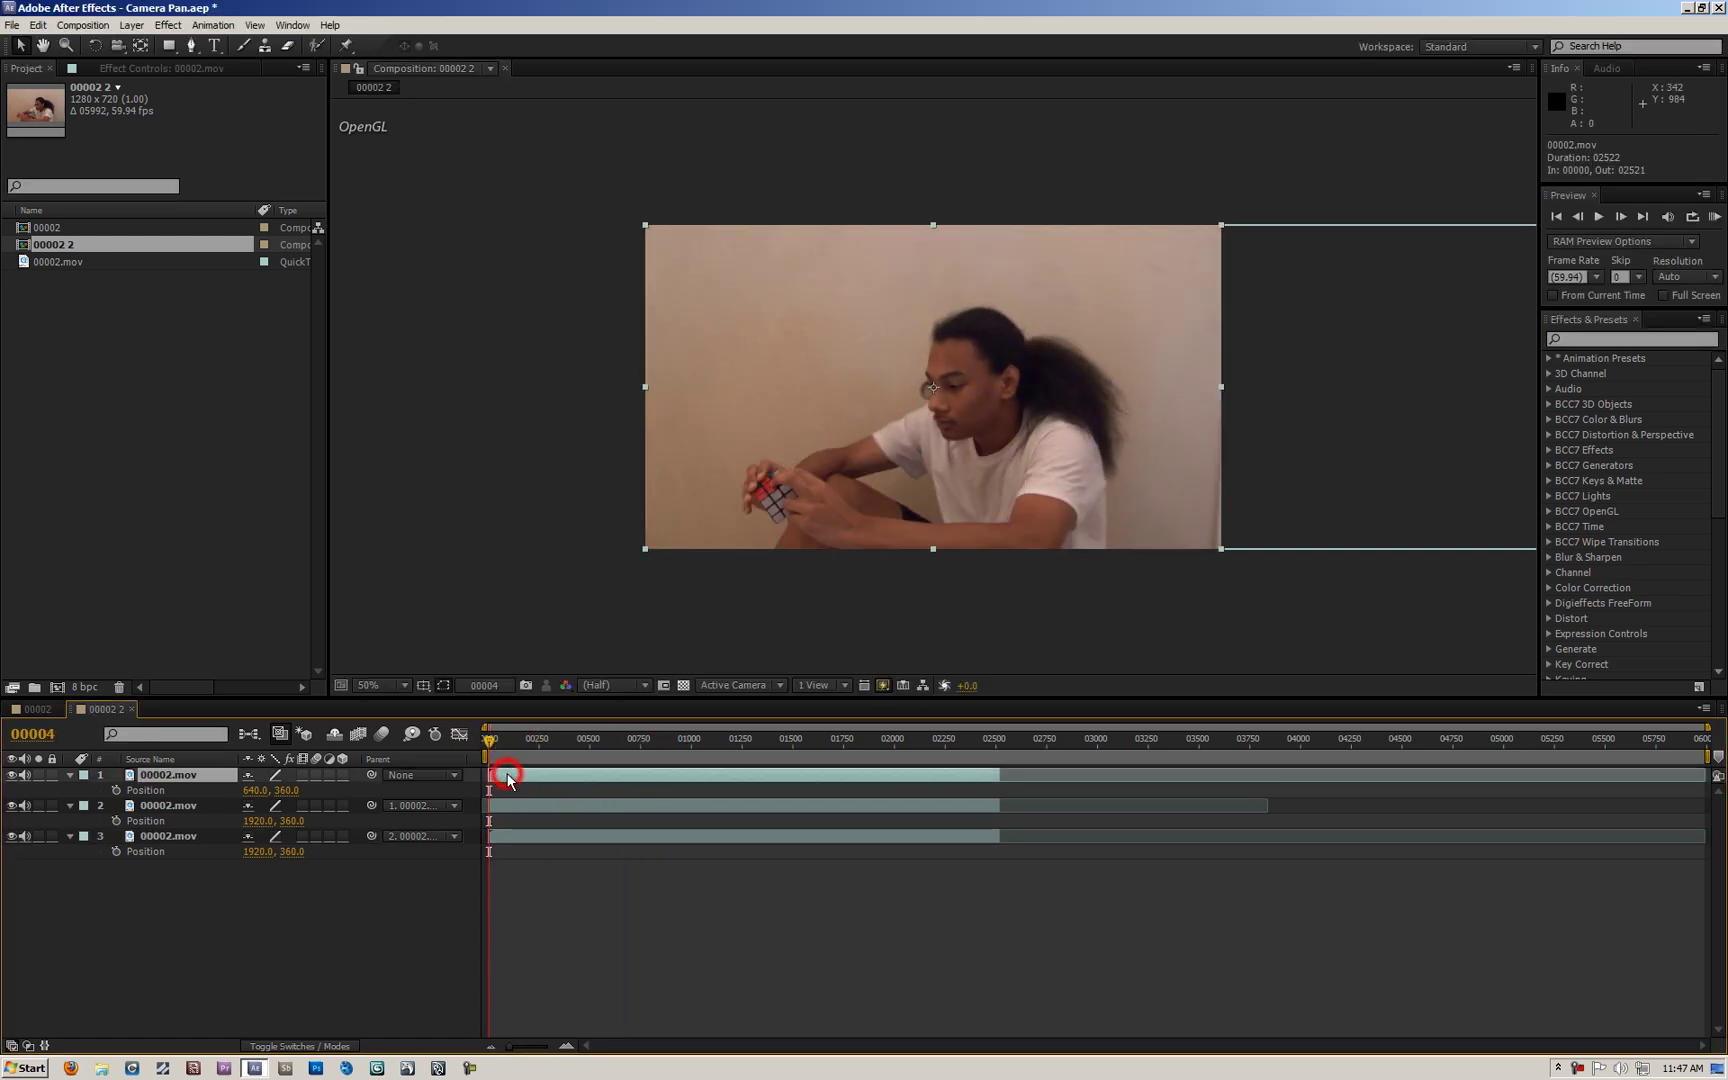
left_click(163, 775)
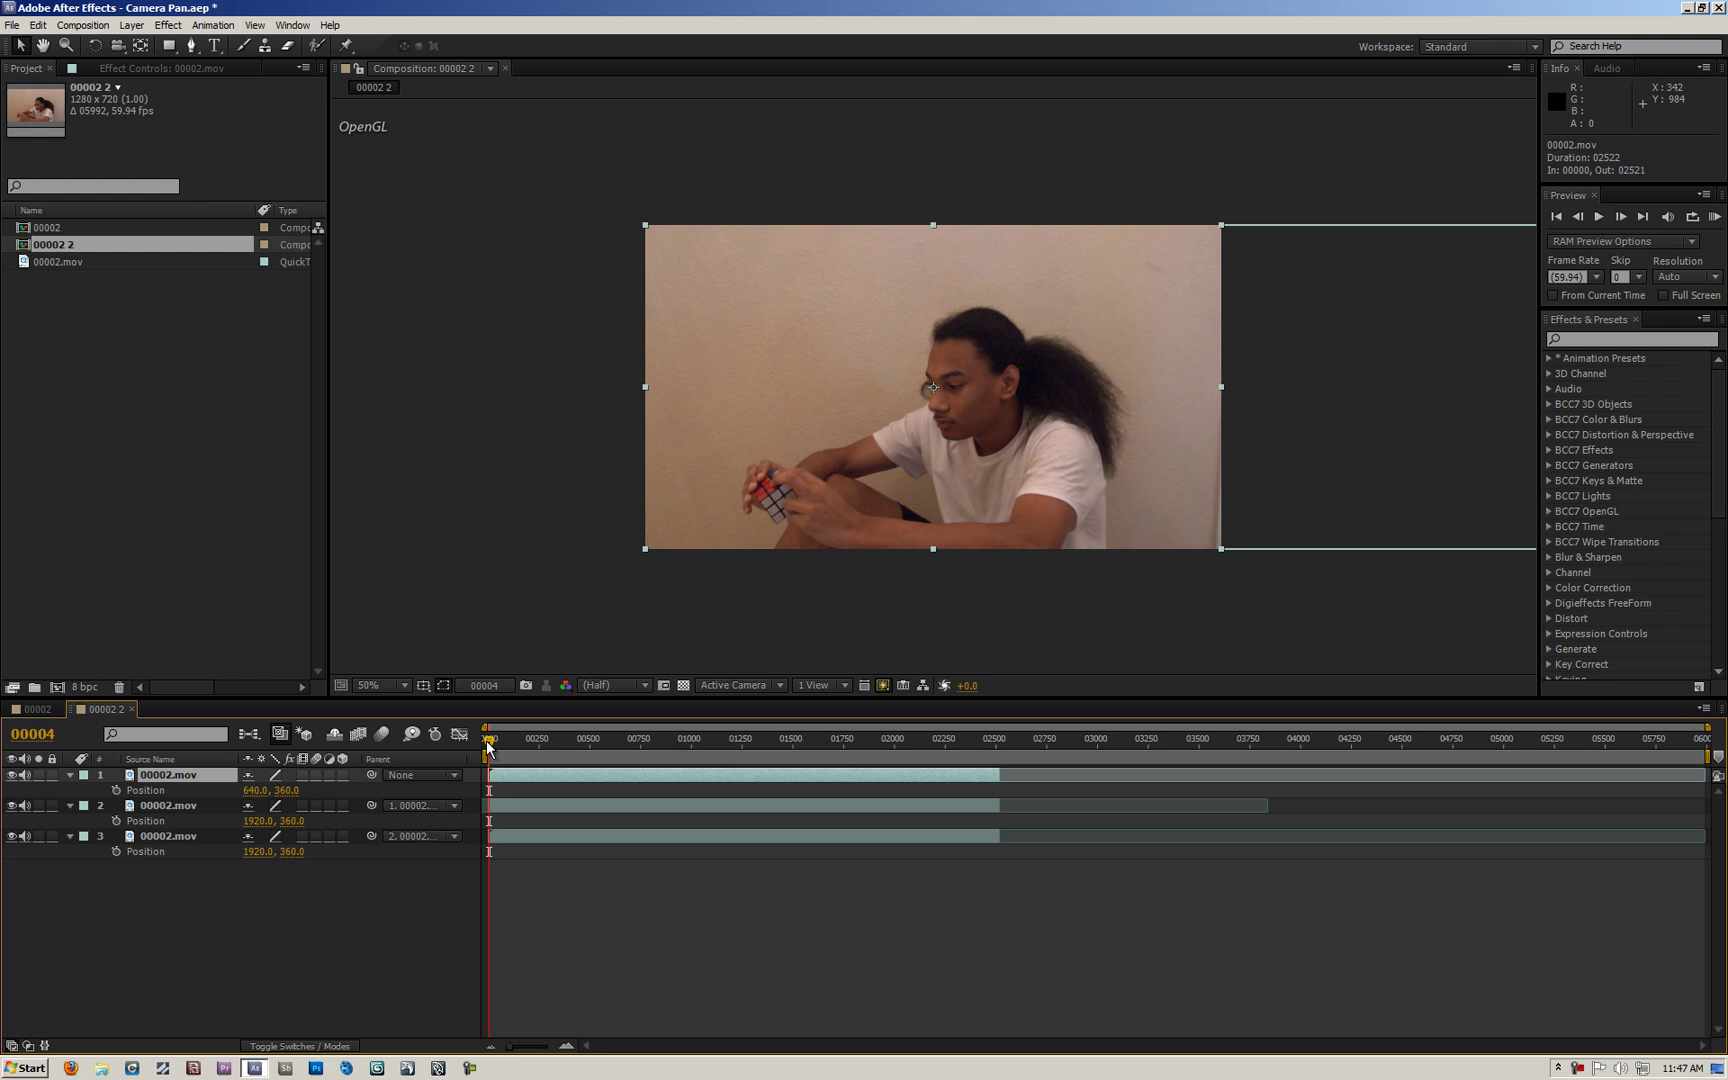
left_click_drag(490, 745, 474, 748)
Step: Keyframe layer 1's Position from 640, 360 at 00000 to -1920, 360 at 02517
left_click(116, 790)
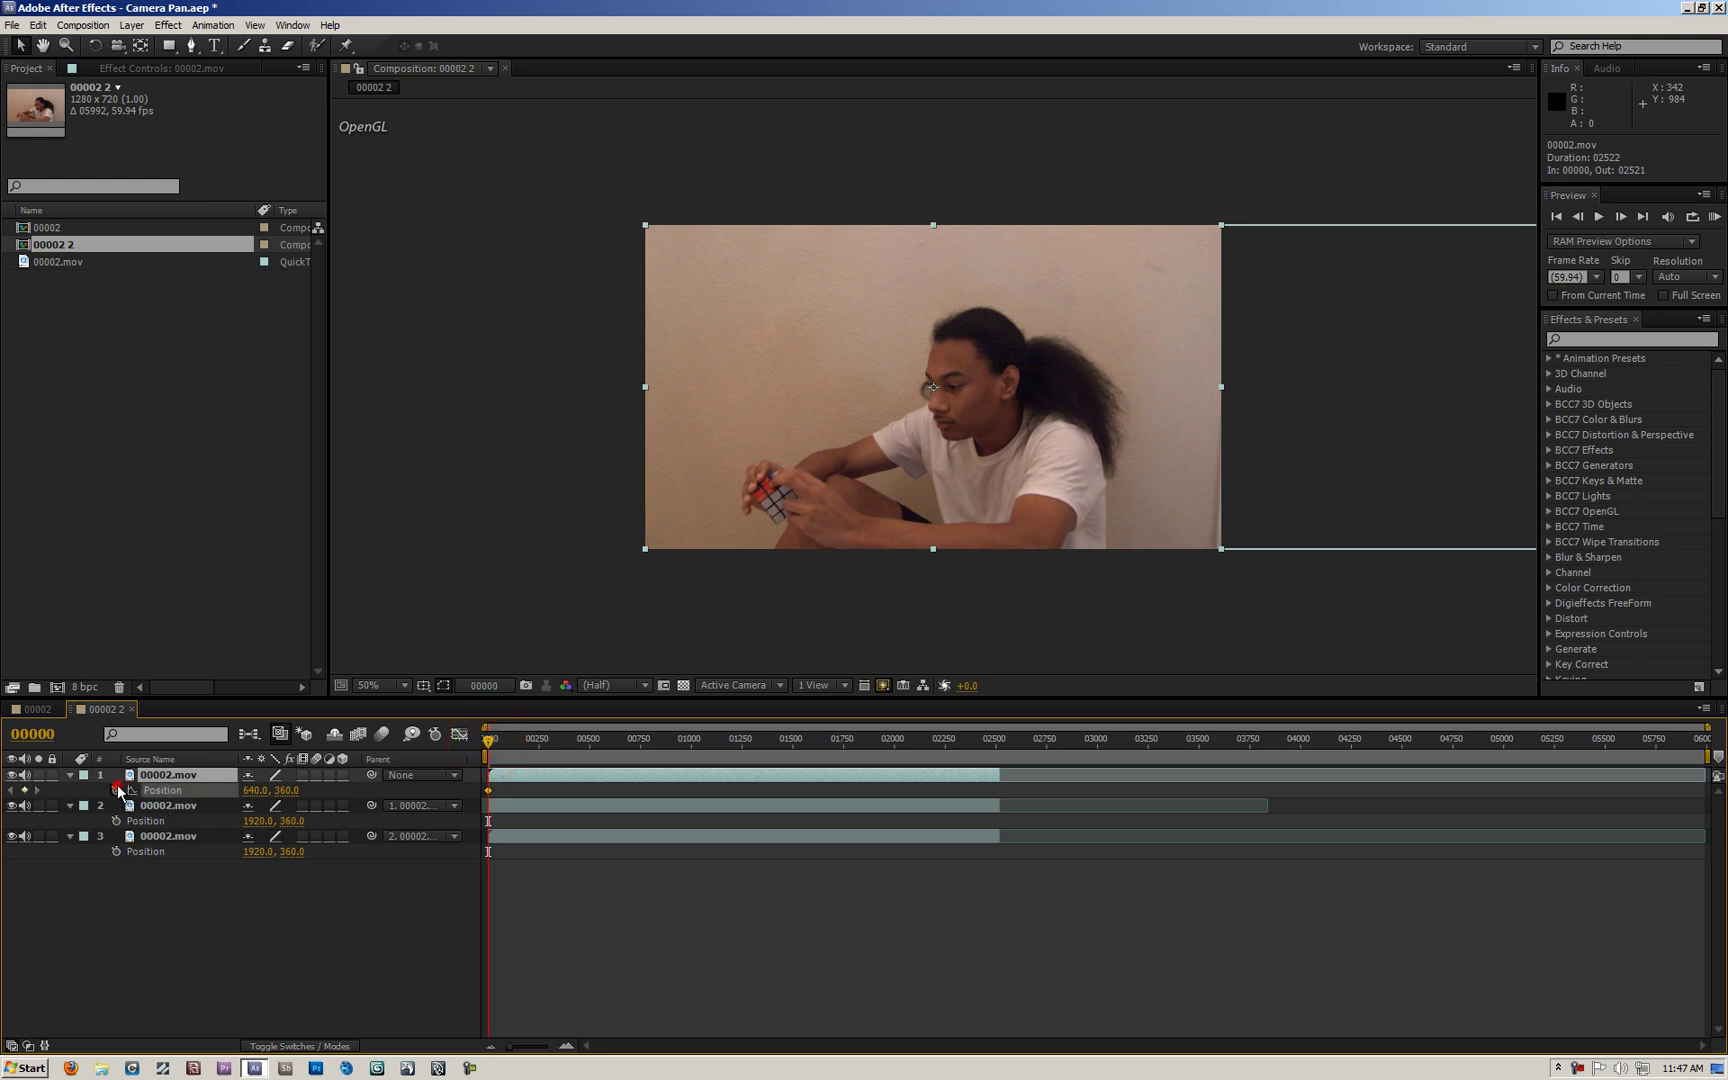
left_click_drag(490, 745, 1003, 768)
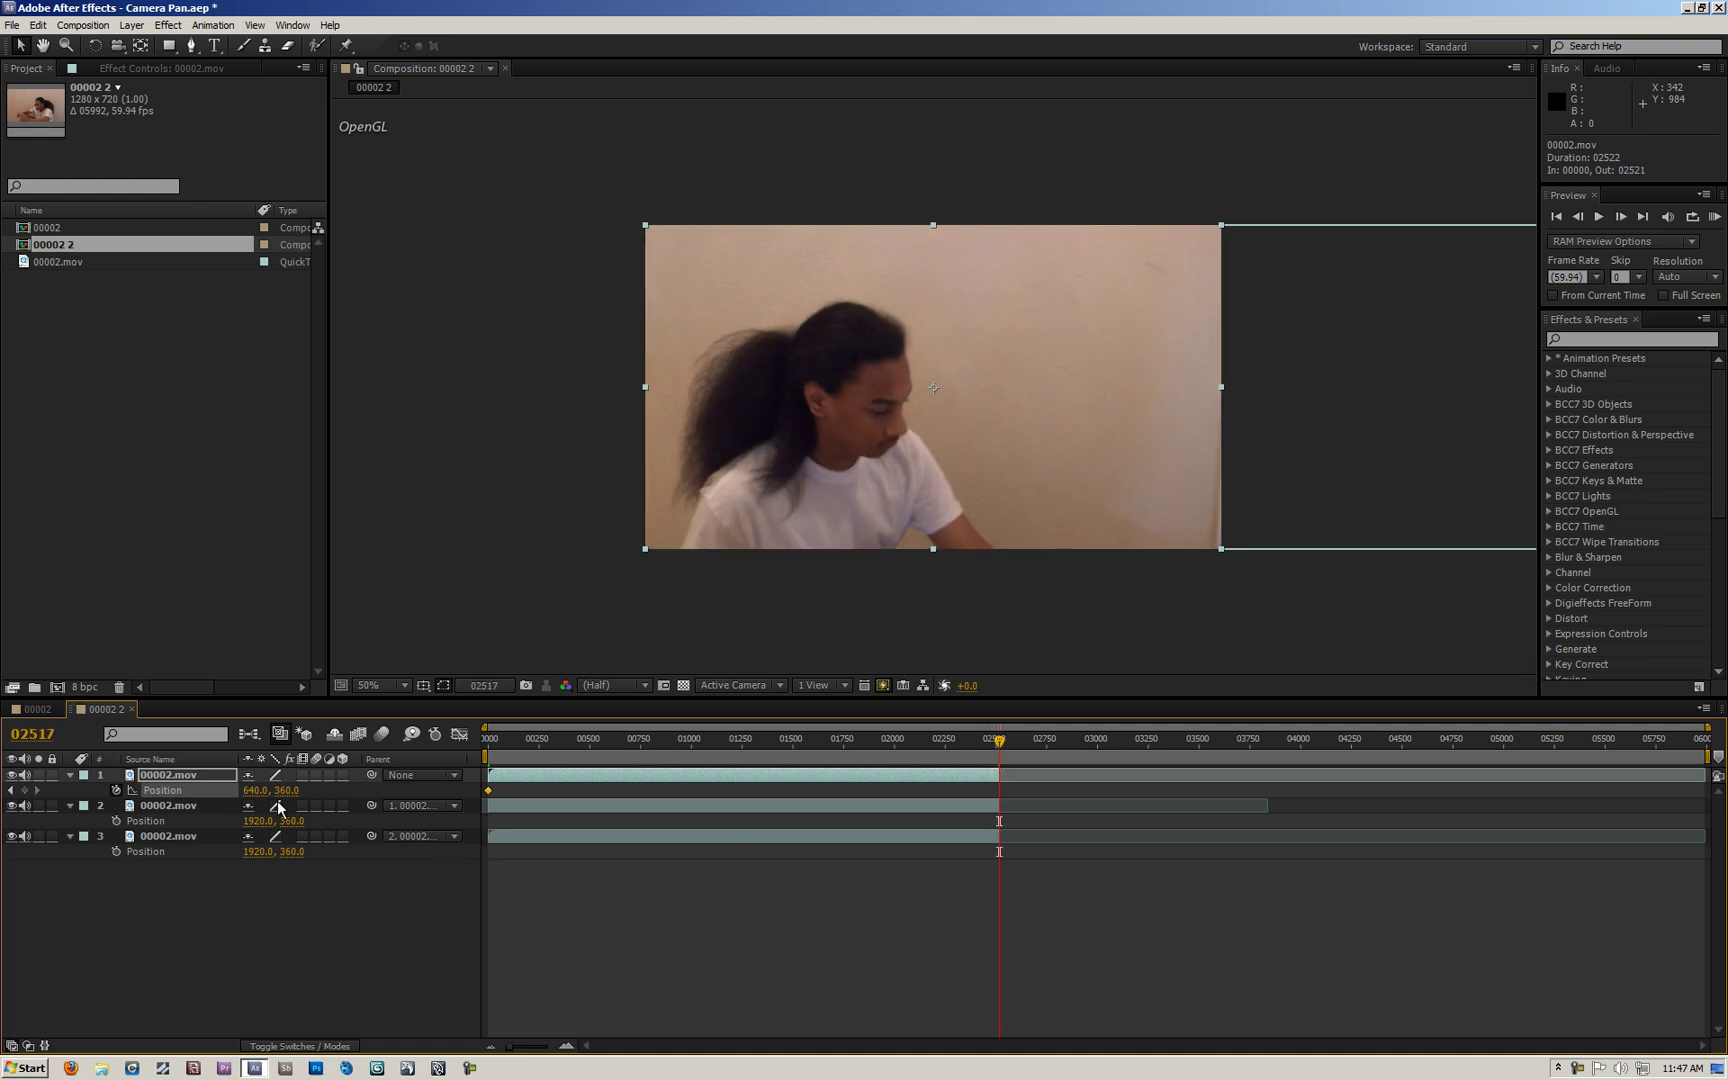
left_click(24, 790)
key("comma")
key("comma")
key("comma")
key("comma")
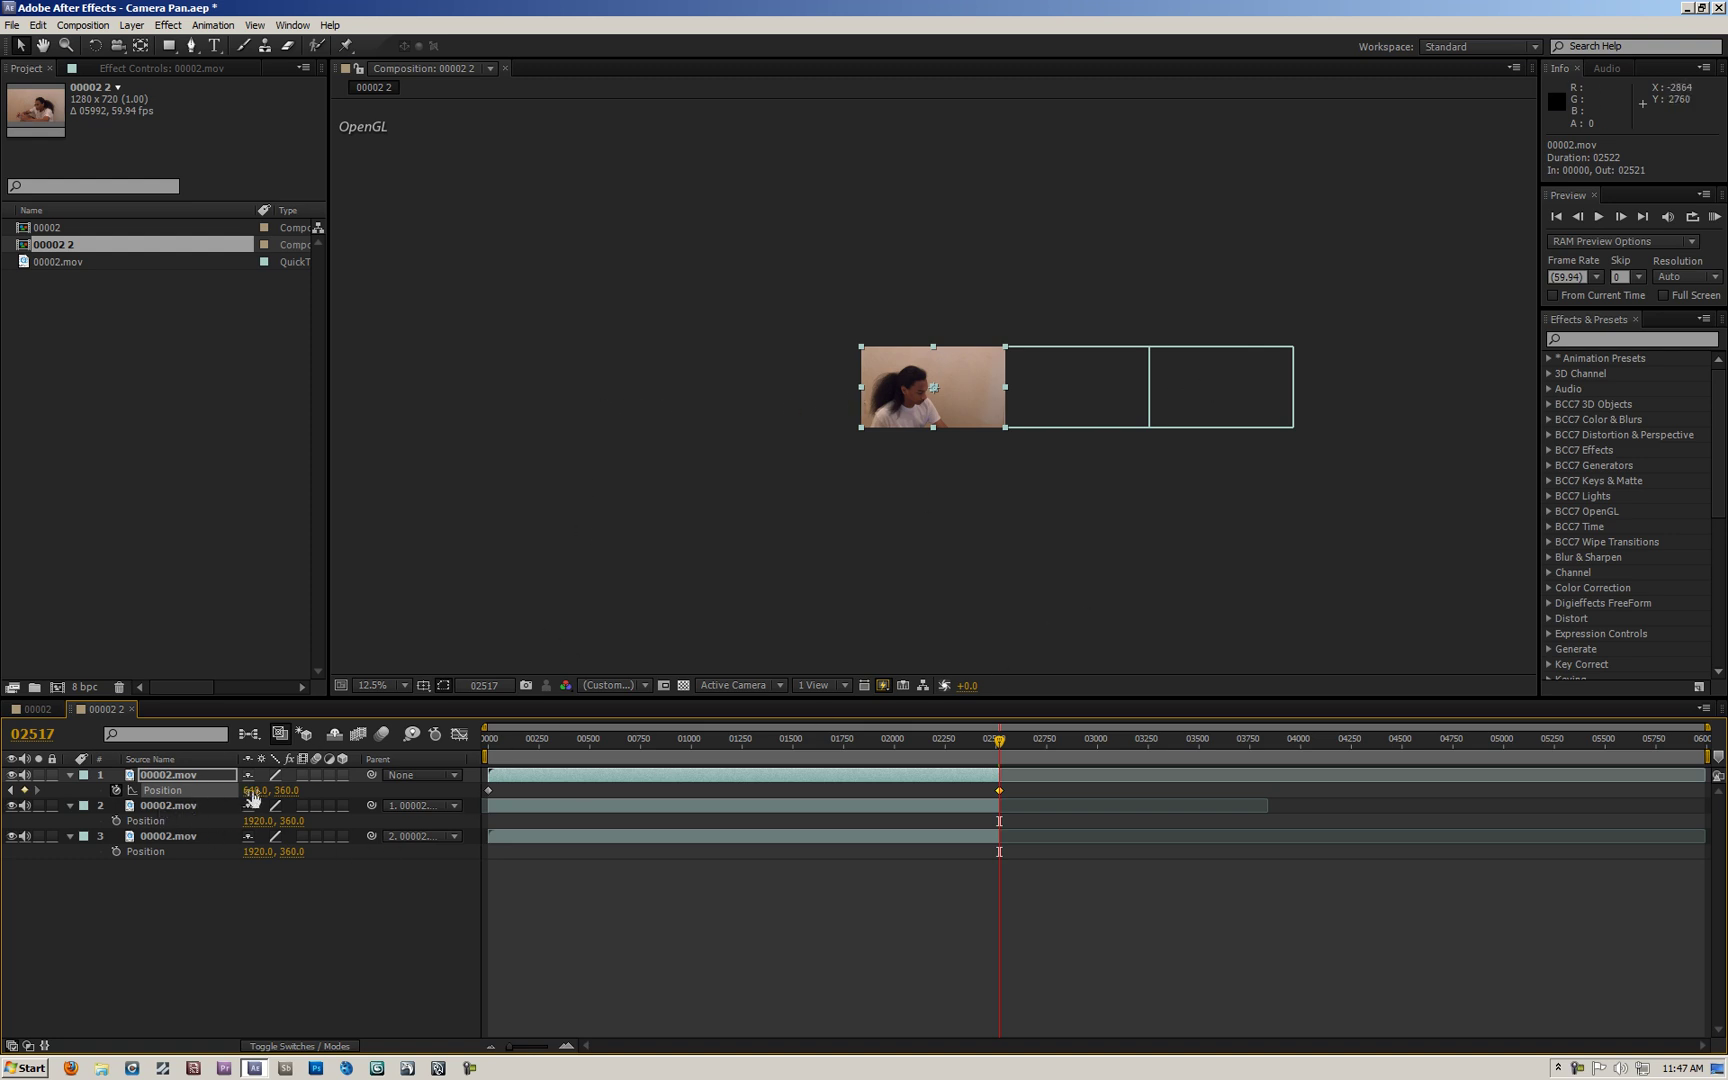
left_click(255, 790)
type("-")
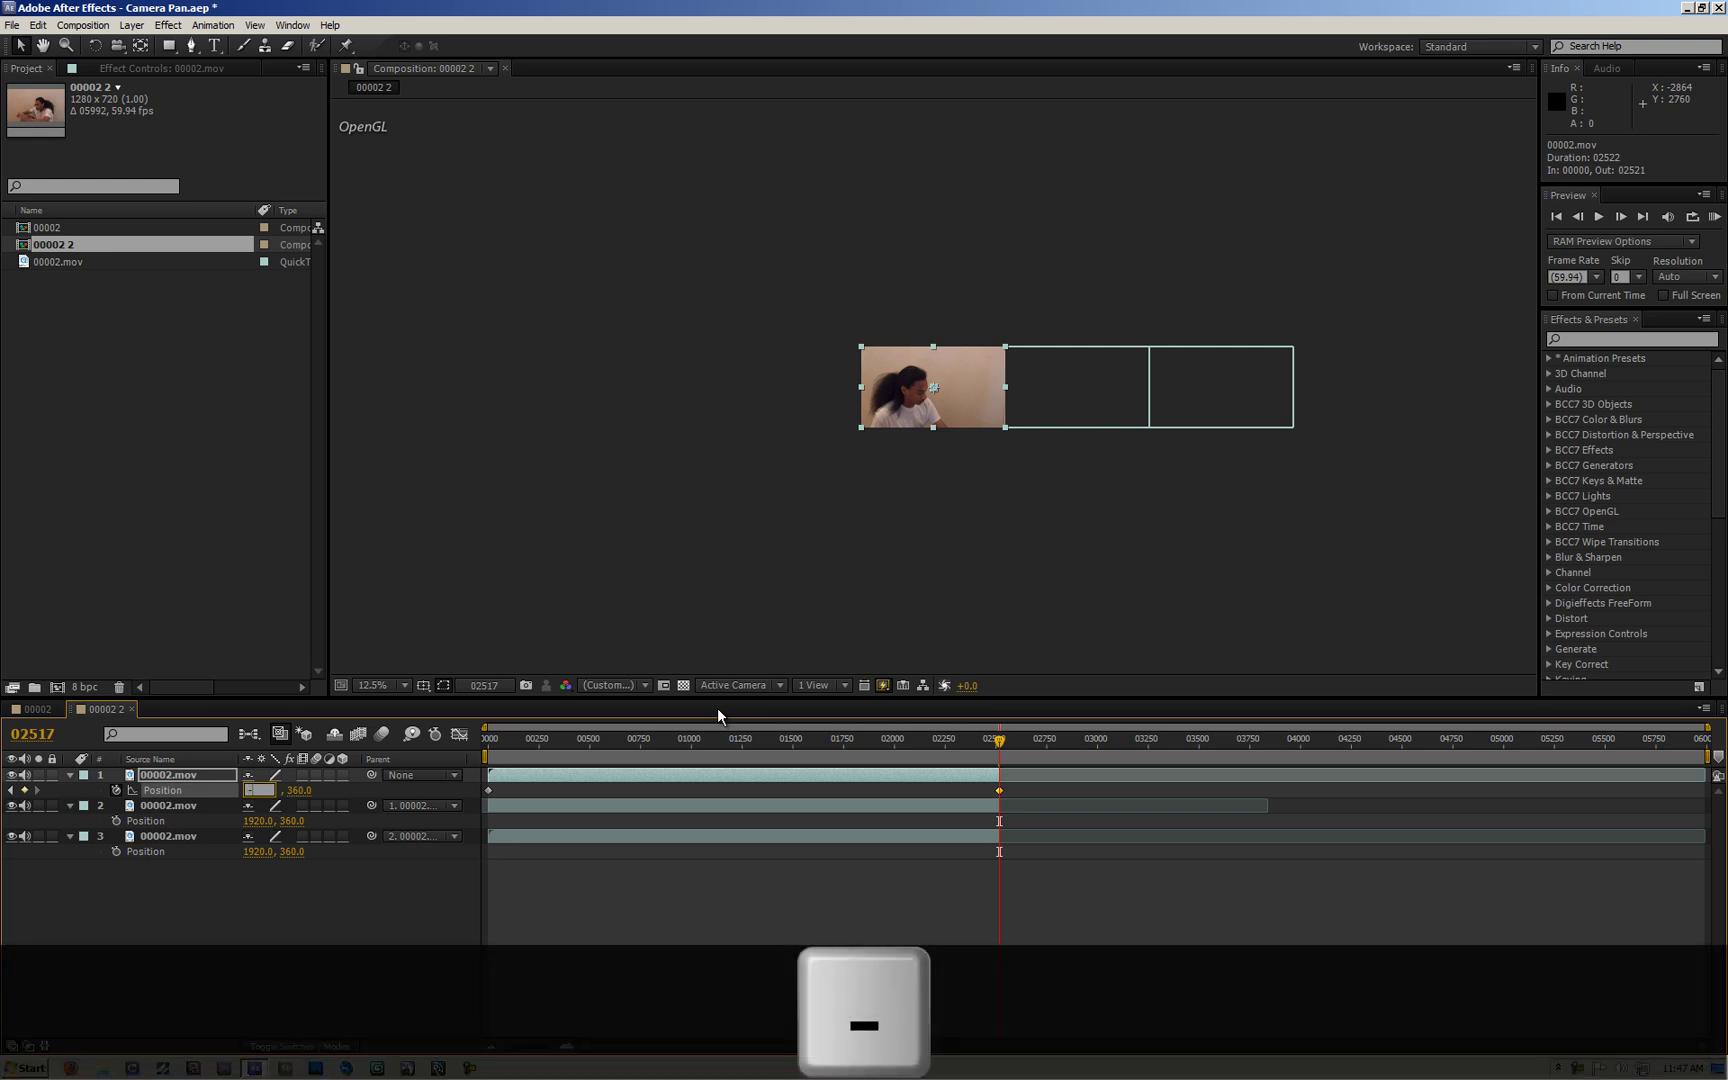
type("1920")
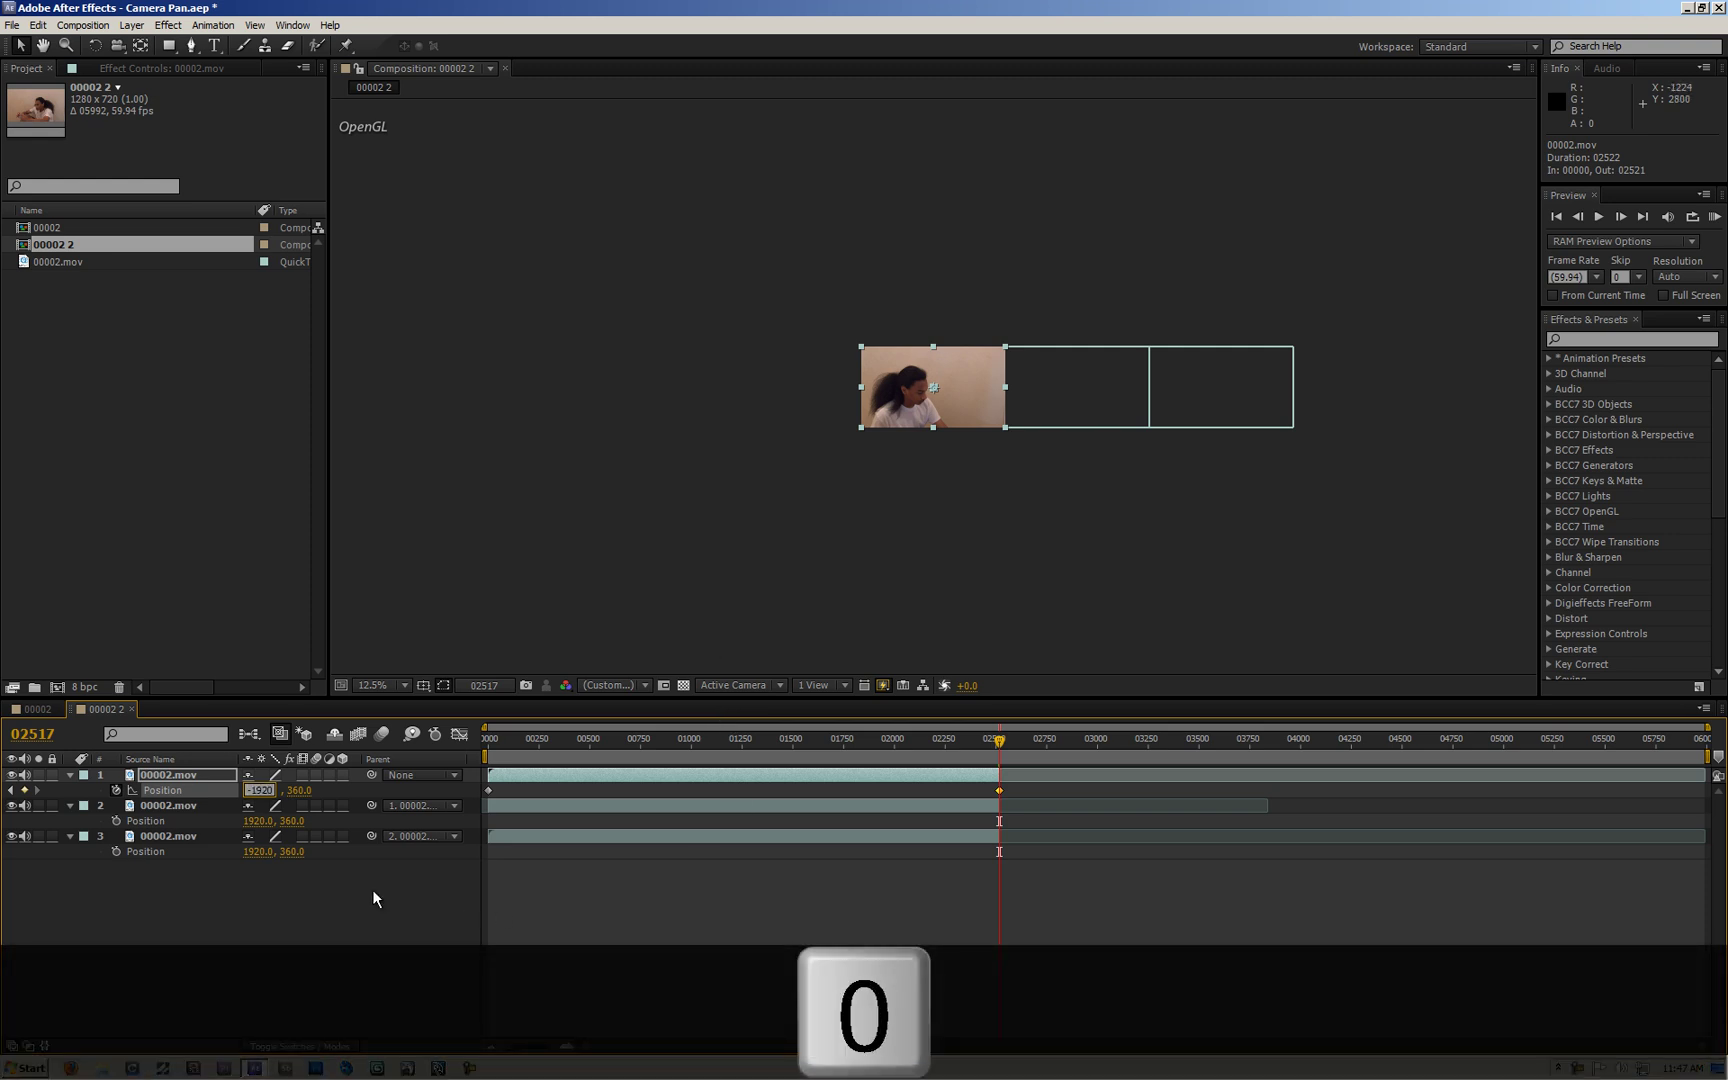
left_click(358, 894)
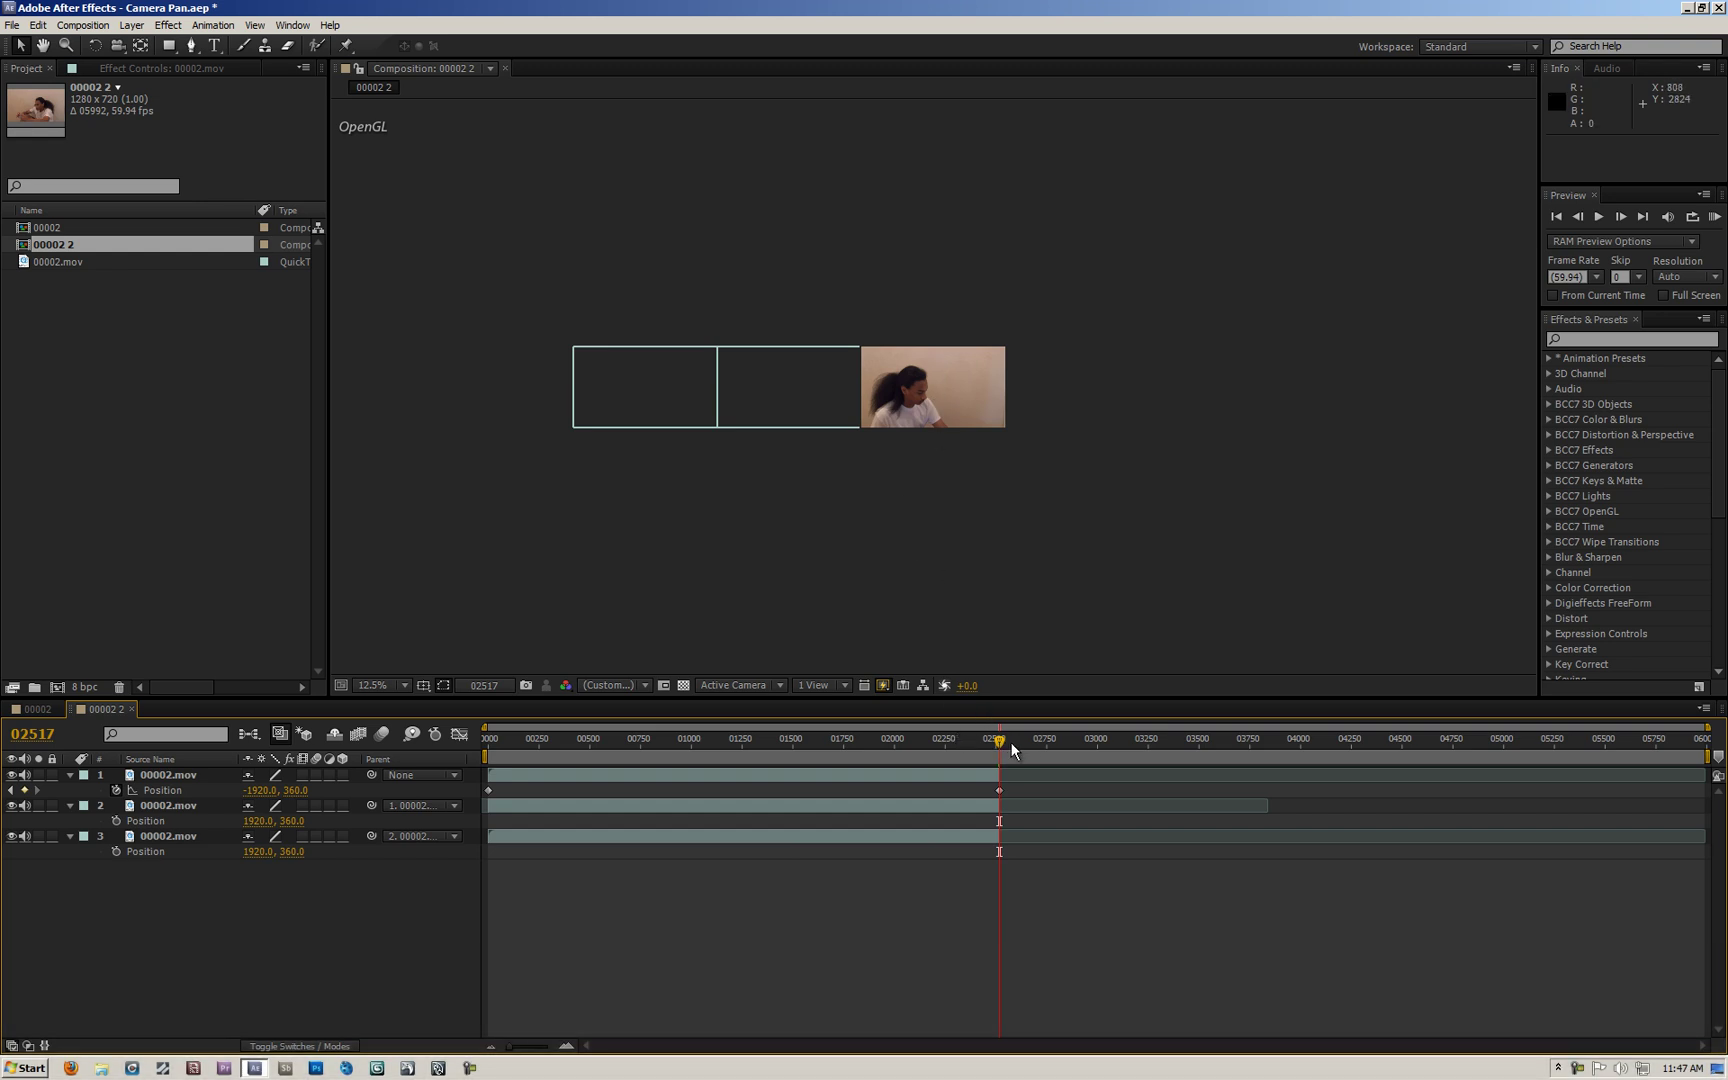
left_click_drag(999, 750, 746, 788)
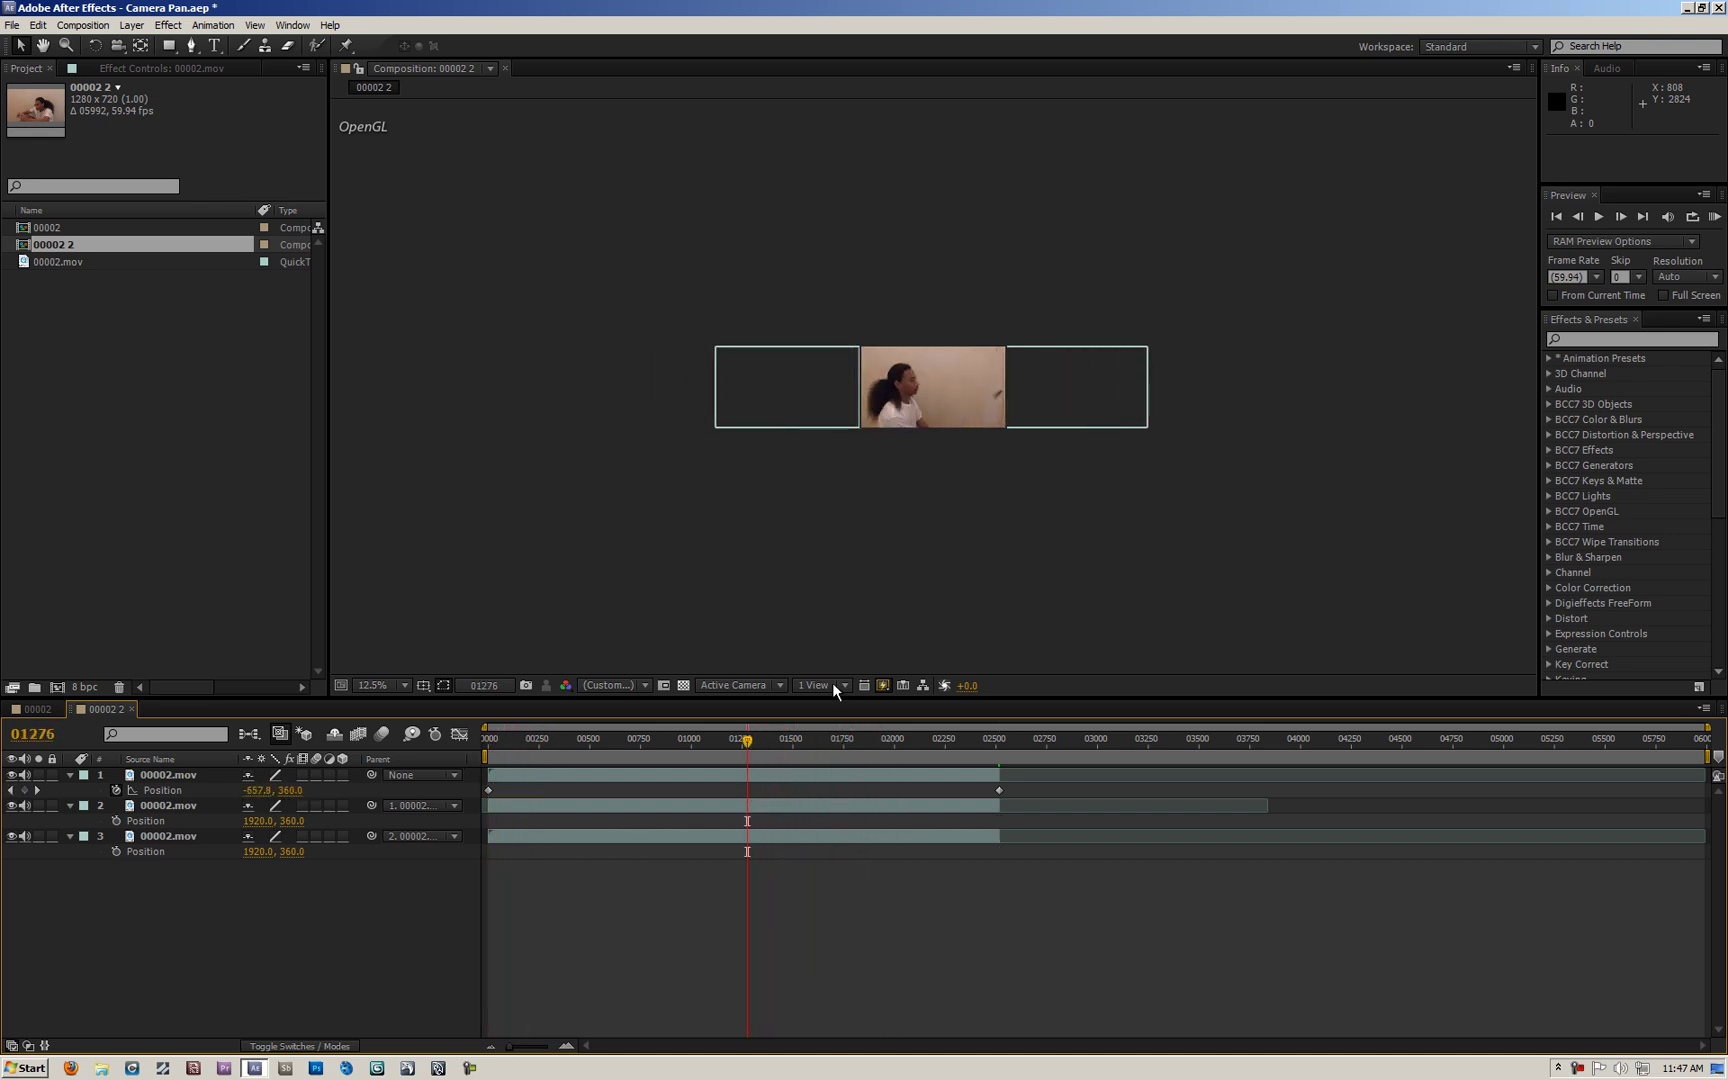
scroll(1011, 488, "up", 4)
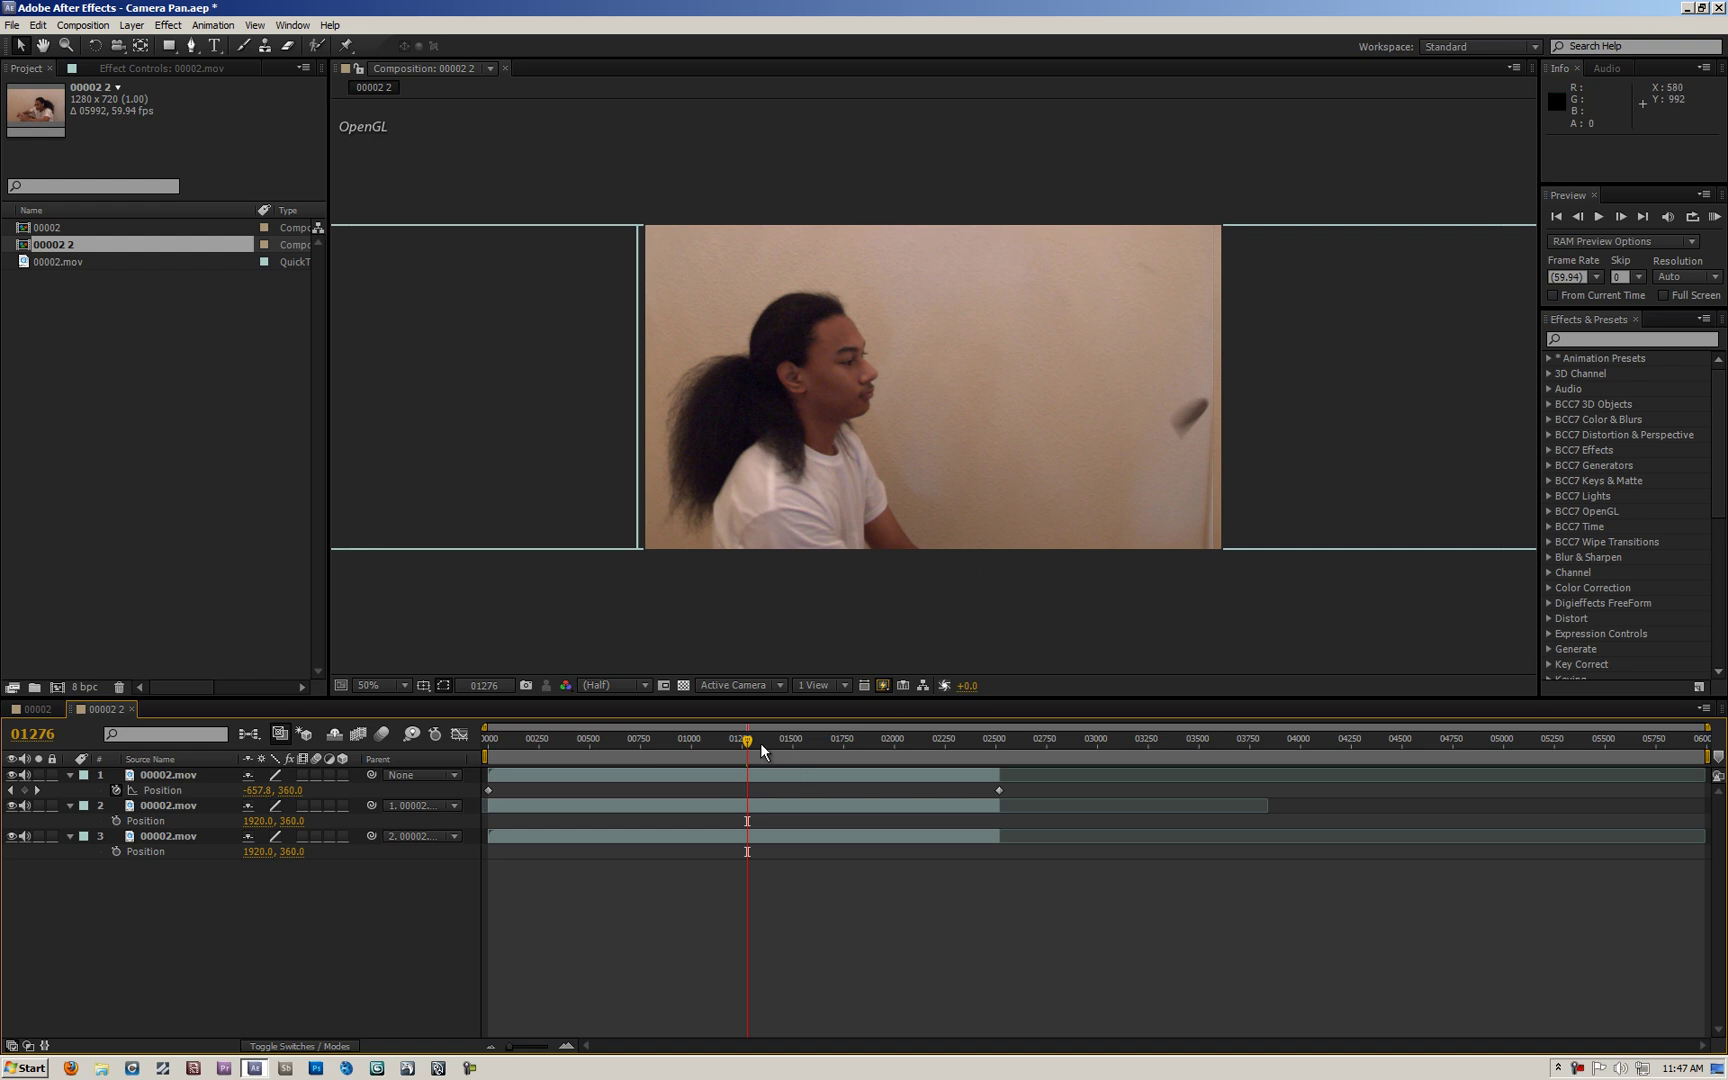
mouse_move(753, 742)
left_mouse_down()
mouse_move(612, 756)
mouse_move(743, 768)
left_mouse_up()
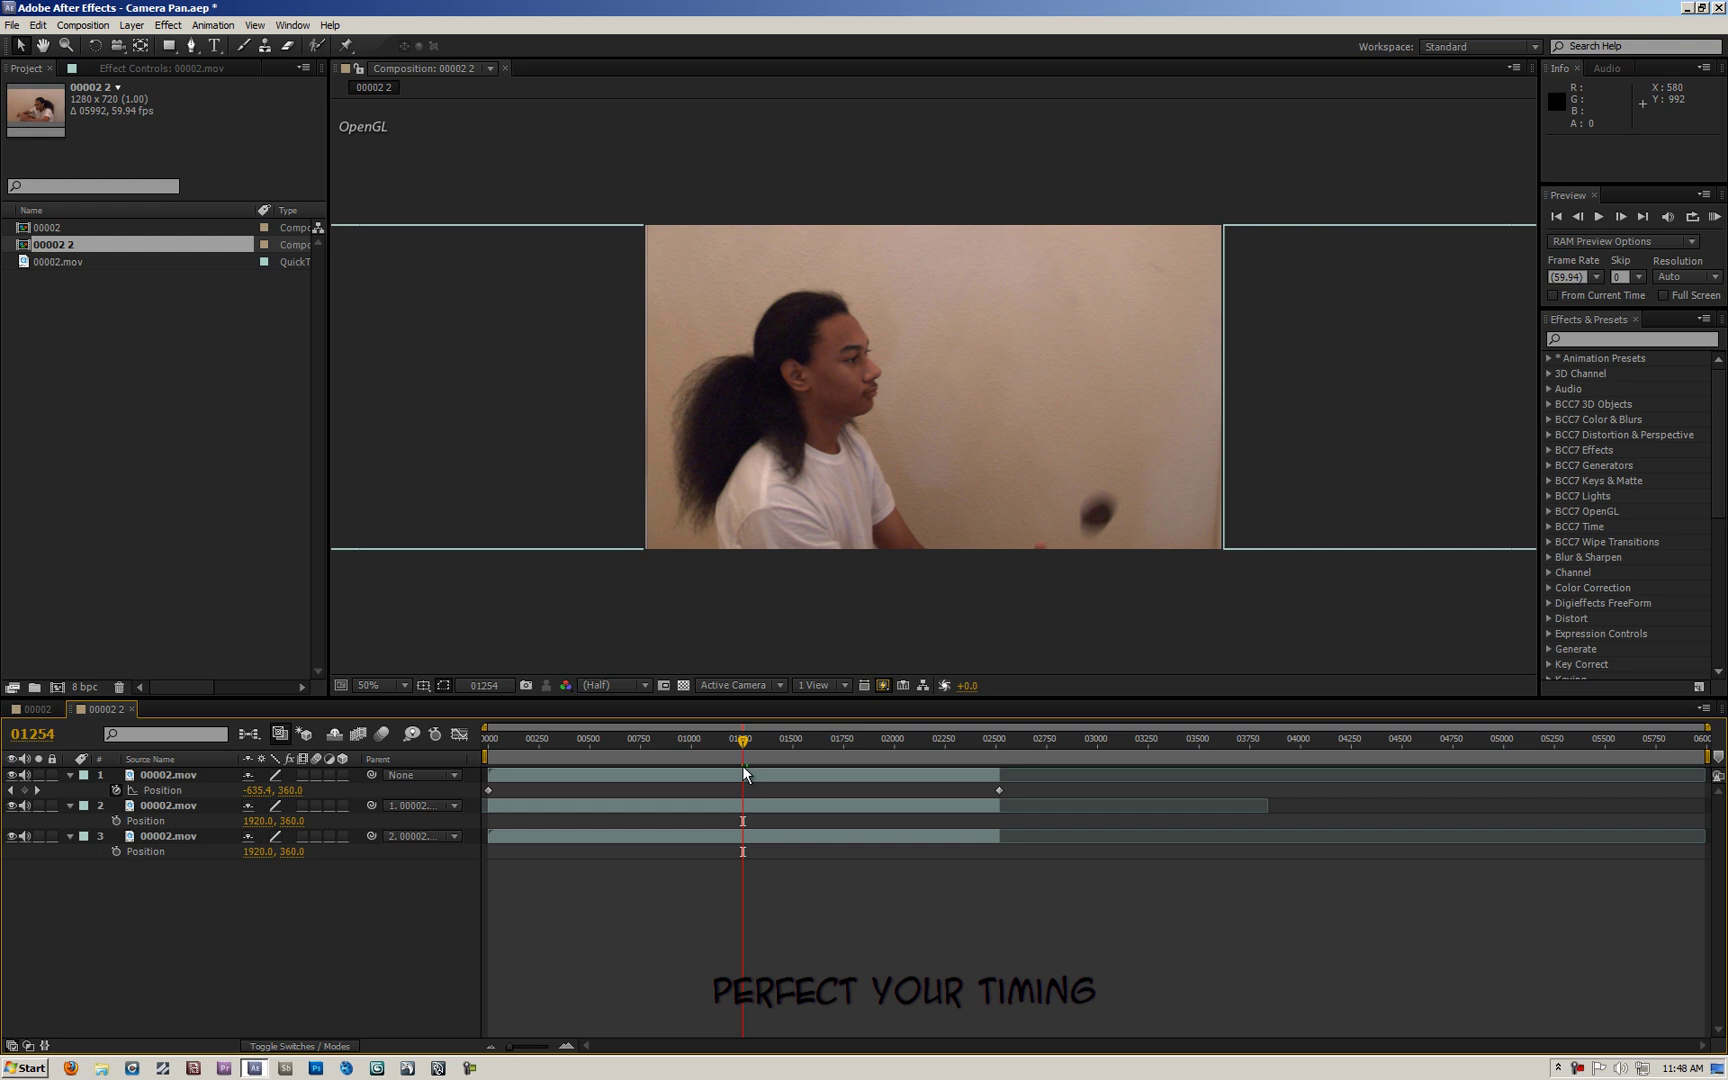
left_click_drag(741, 748, 482, 775)
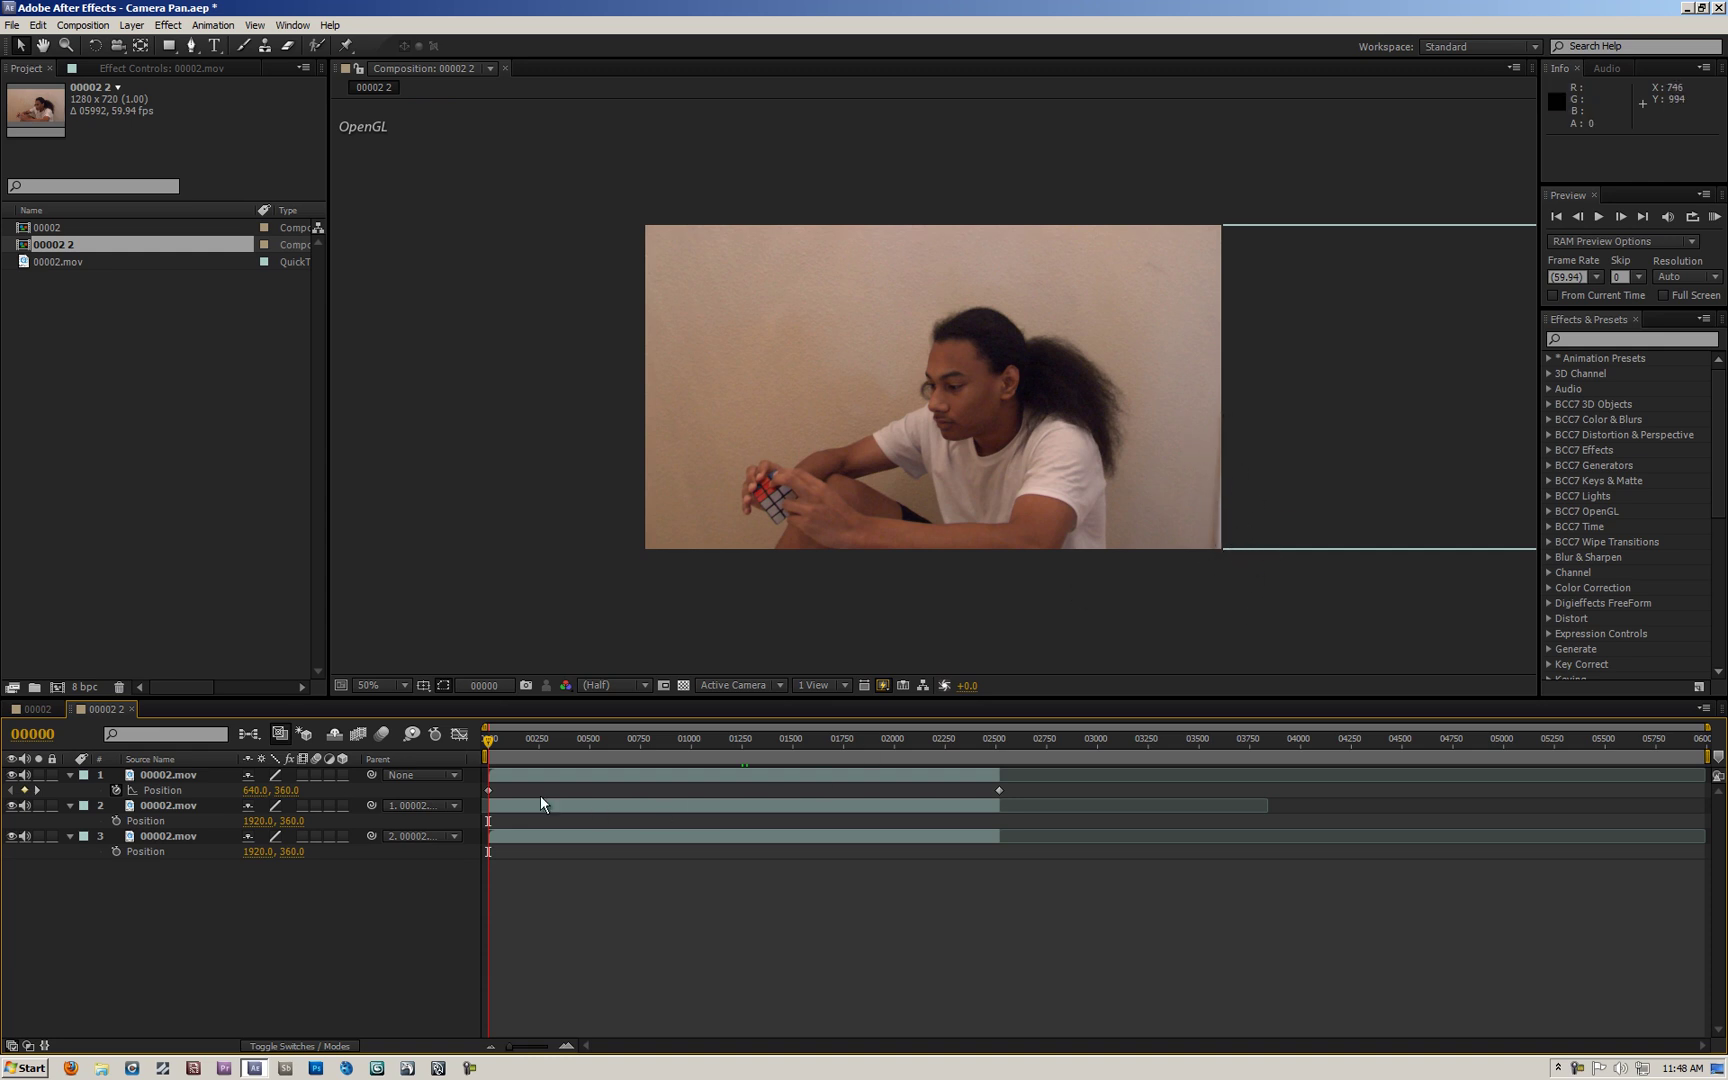
left_click_drag(494, 741, 538, 741)
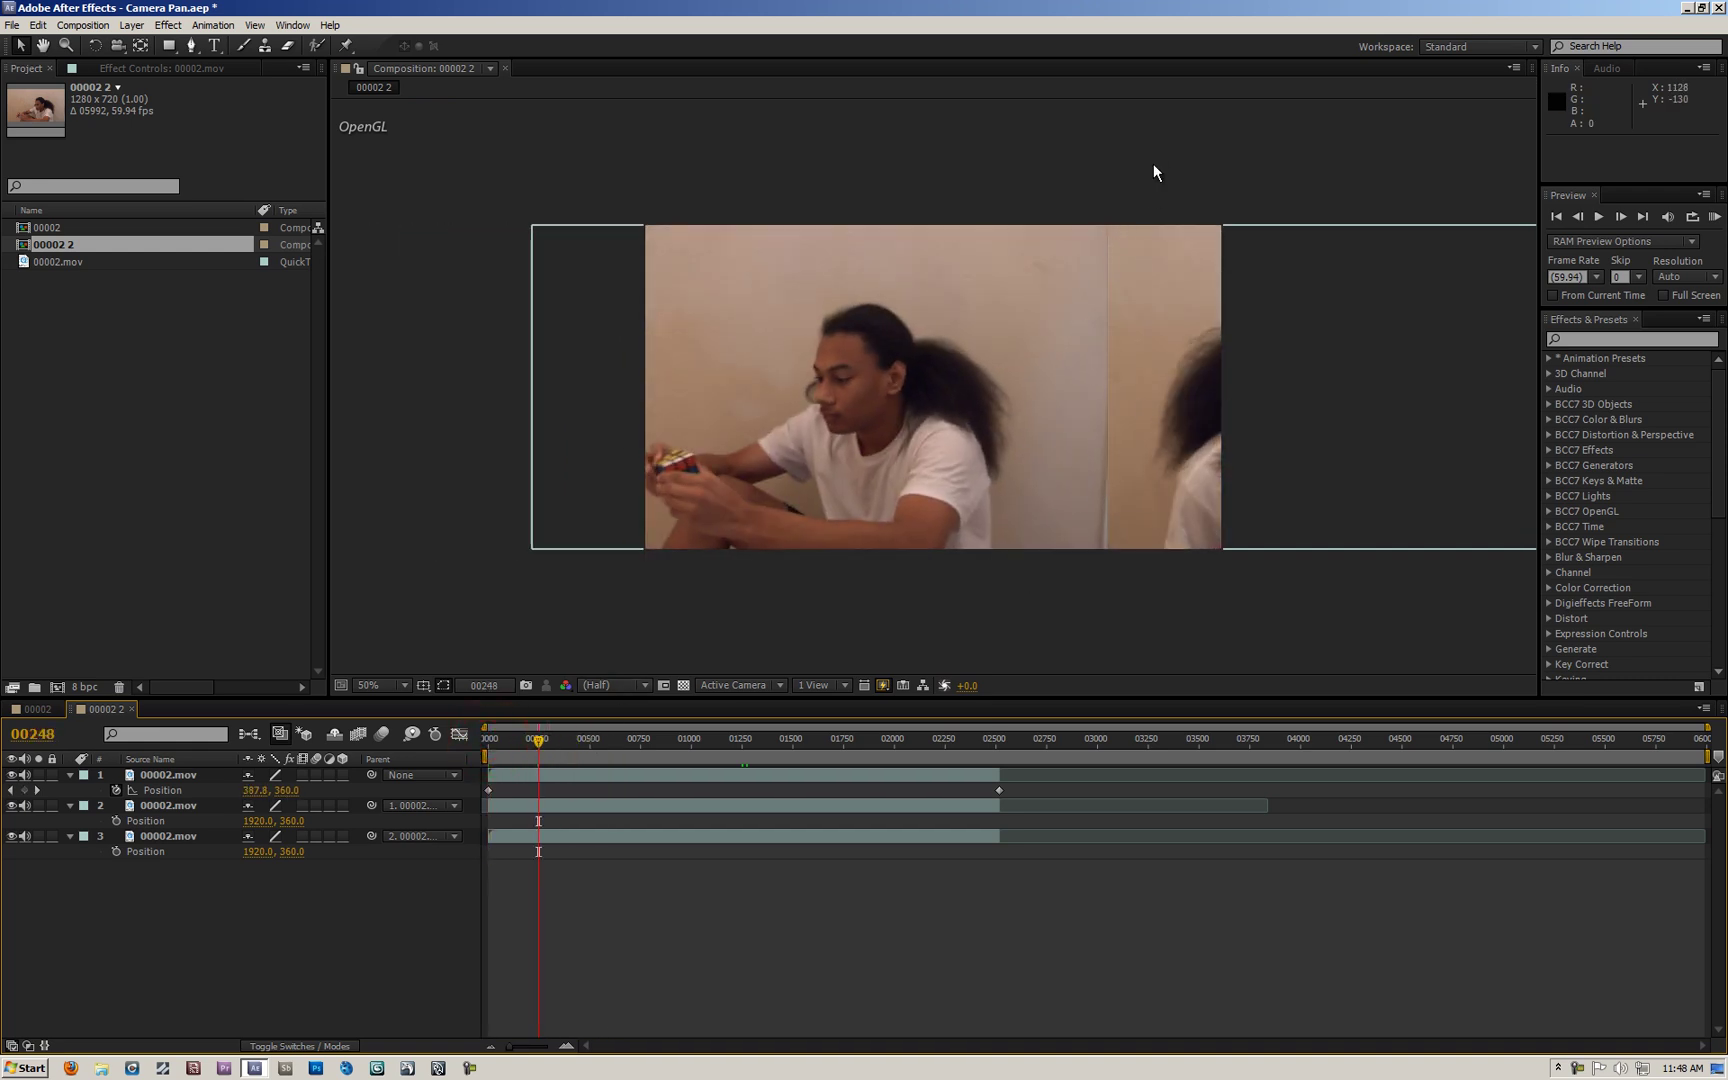
left_click_drag(532, 745, 567, 747)
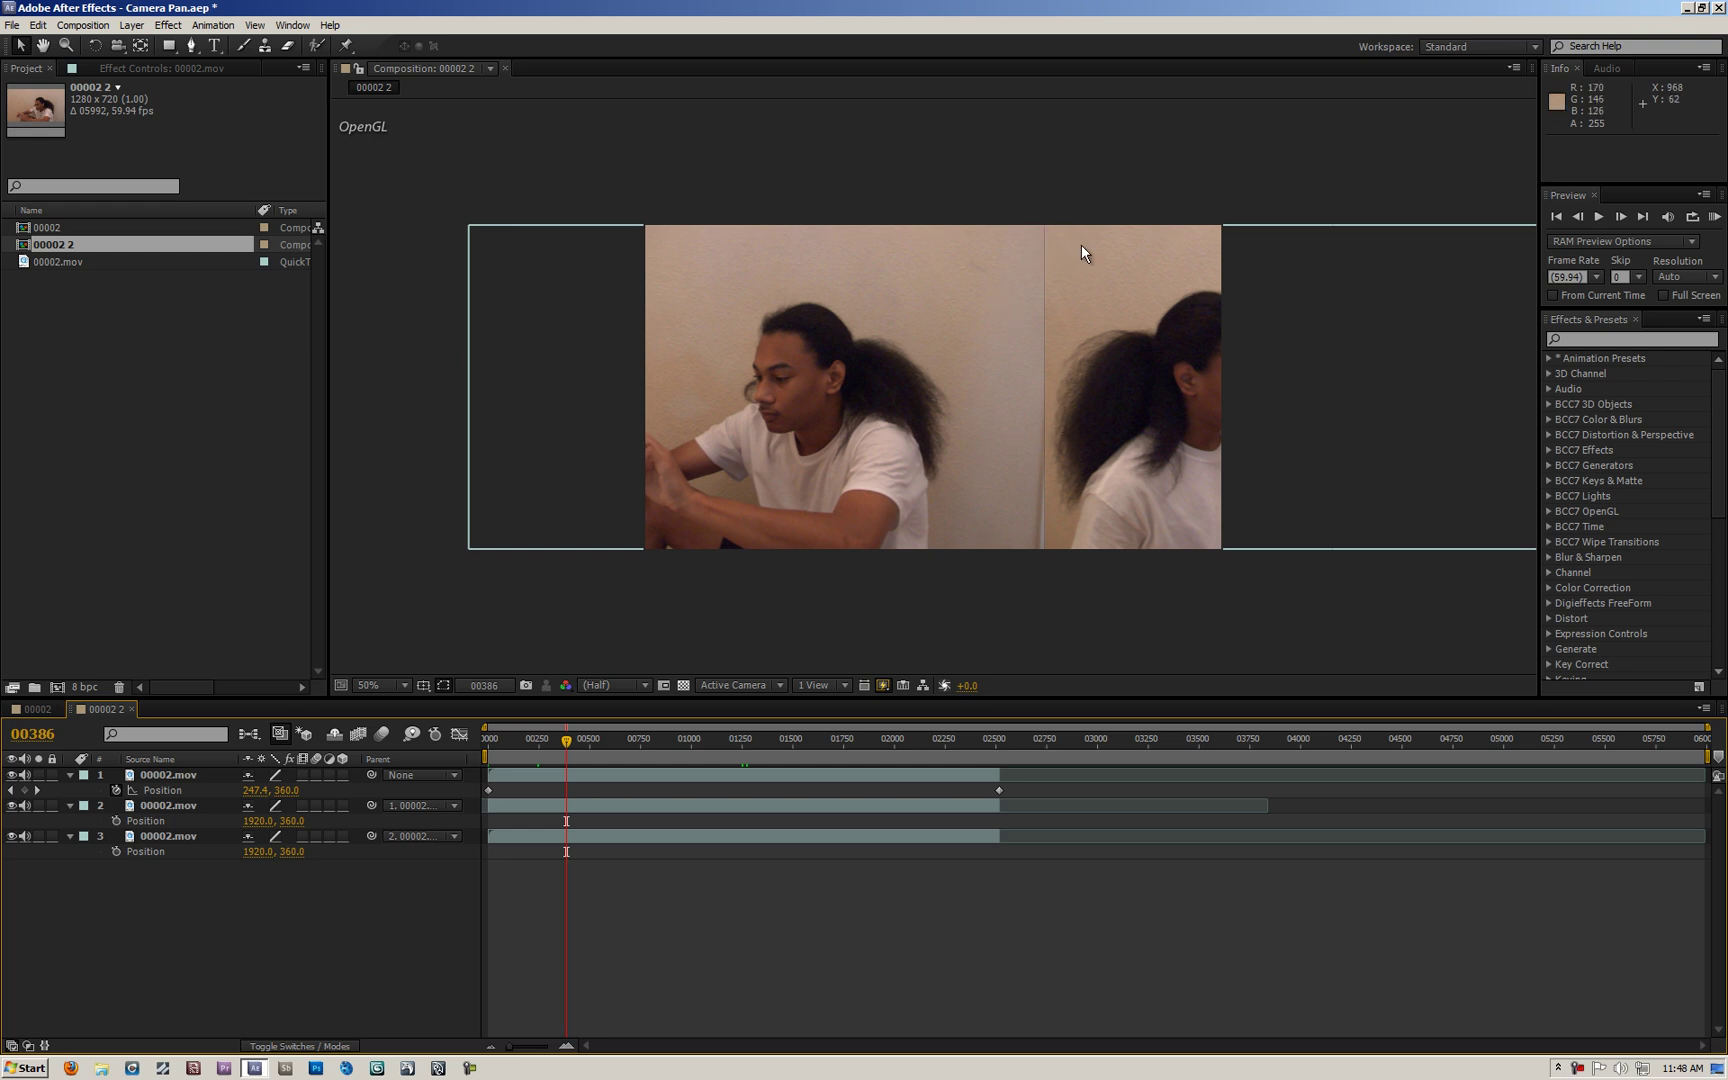
left_click_drag(576, 741, 630, 741)
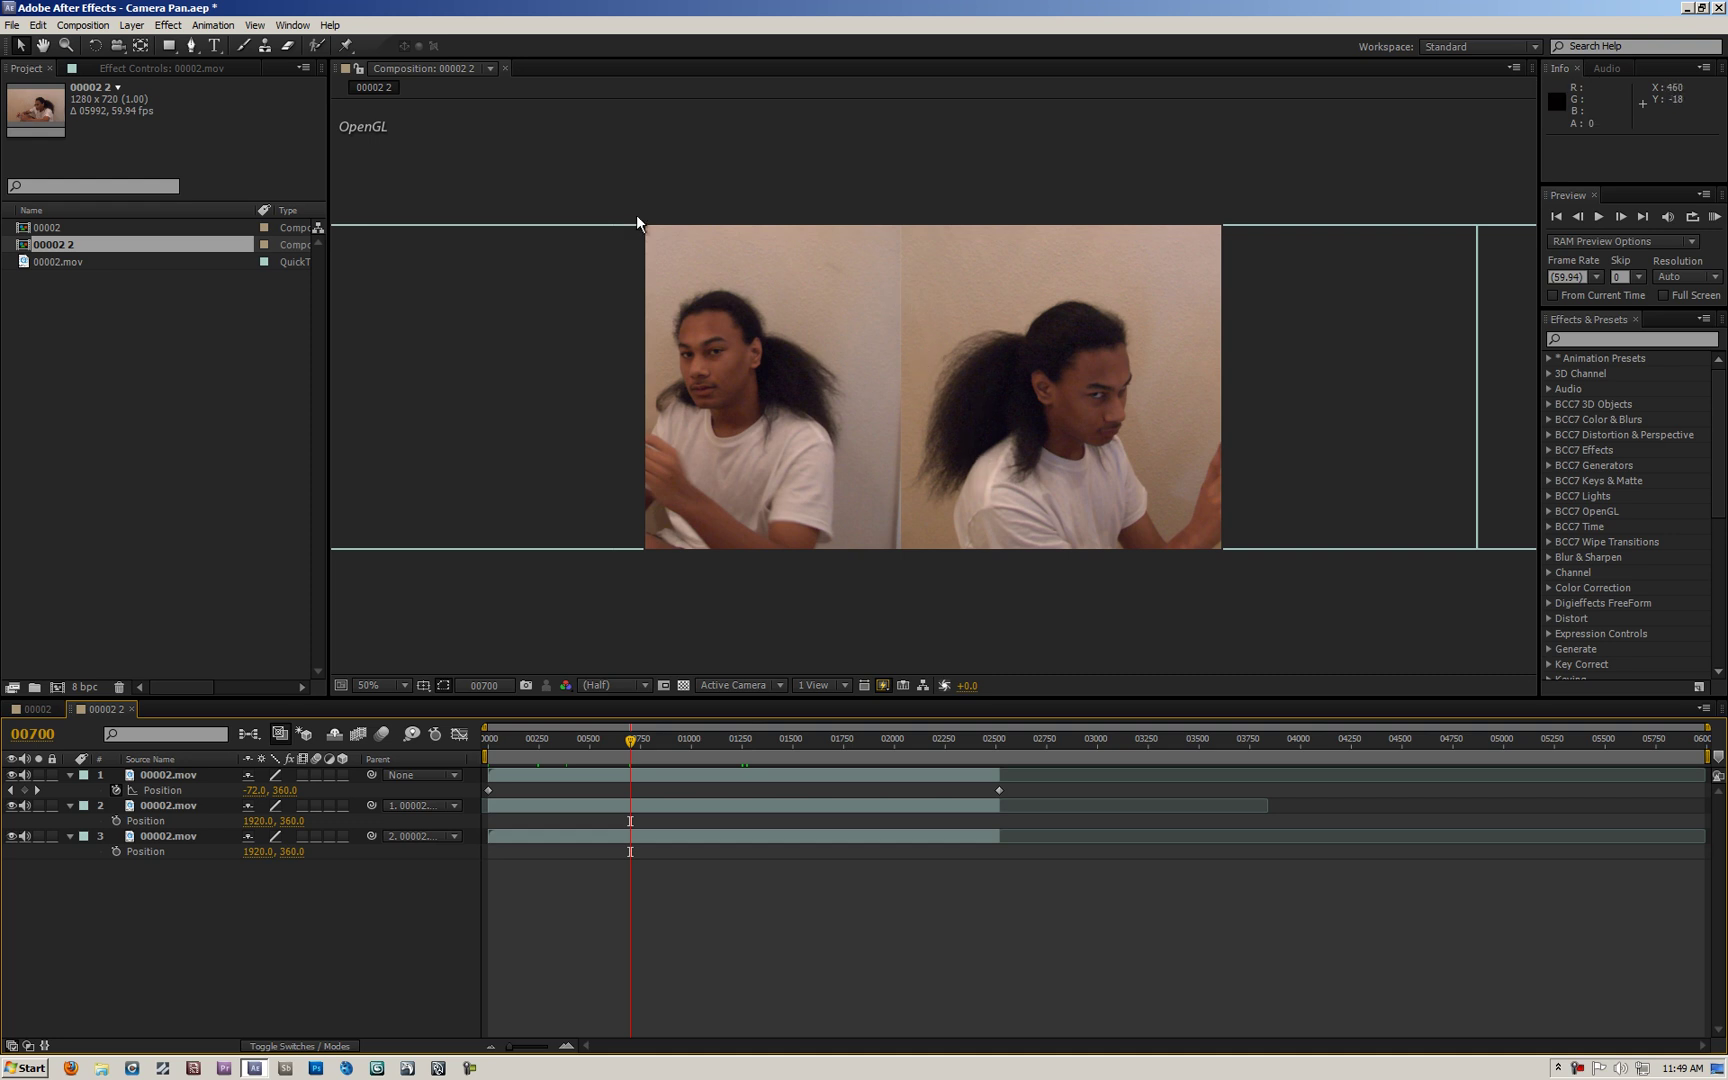
Step: Apply a Levels effect to the top 00002.mov clip layer
left_click(143, 778)
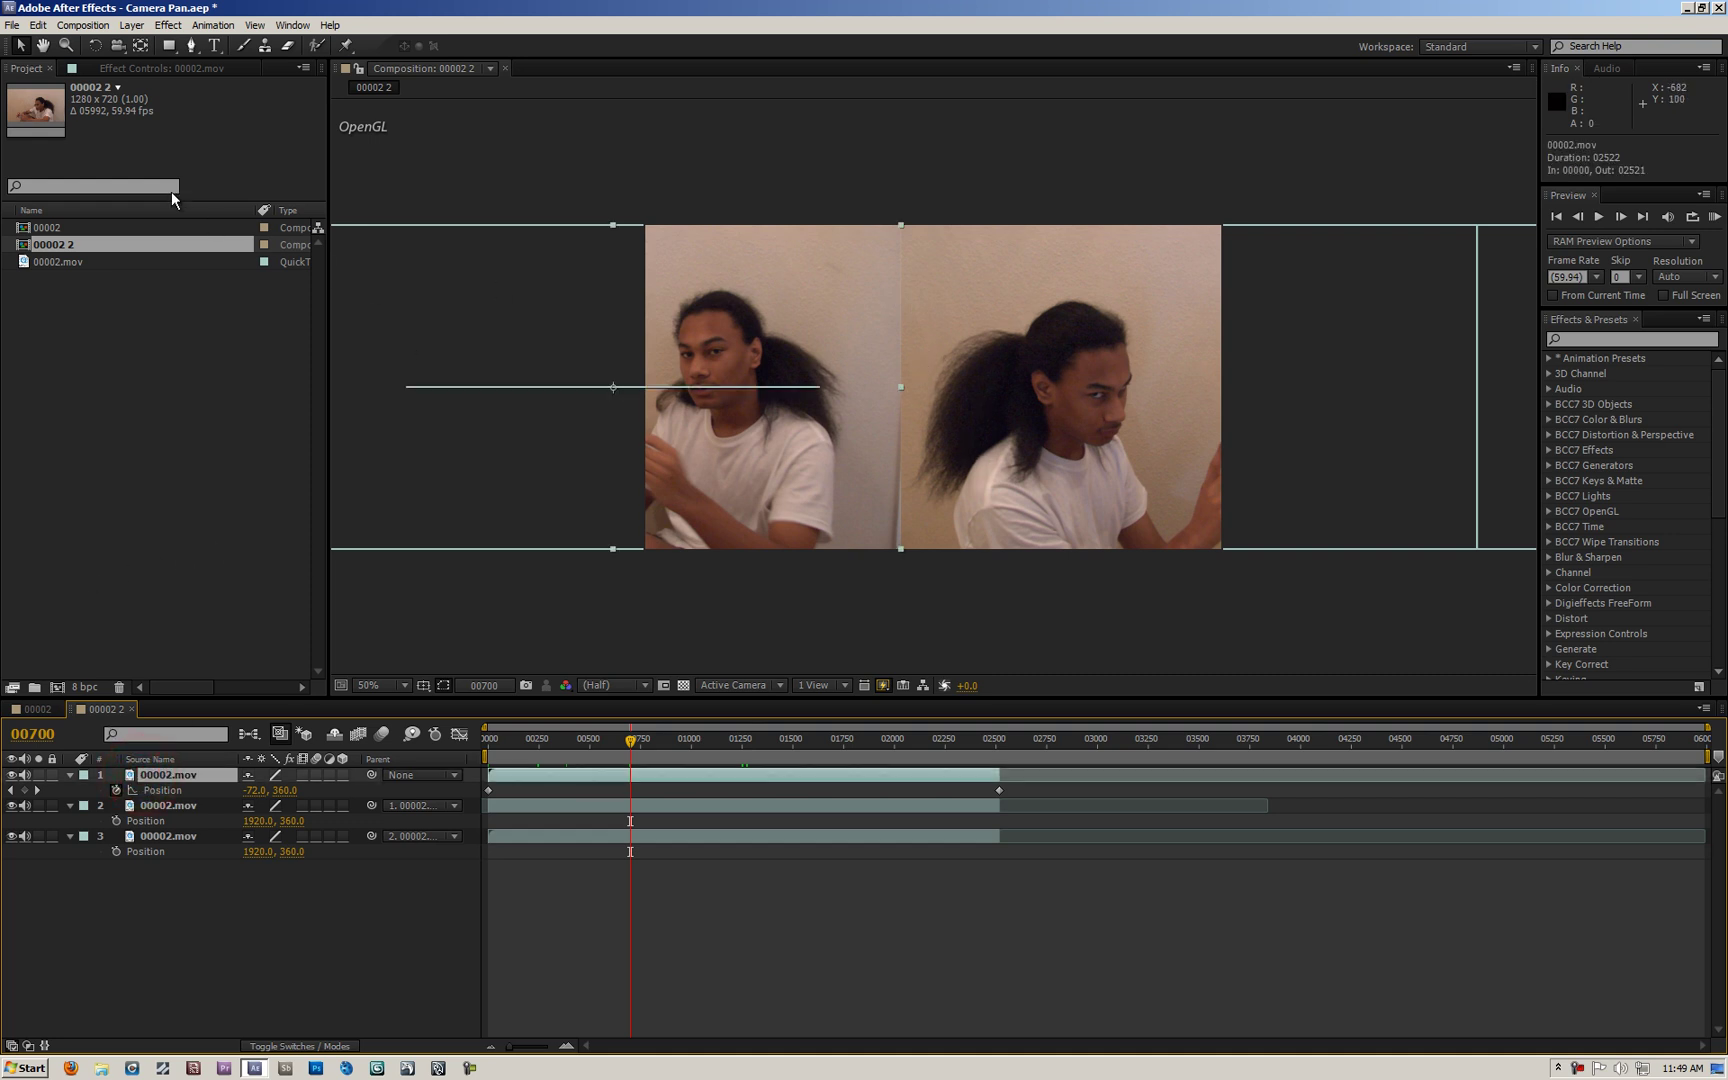
left_click(168, 25)
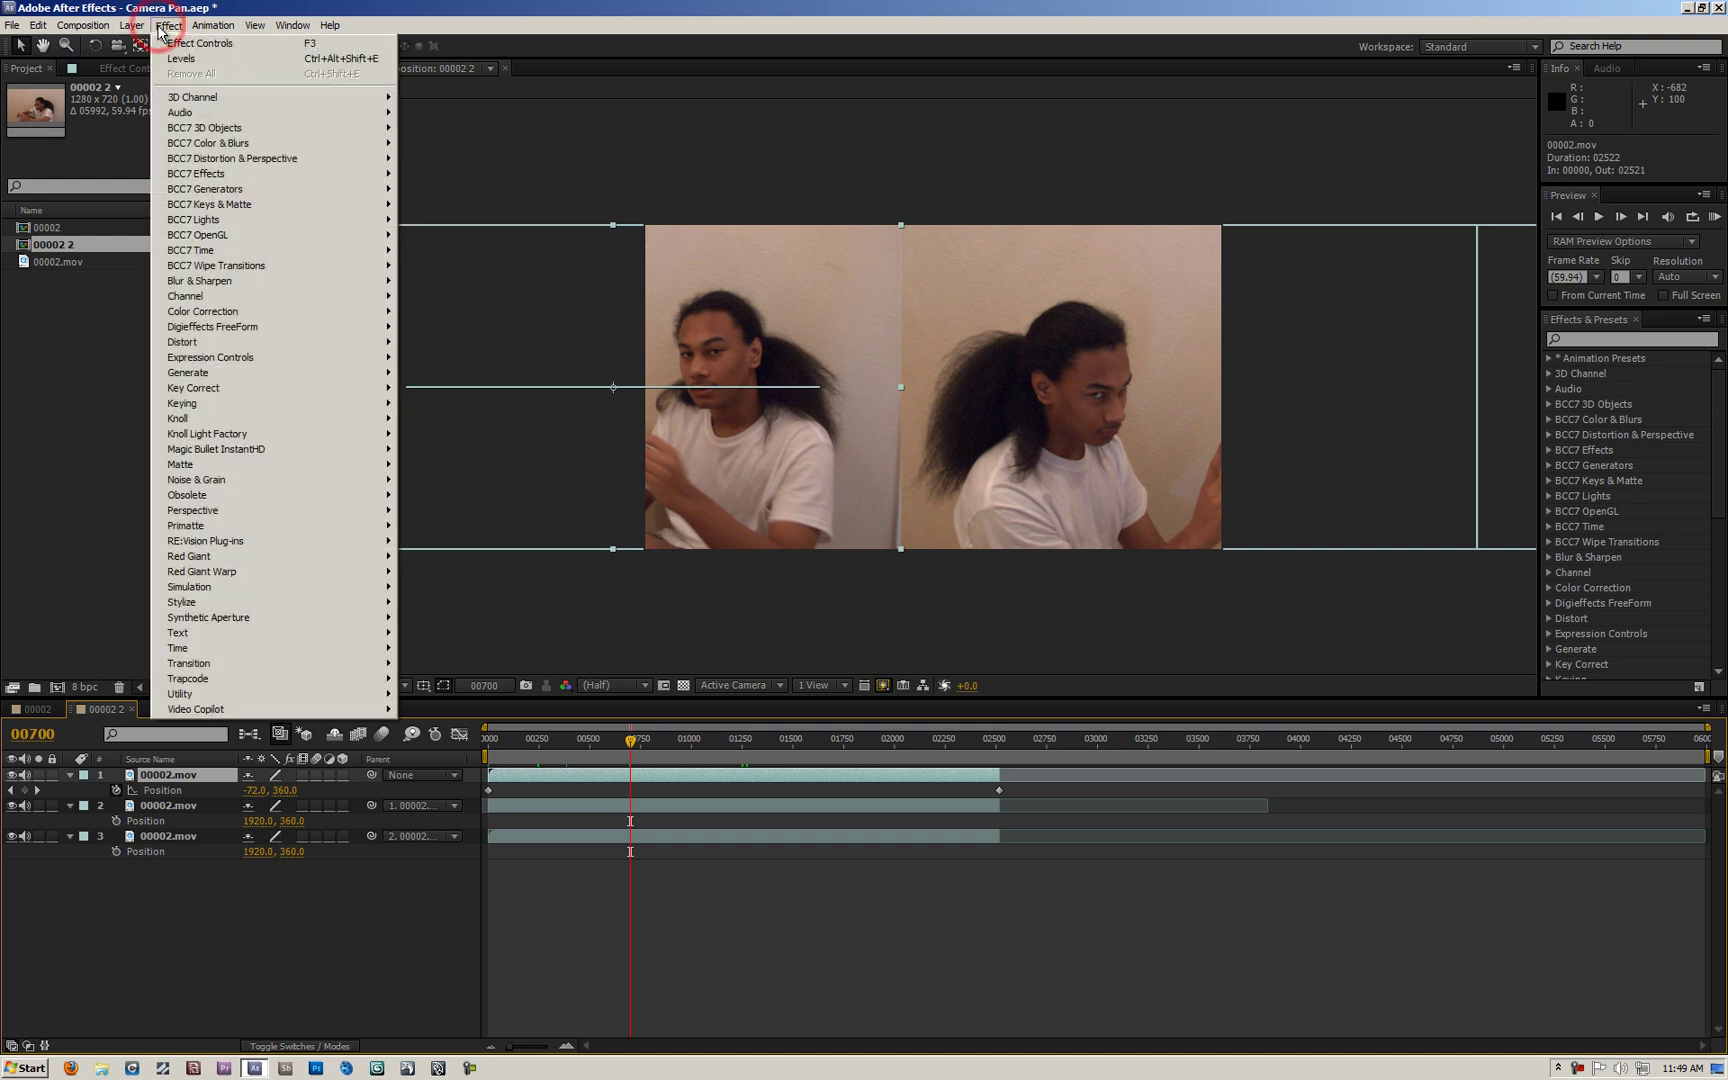
mouse_move(252, 314)
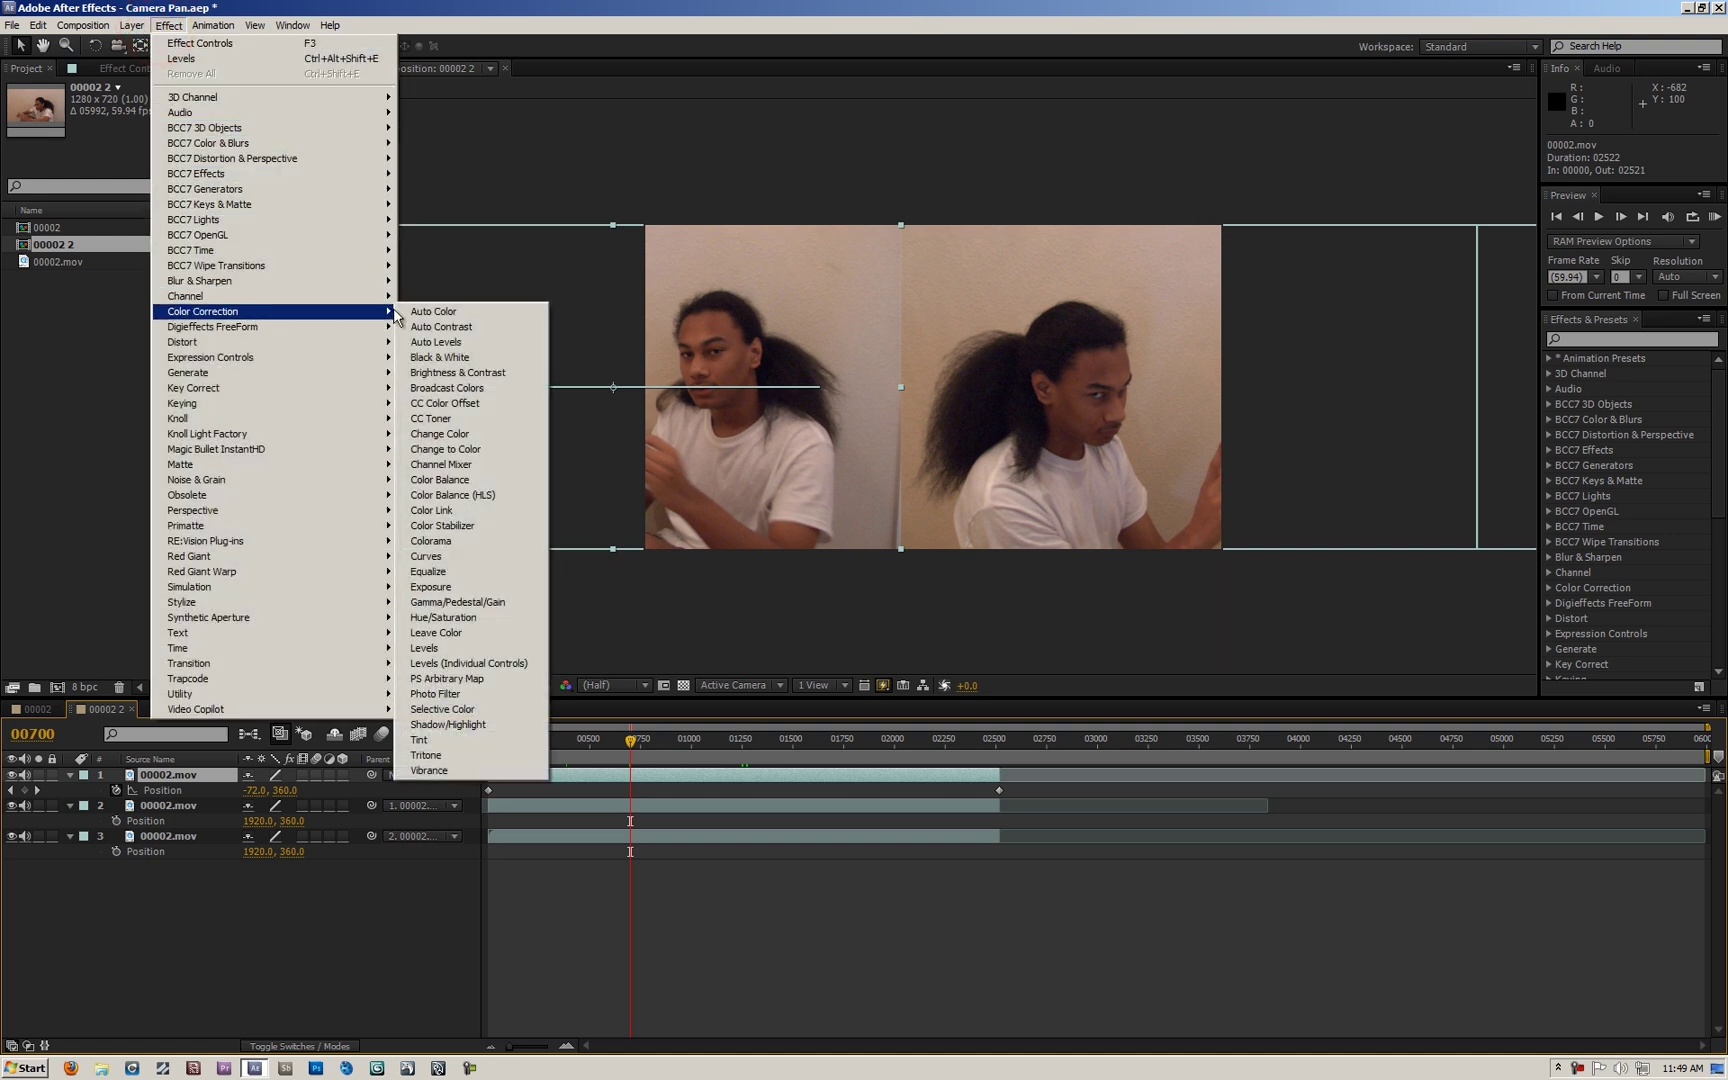
left_click(479, 648)
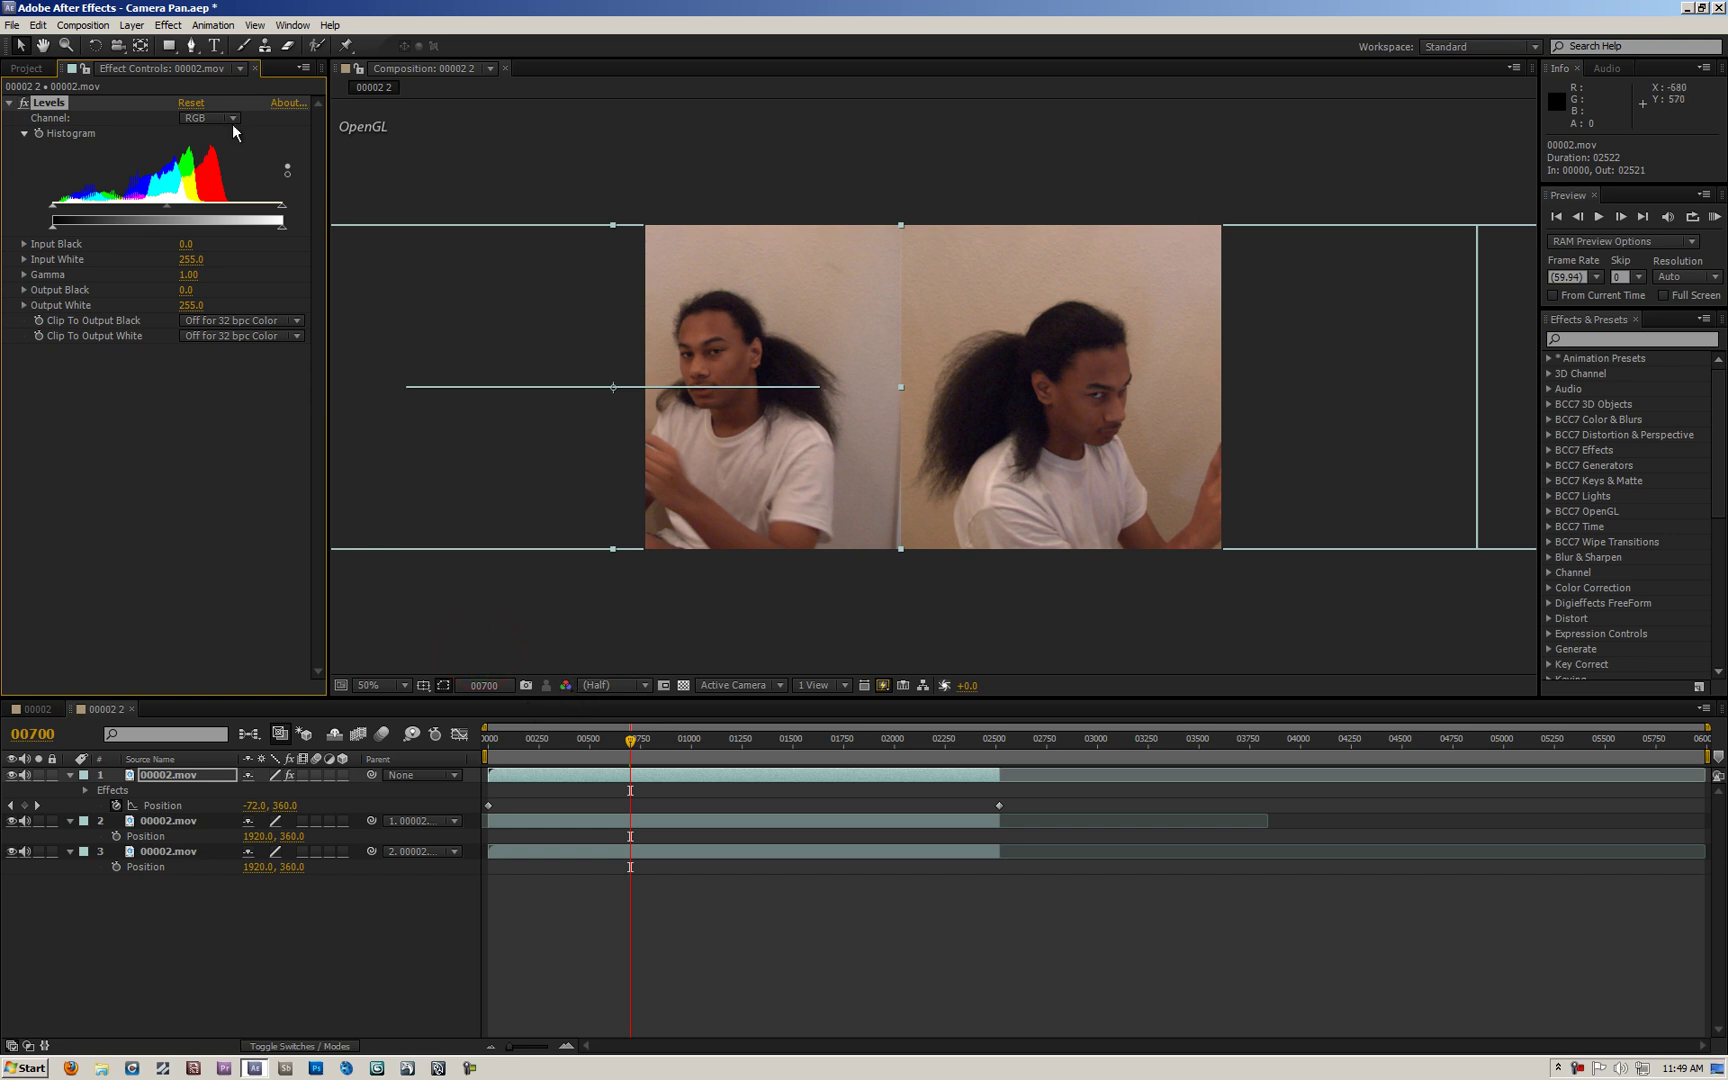
Step: With the red channel viewed alone, raise red output black and lower red output white in Levels
left_click(231, 119)
left_click(215, 136)
left_click(564, 686)
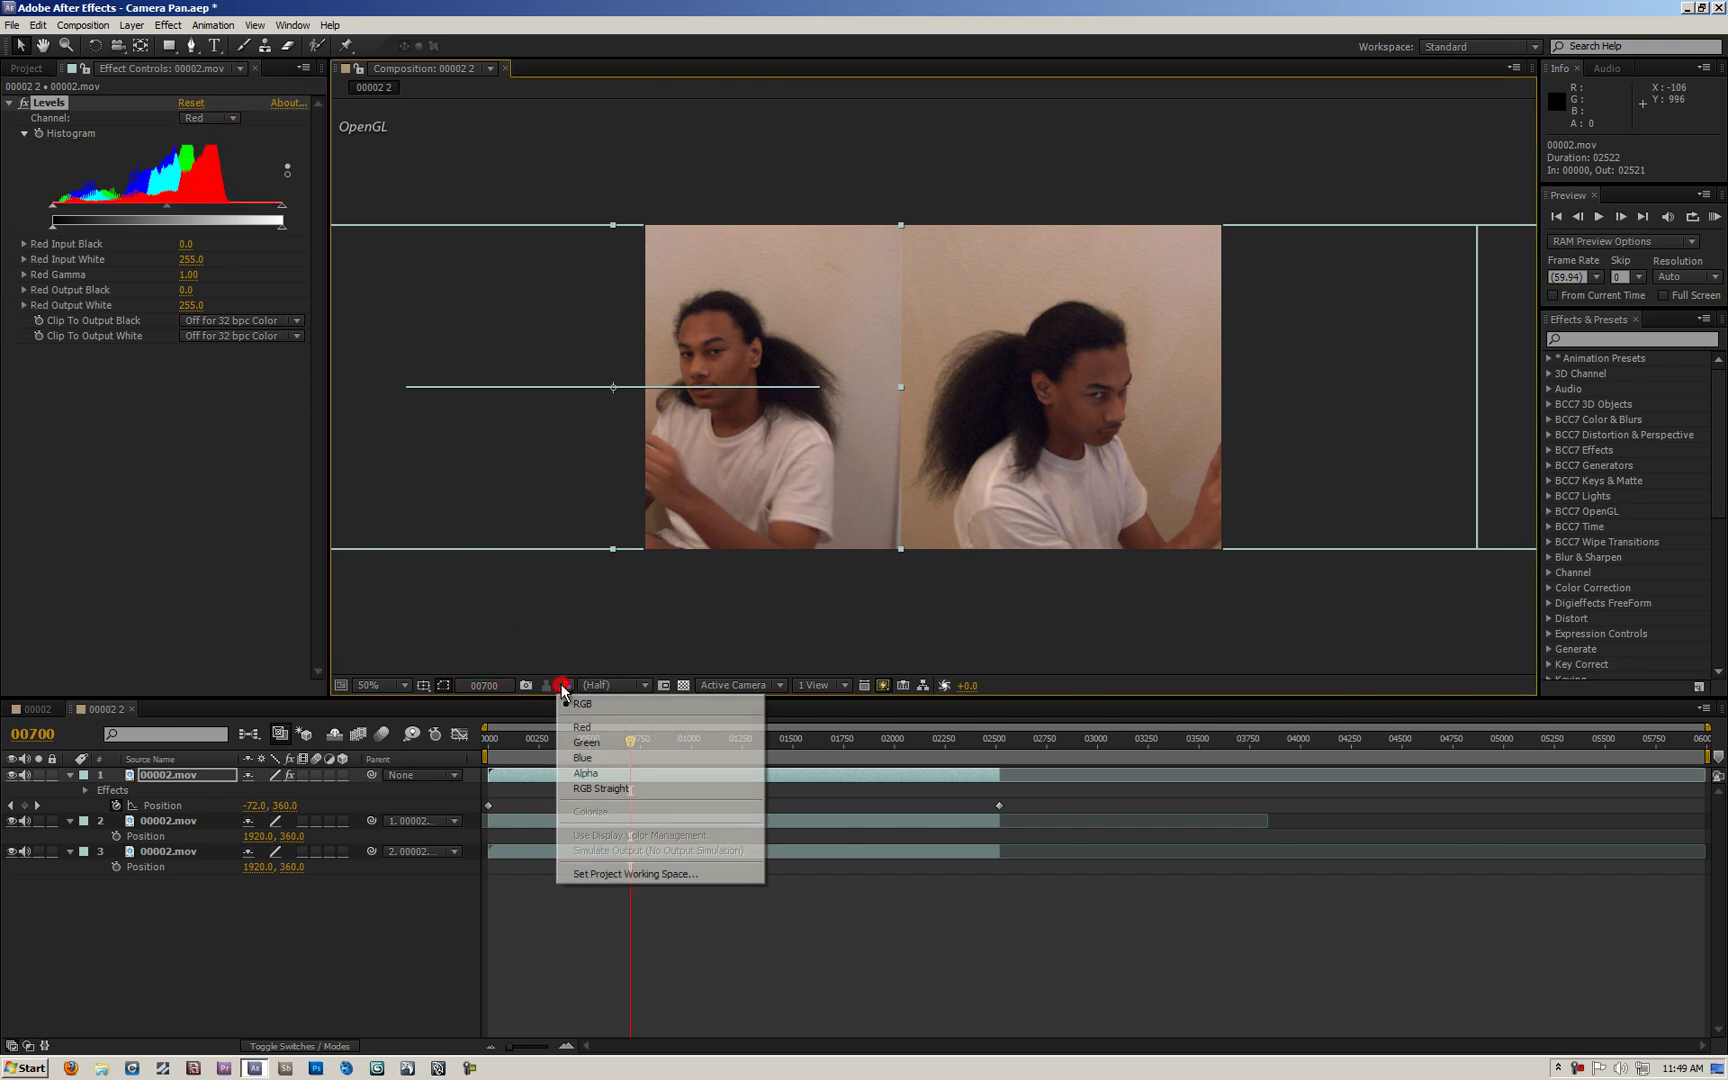
left_click(578, 727)
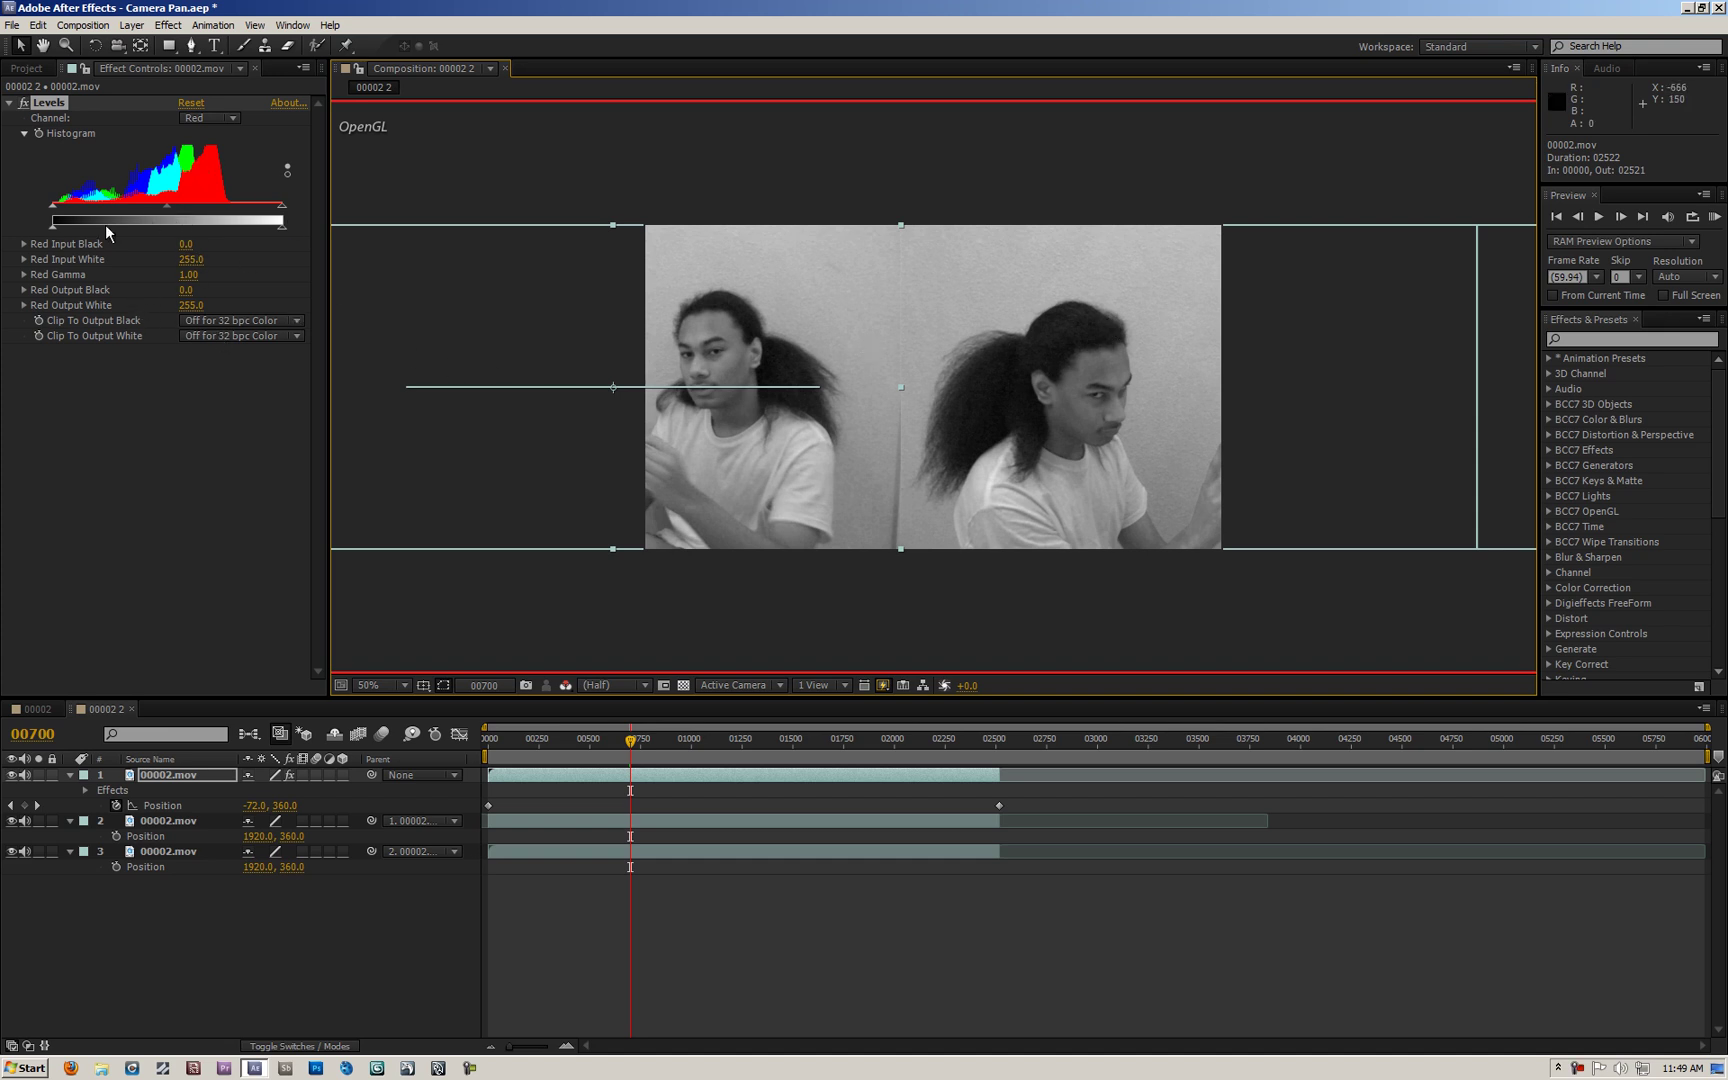
left_click_drag(47, 233, 53, 233)
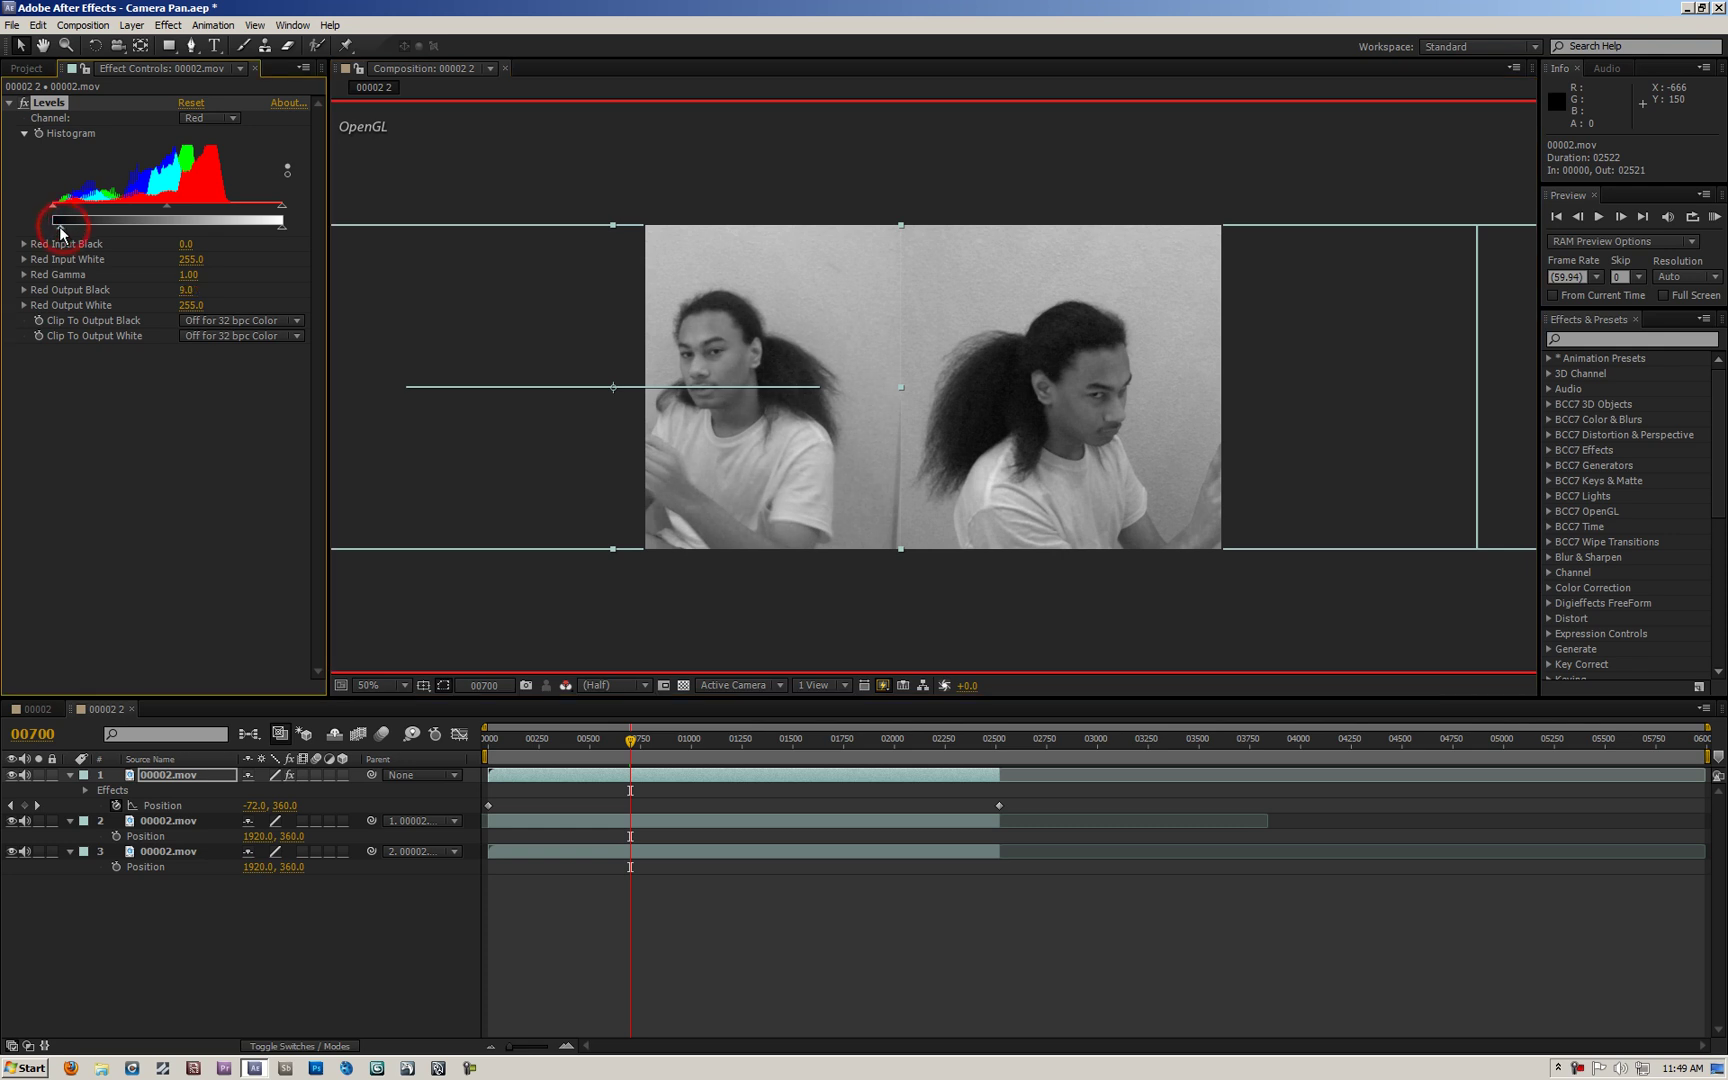
left_click_drag(282, 232, 270, 233)
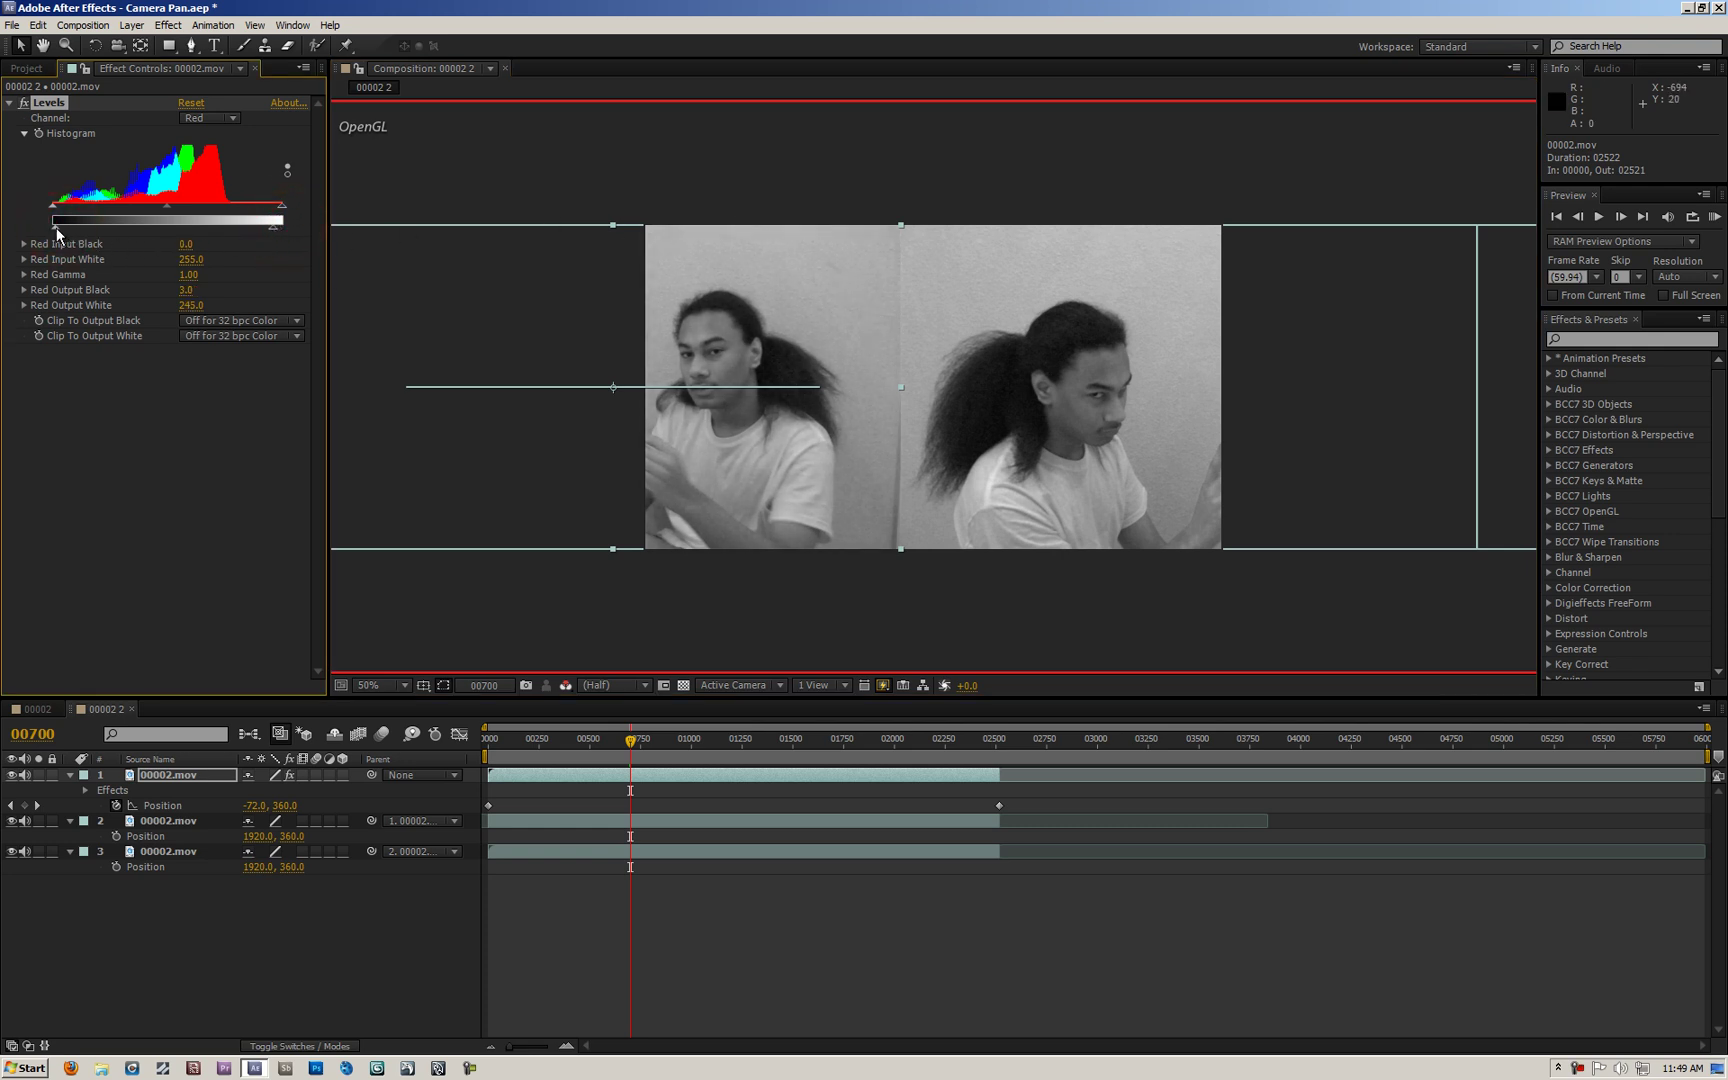
left_click_drag(57, 232, 61, 232)
Step: With the green channel viewed alone, set green output black to 6.0 and lower green output white
left_click(566, 686)
left_click(582, 746)
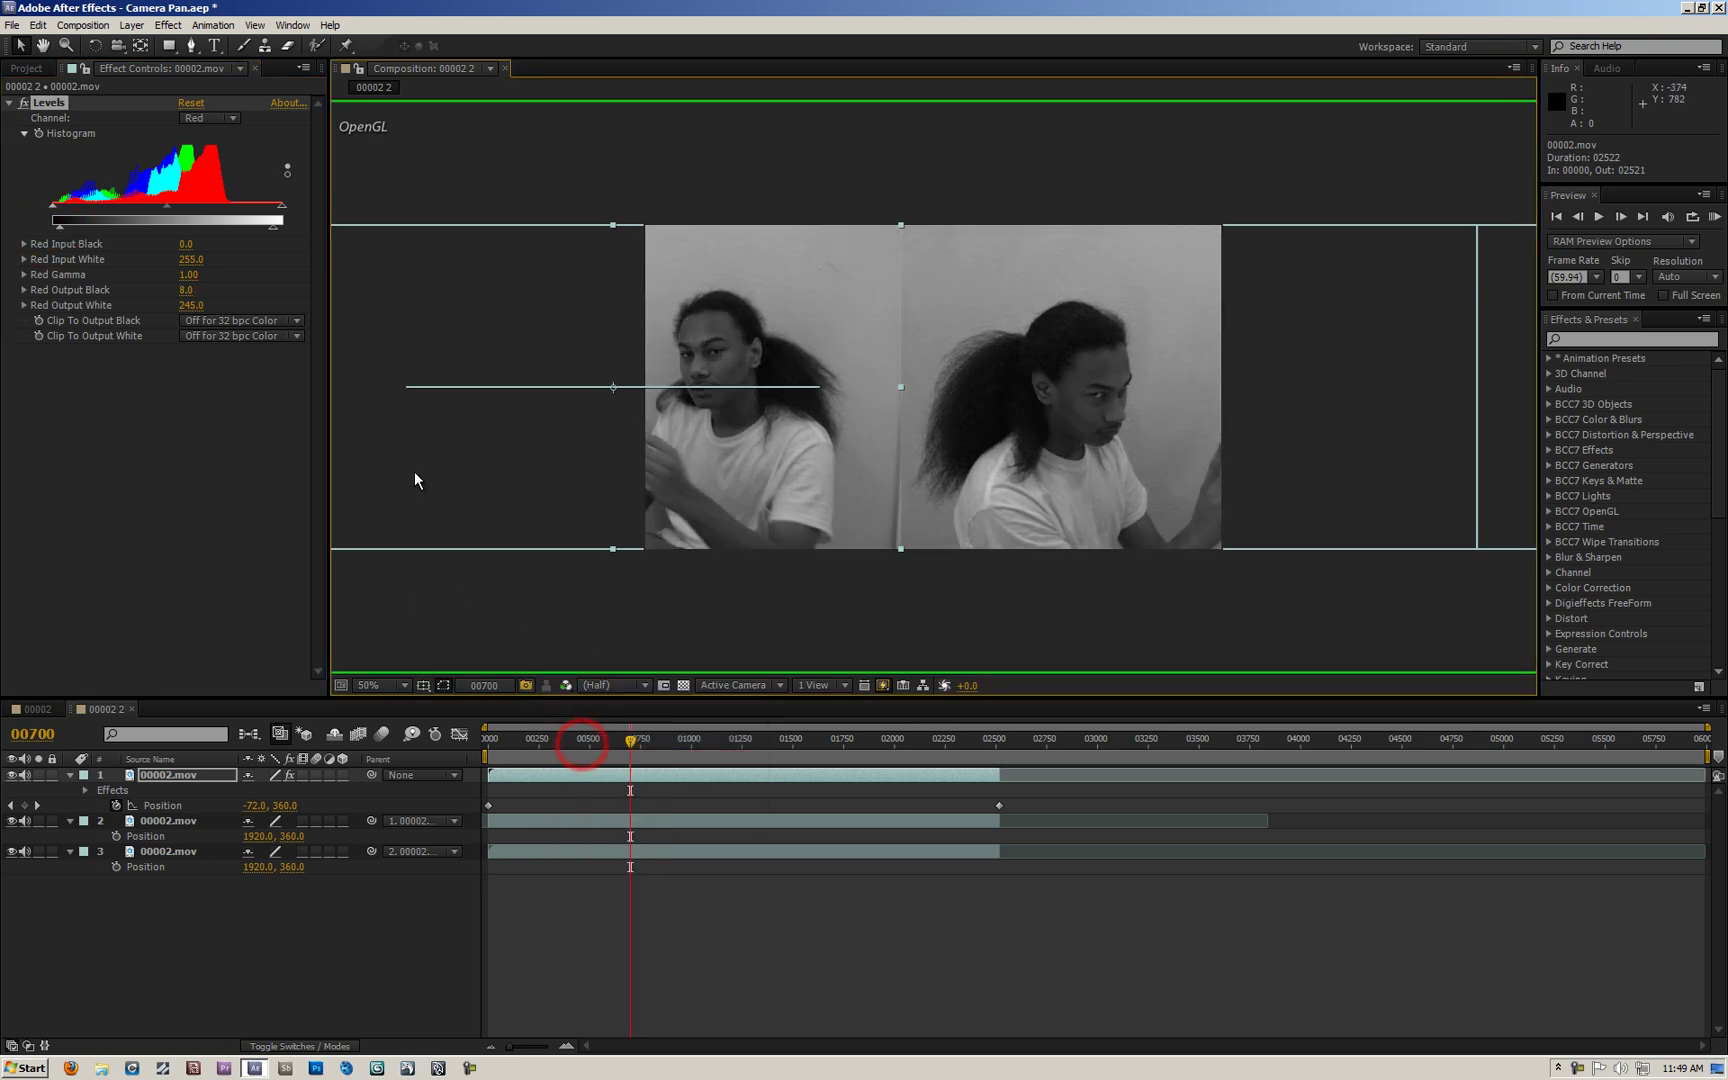
left_click(205, 118)
left_click(208, 165)
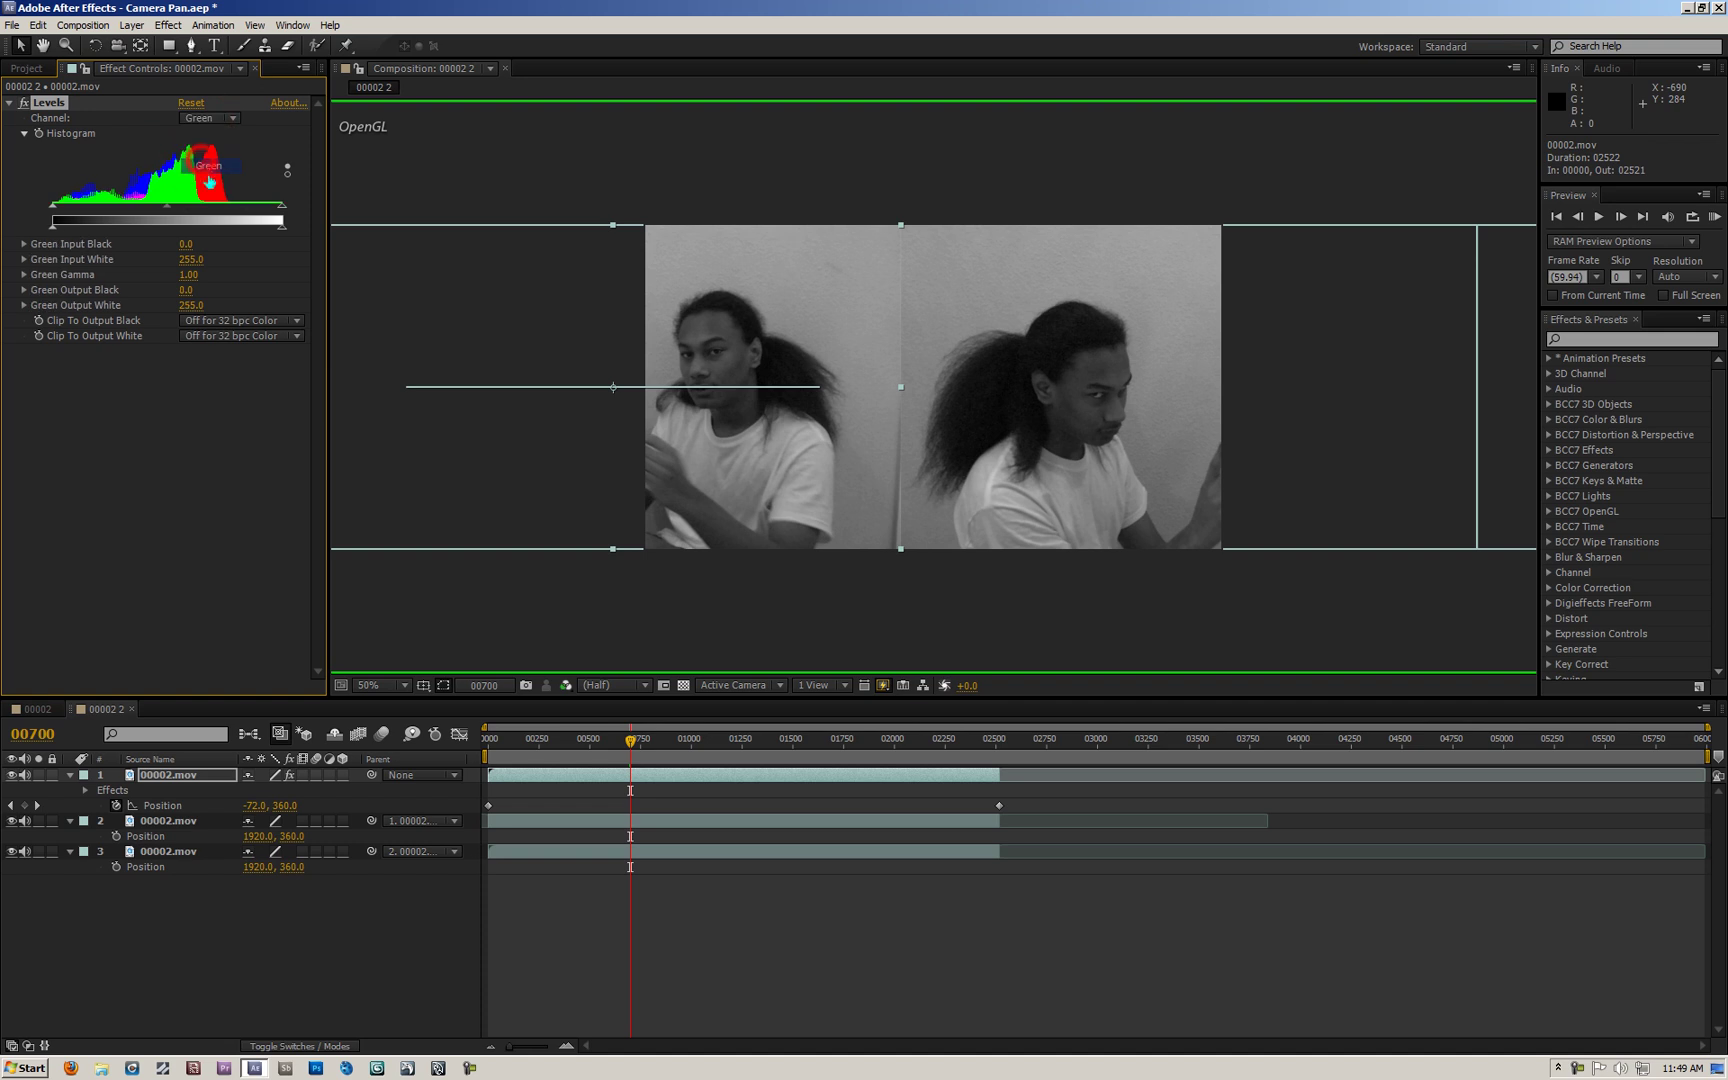
left_click_drag(50, 229, 57, 228)
left_click_drag(283, 232, 266, 233)
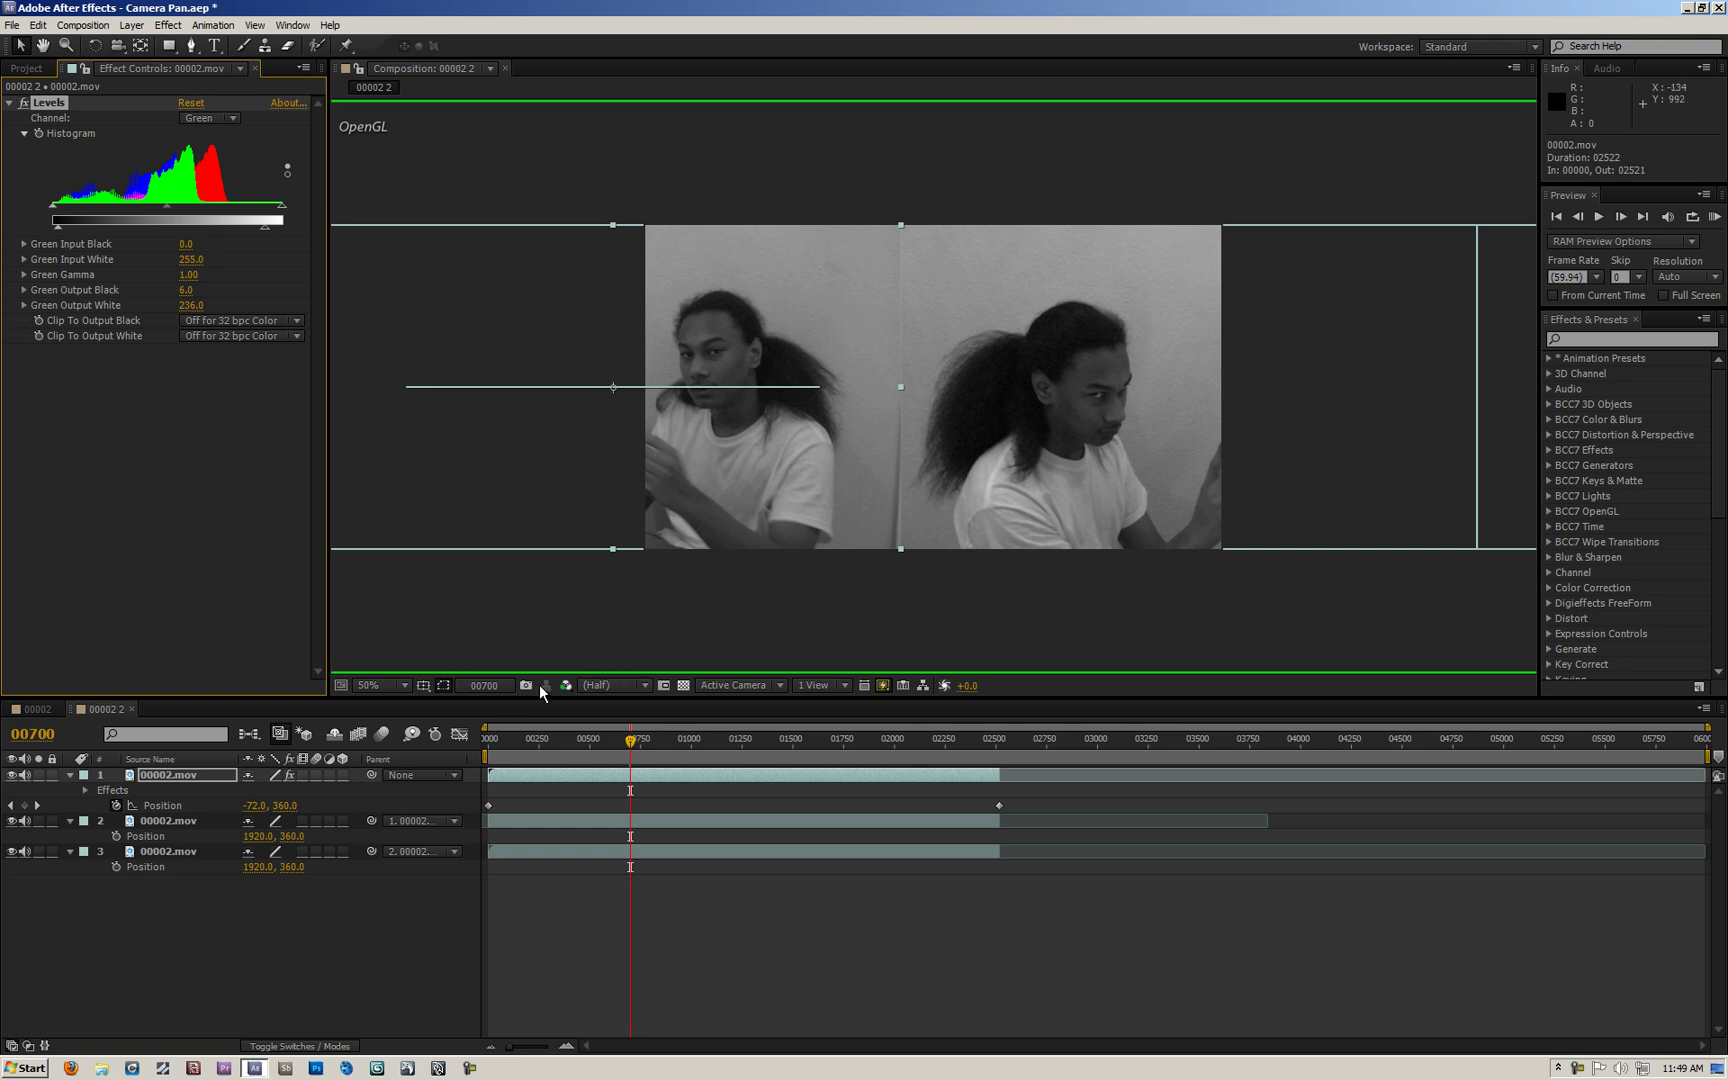
Step: With the blue channel viewed alone, lower blue output white to 213.0 and reduce blue input white
left_click(565, 686)
left_click(578, 752)
left_click(203, 118)
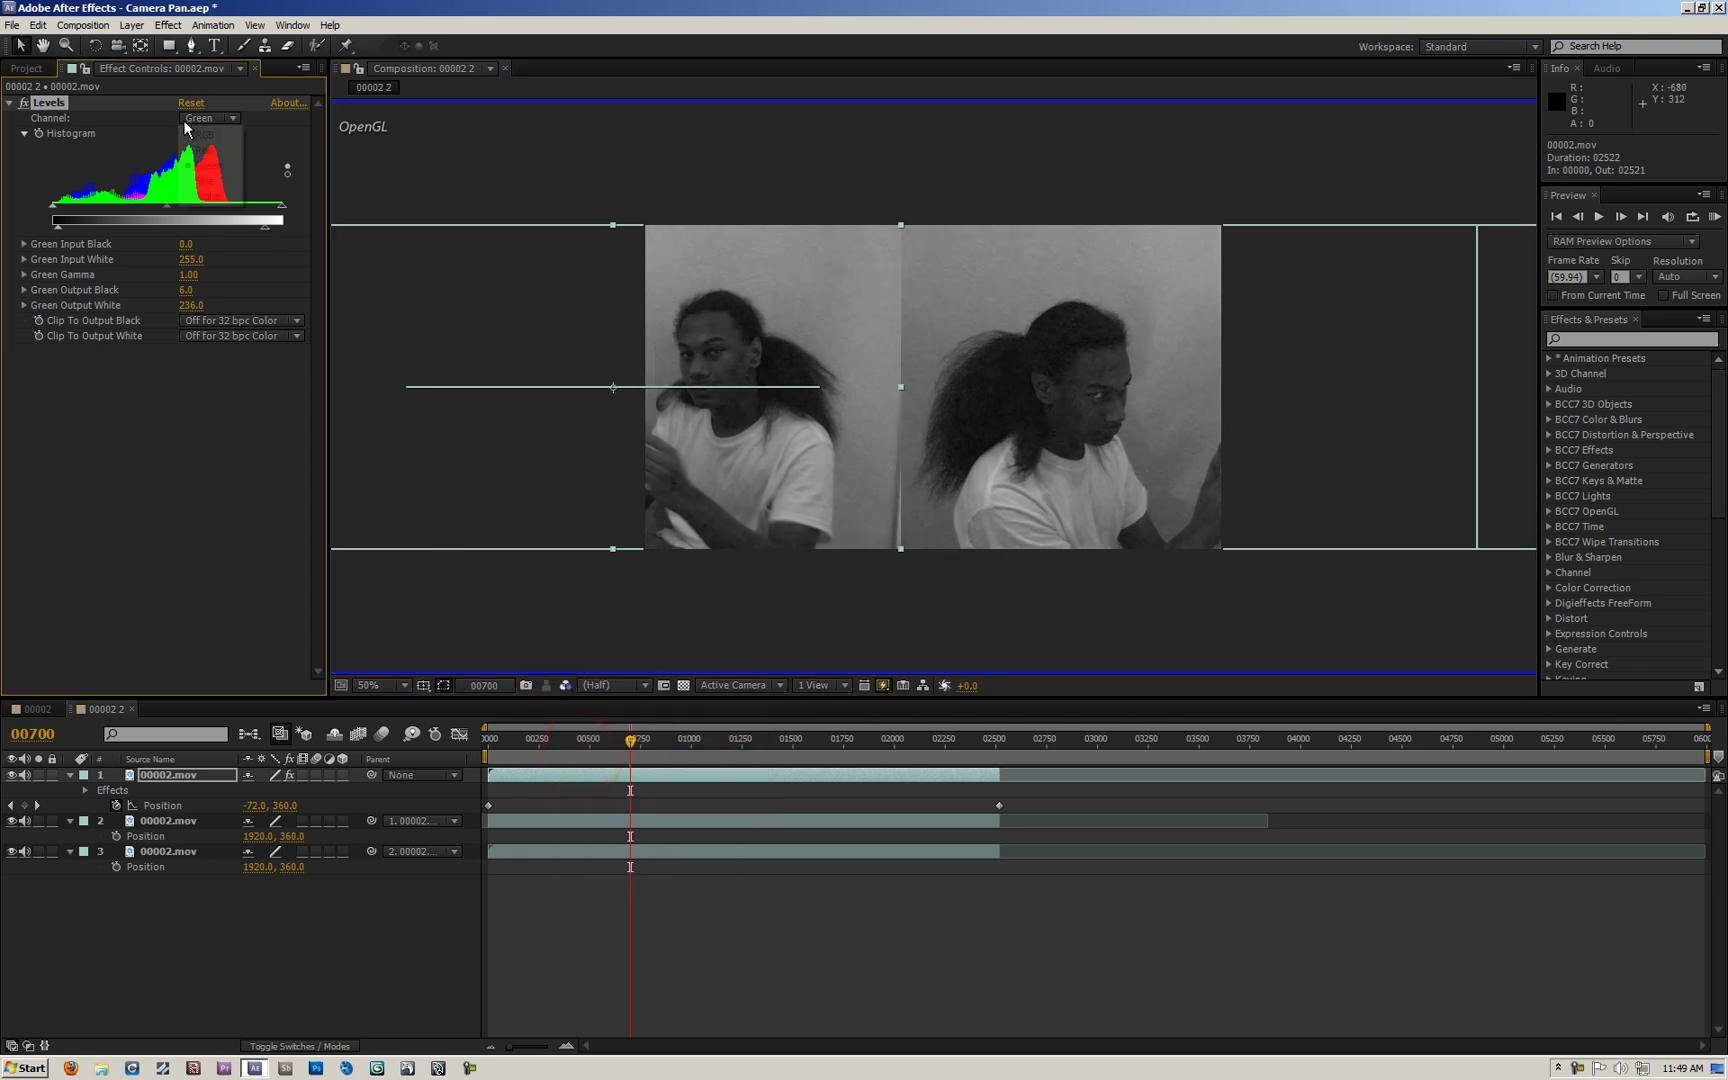
left_click(206, 180)
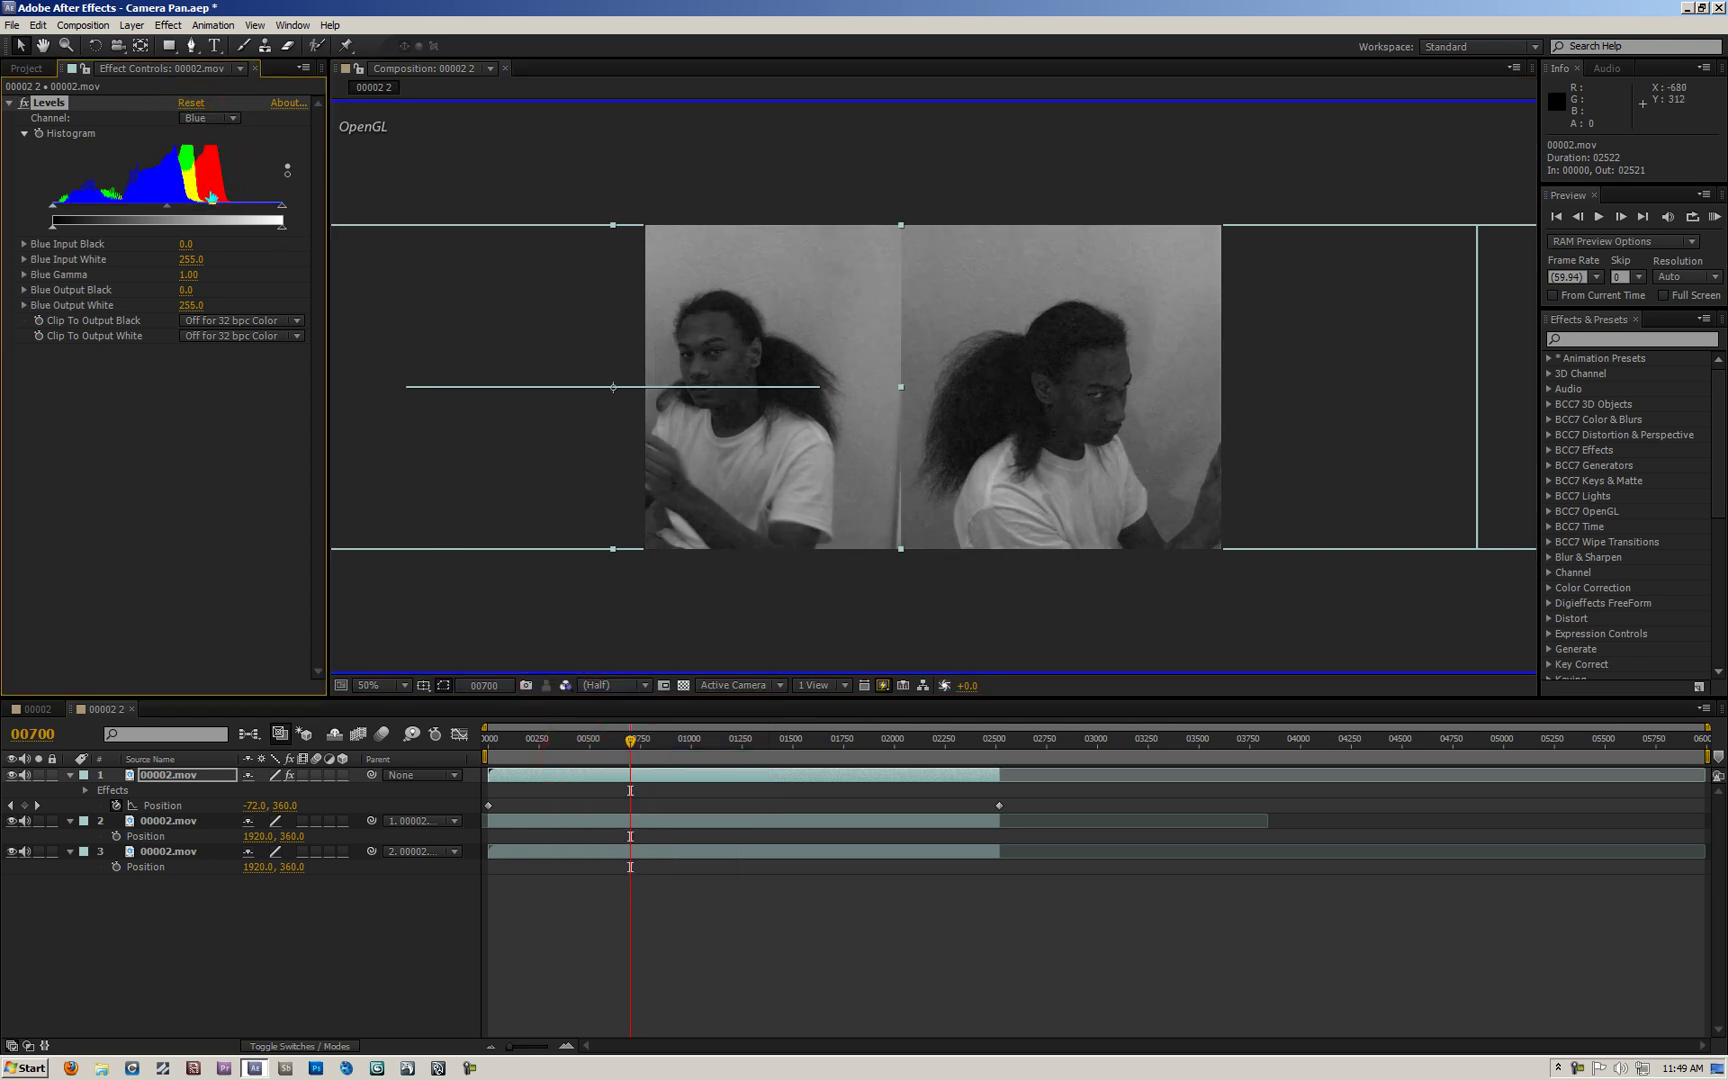
left_click_drag(283, 230, 244, 230)
mouse_move(53, 230)
left_mouse_down()
mouse_move(71, 232)
mouse_move(47, 233)
left_mouse_up()
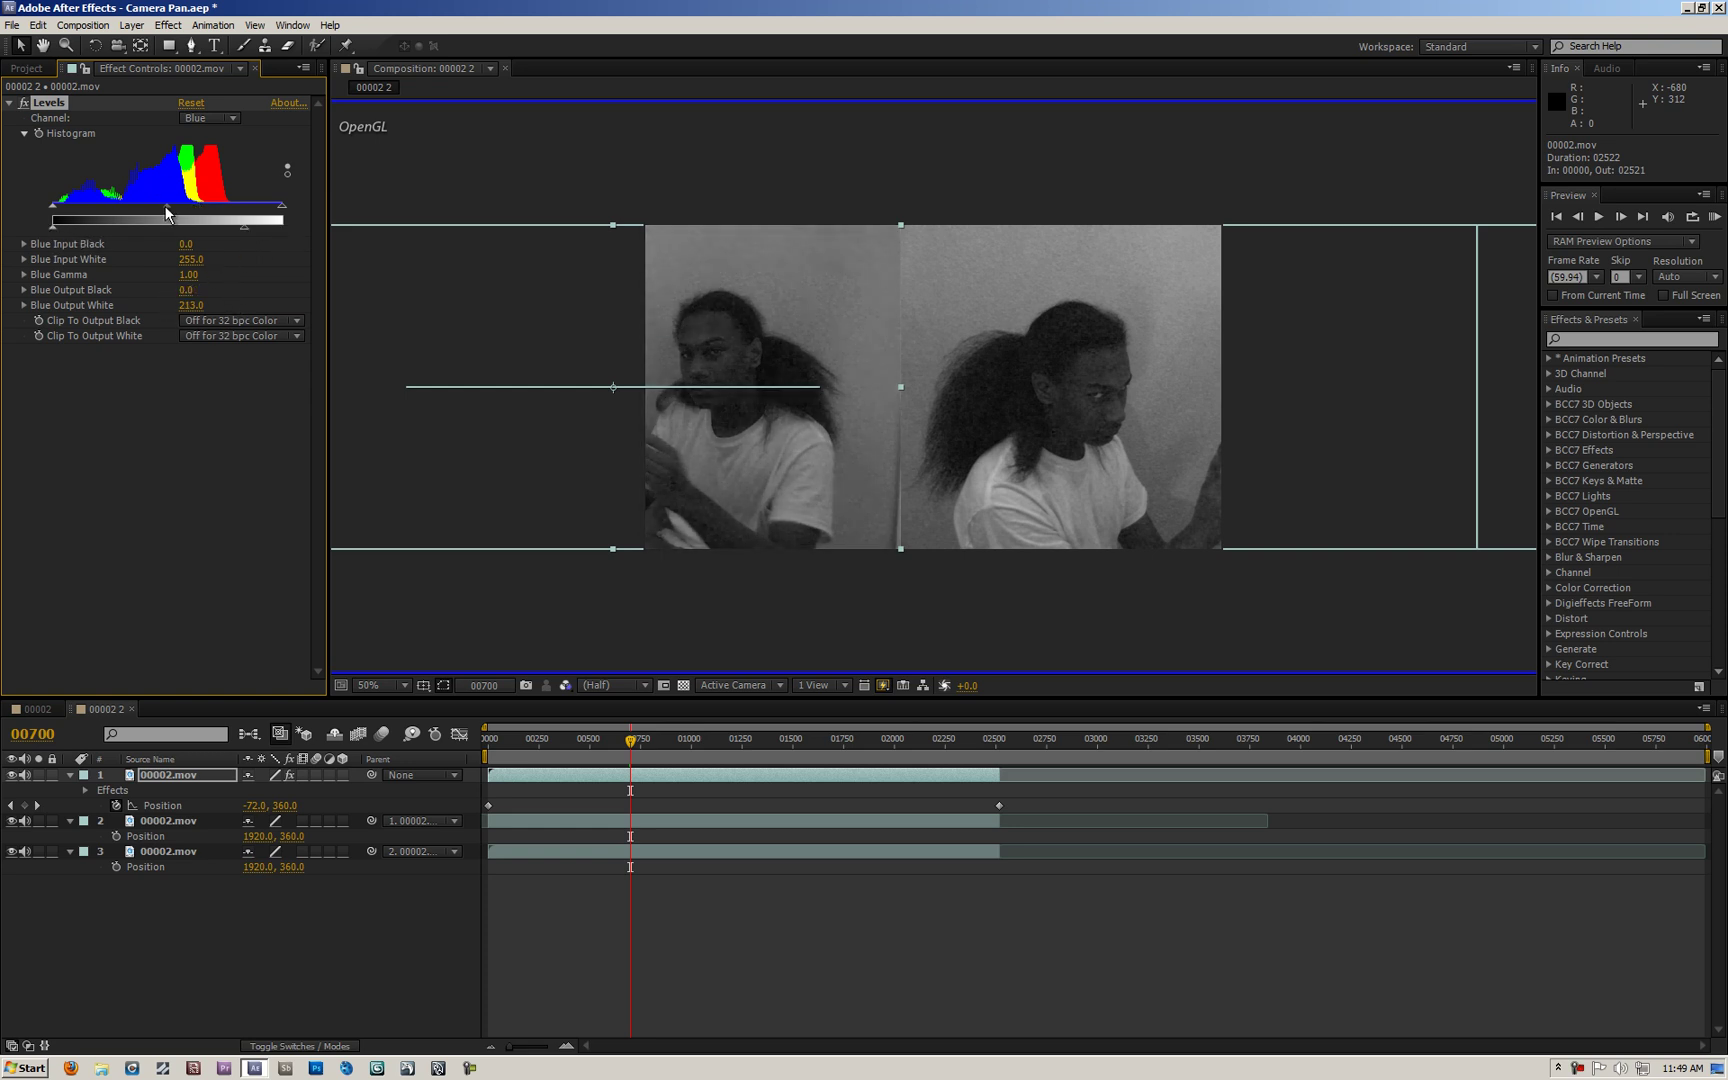
left_click_drag(166, 208, 158, 208)
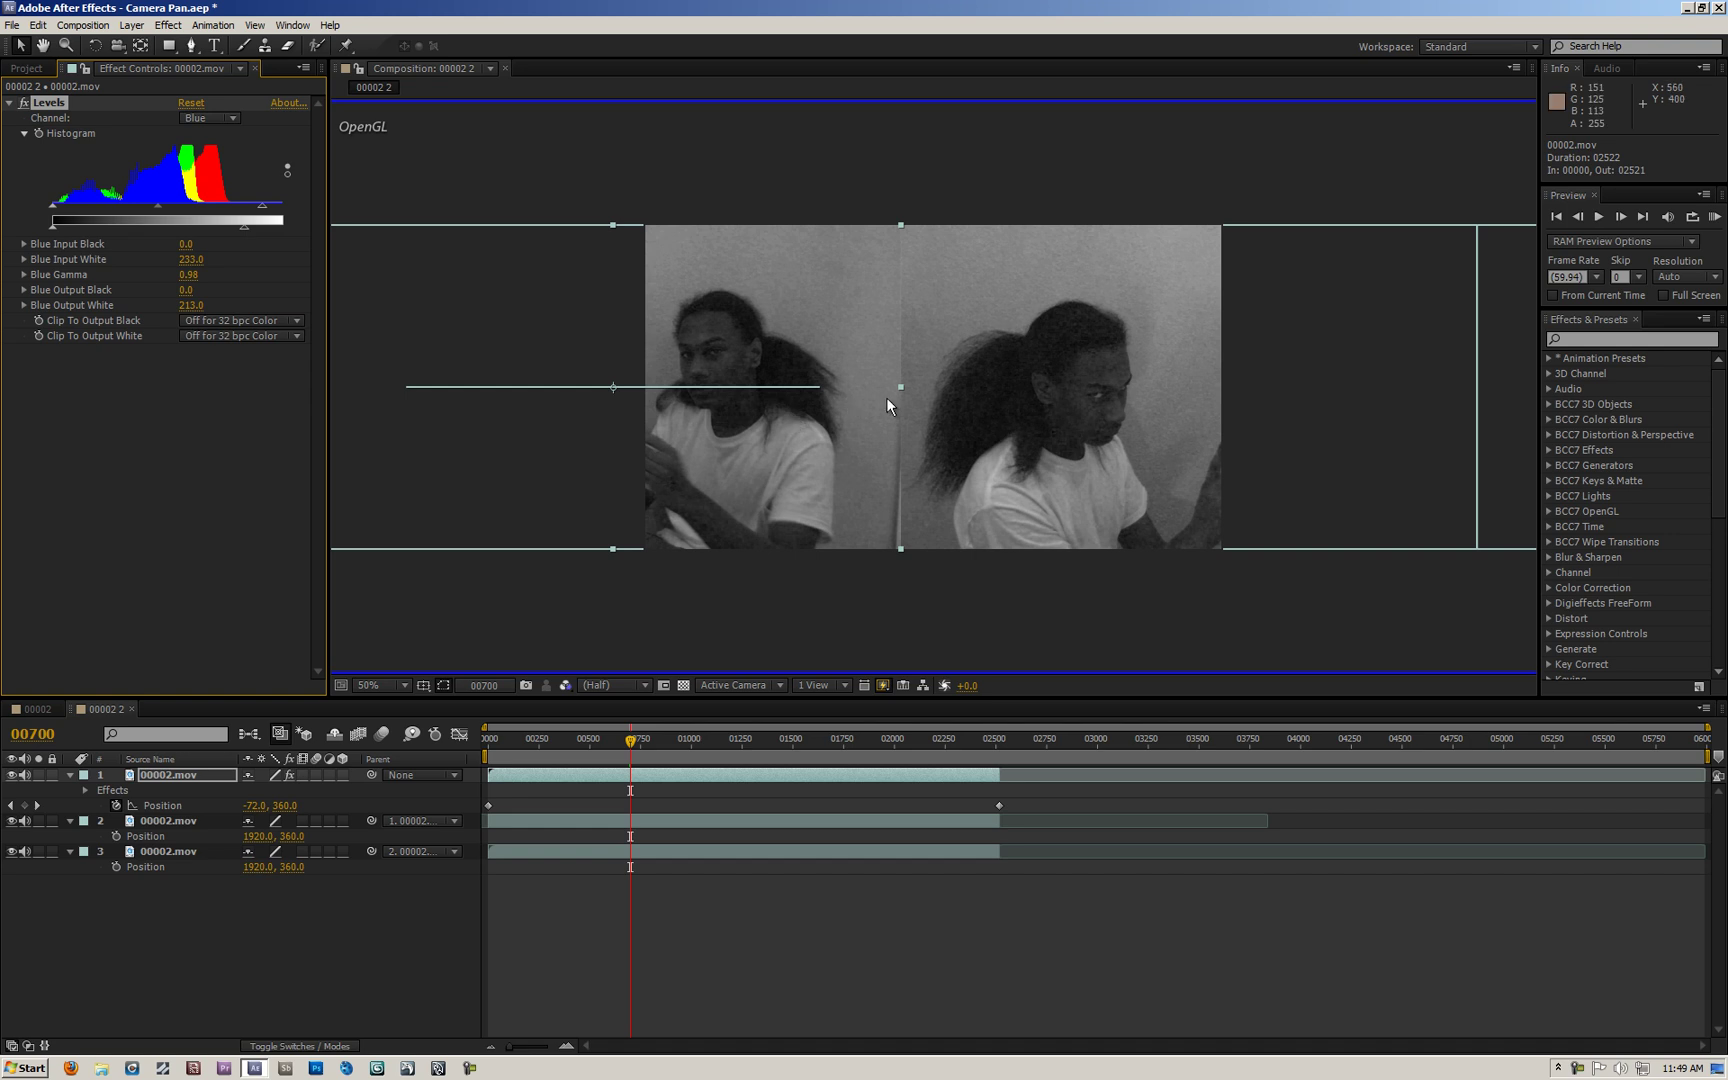
Step: Return the view and Levels to RGB, then toggle Levels on and off to compare at frames 00620 and 00372
left_click(565, 685)
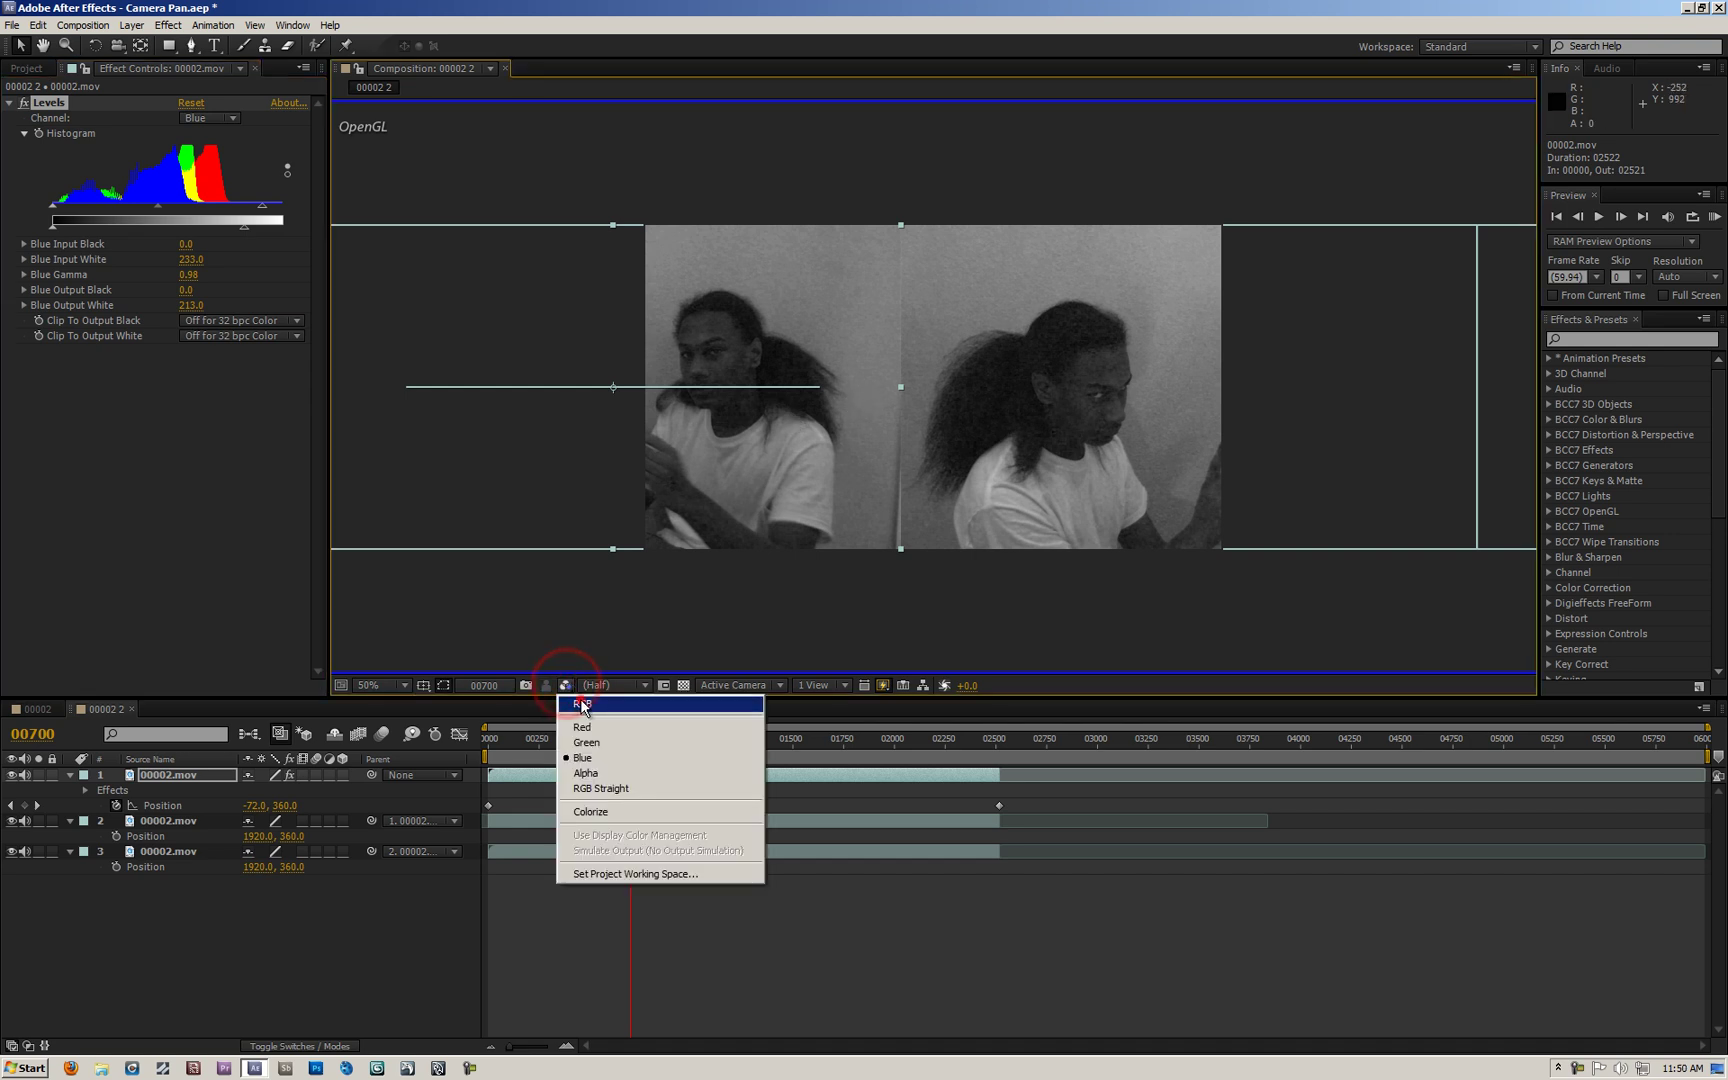
left_click(571, 706)
left_click(190, 120)
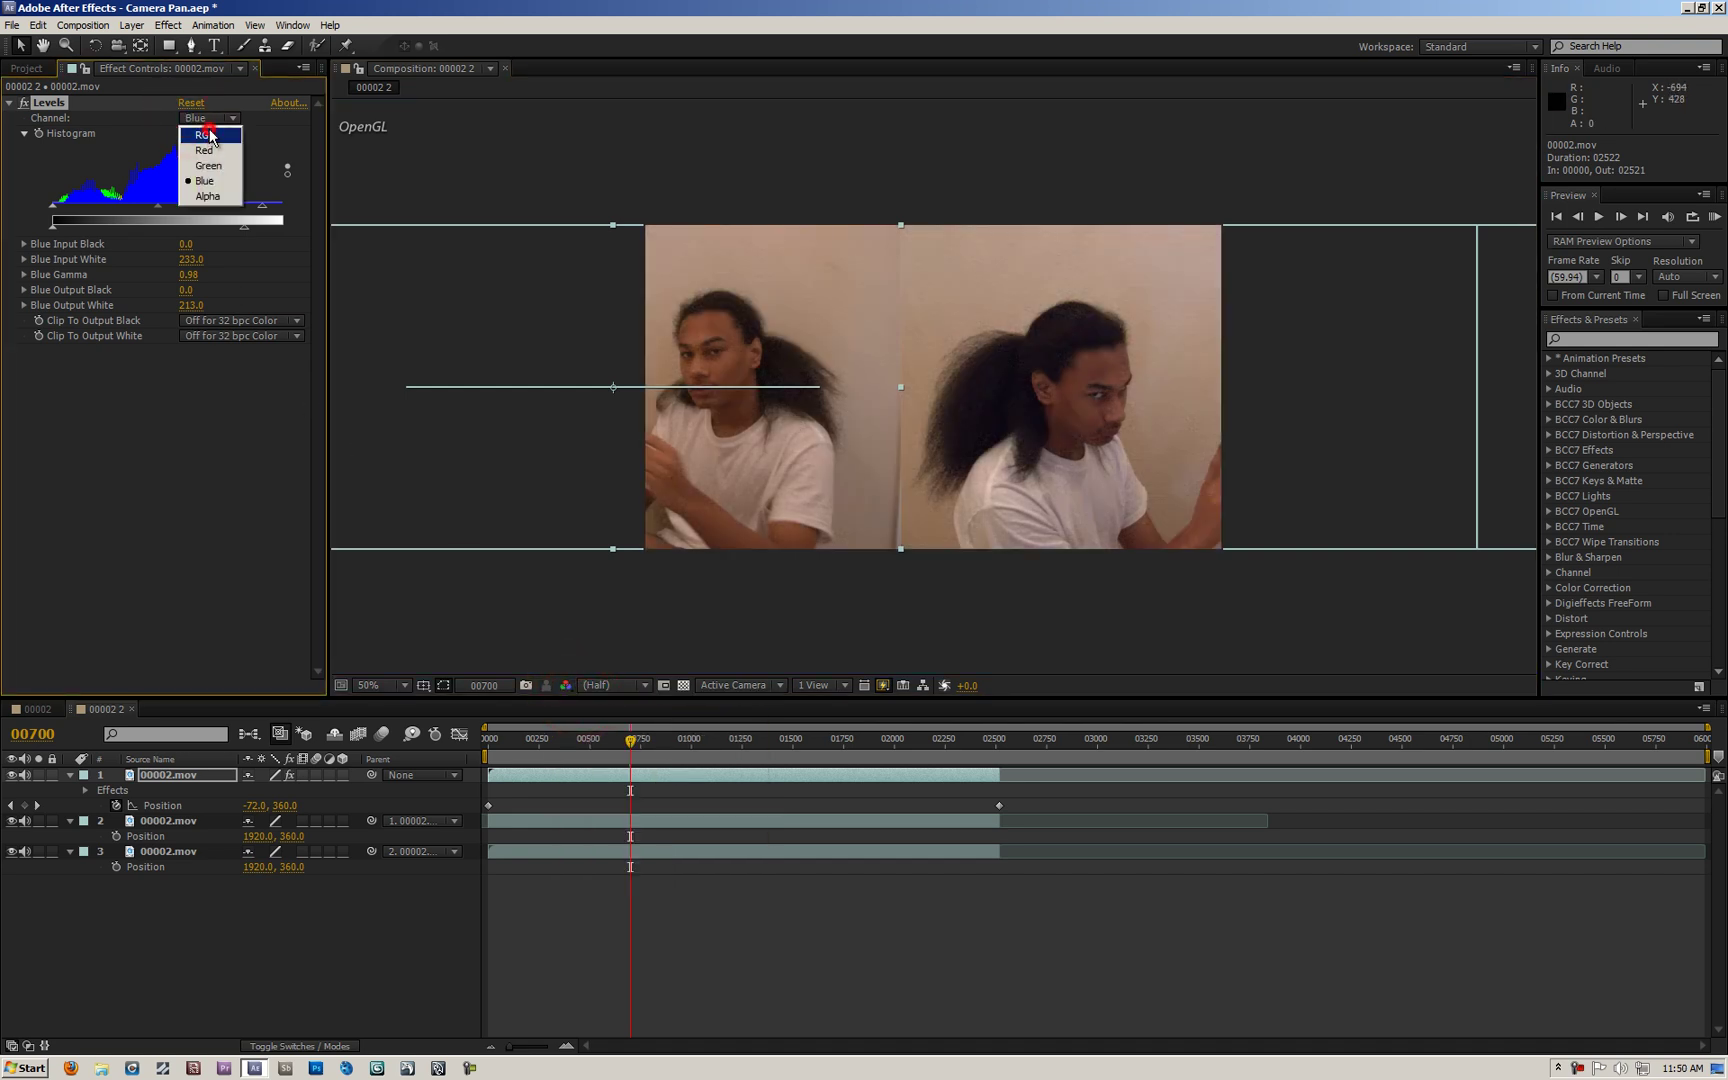
left_click(205, 128)
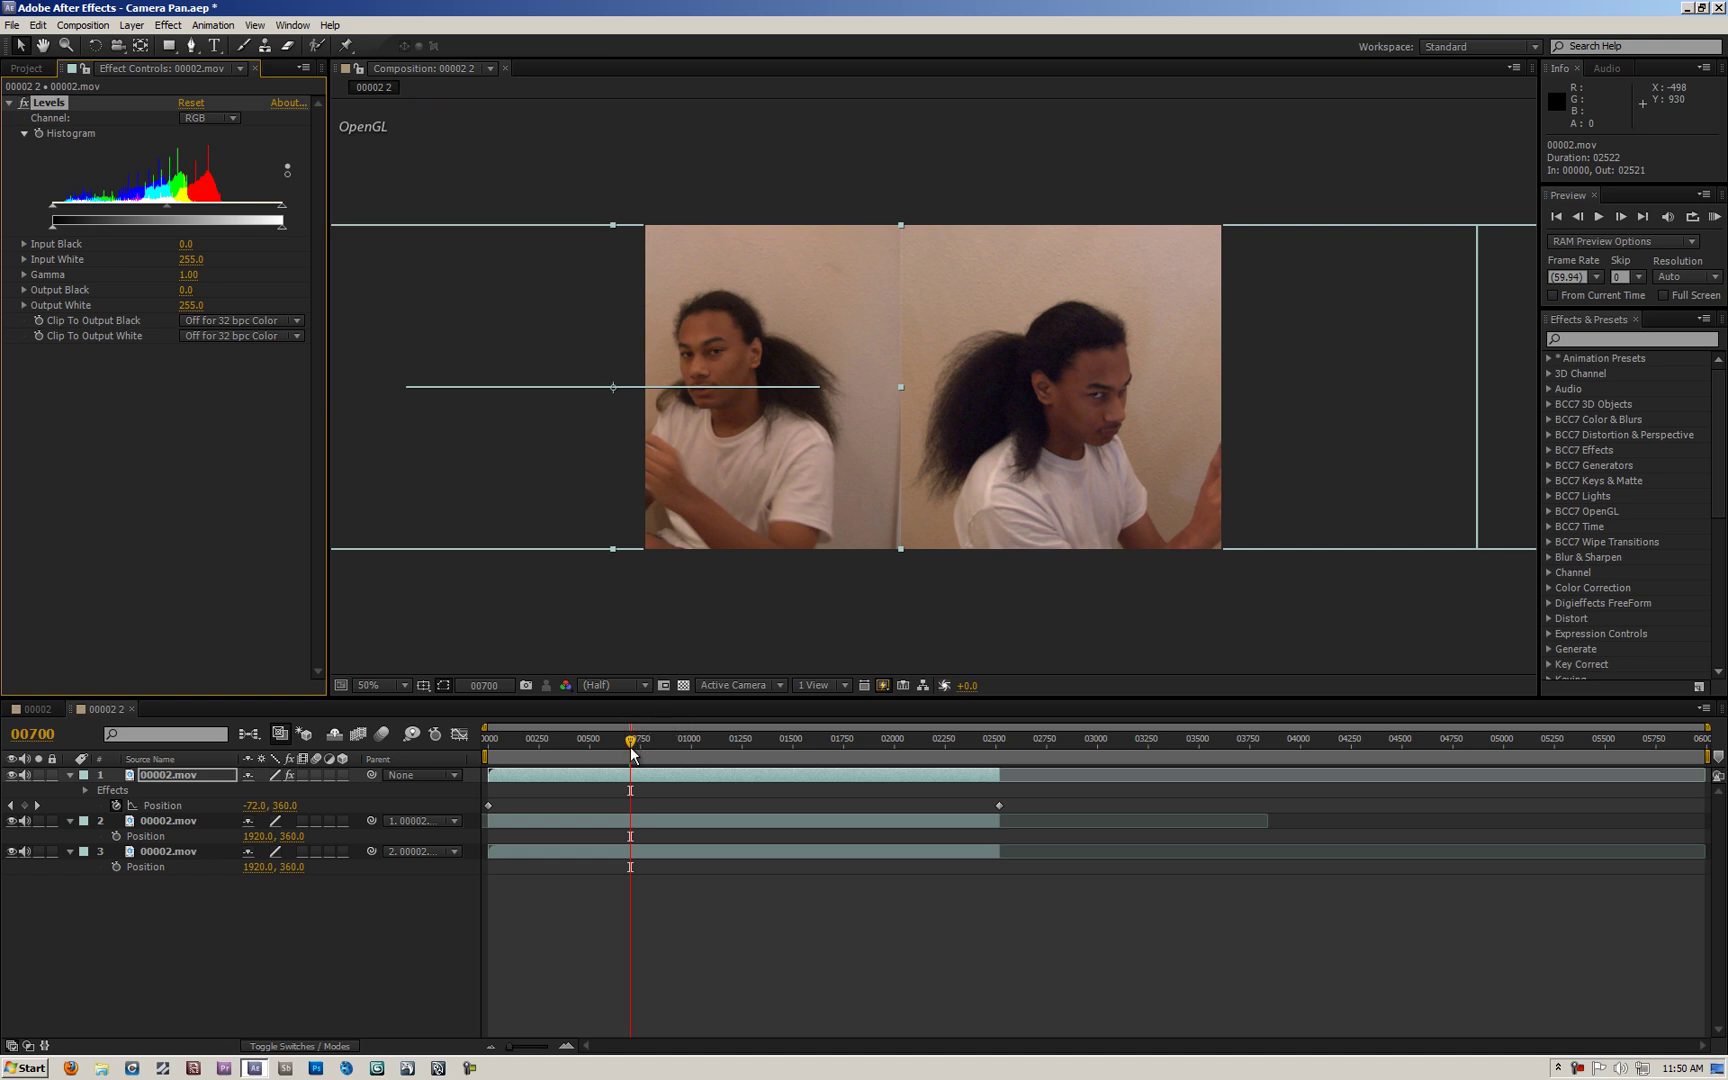
left_click_drag(631, 752, 614, 742)
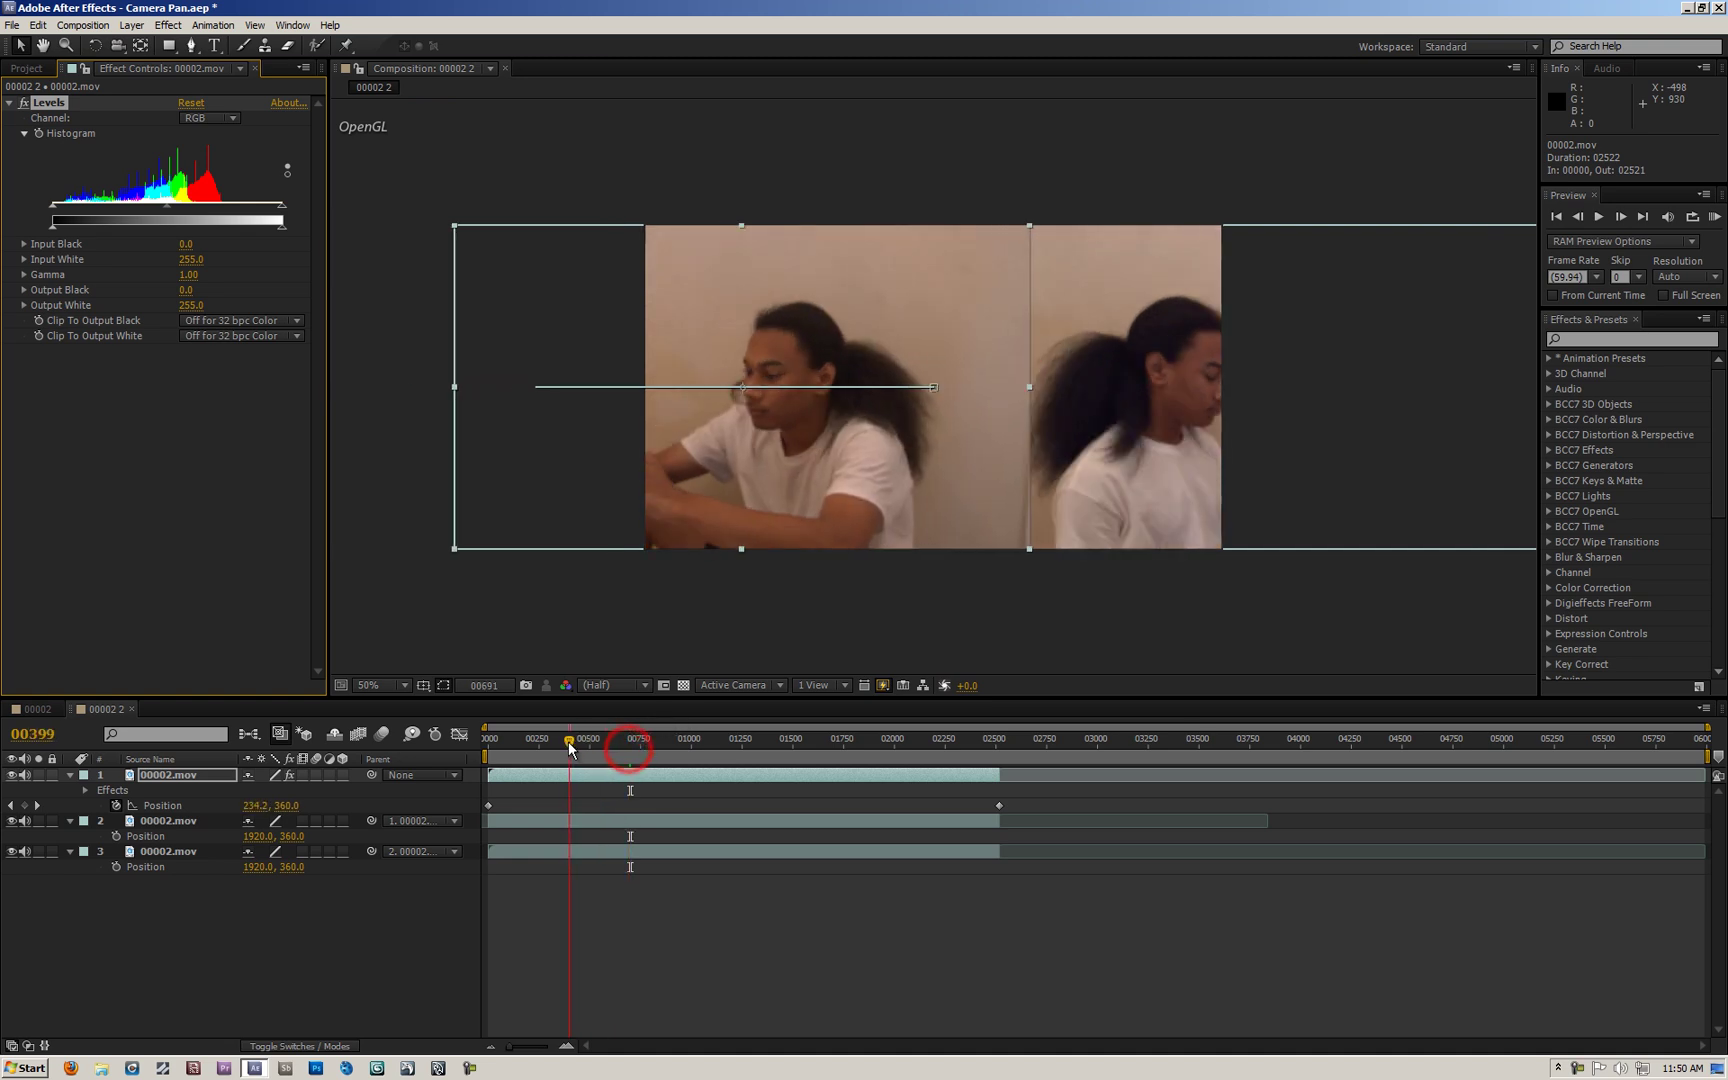
left_click(24, 103)
left_click(24, 103)
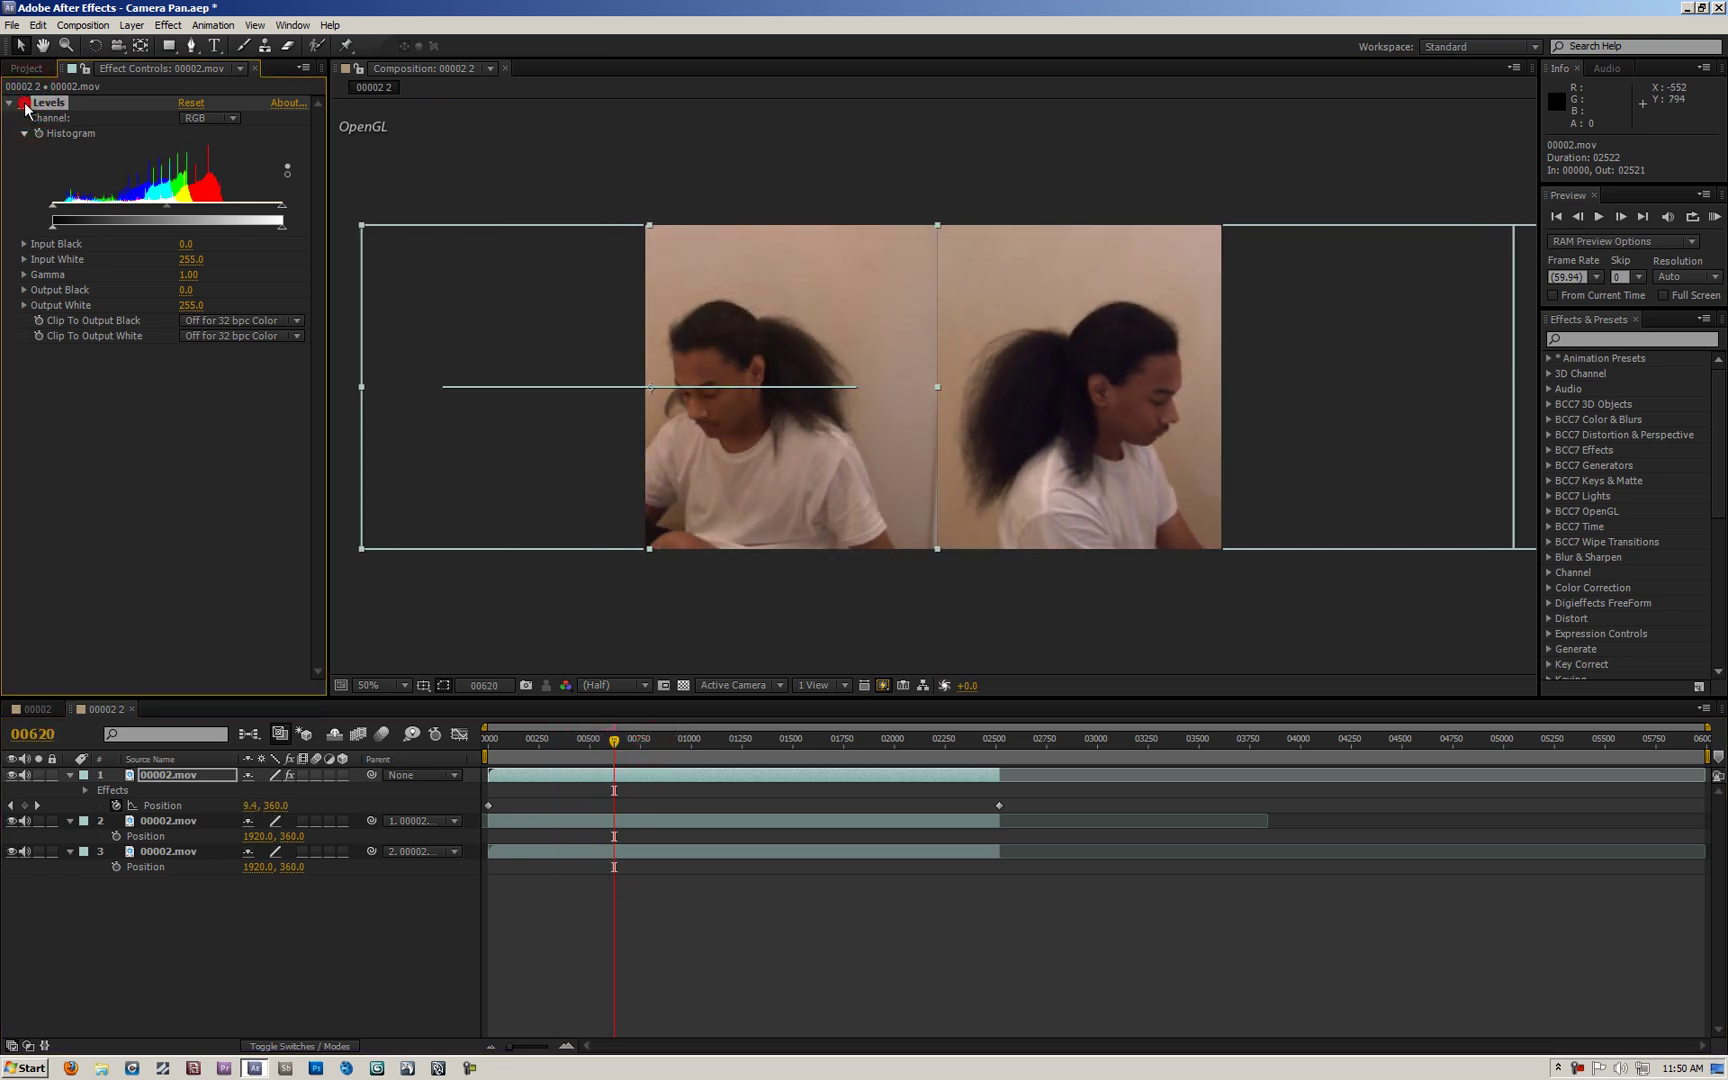
left_click(24, 103)
left_click(24, 103)
left_click(24, 103)
left_click(24, 103)
left_click_drag(614, 742, 565, 740)
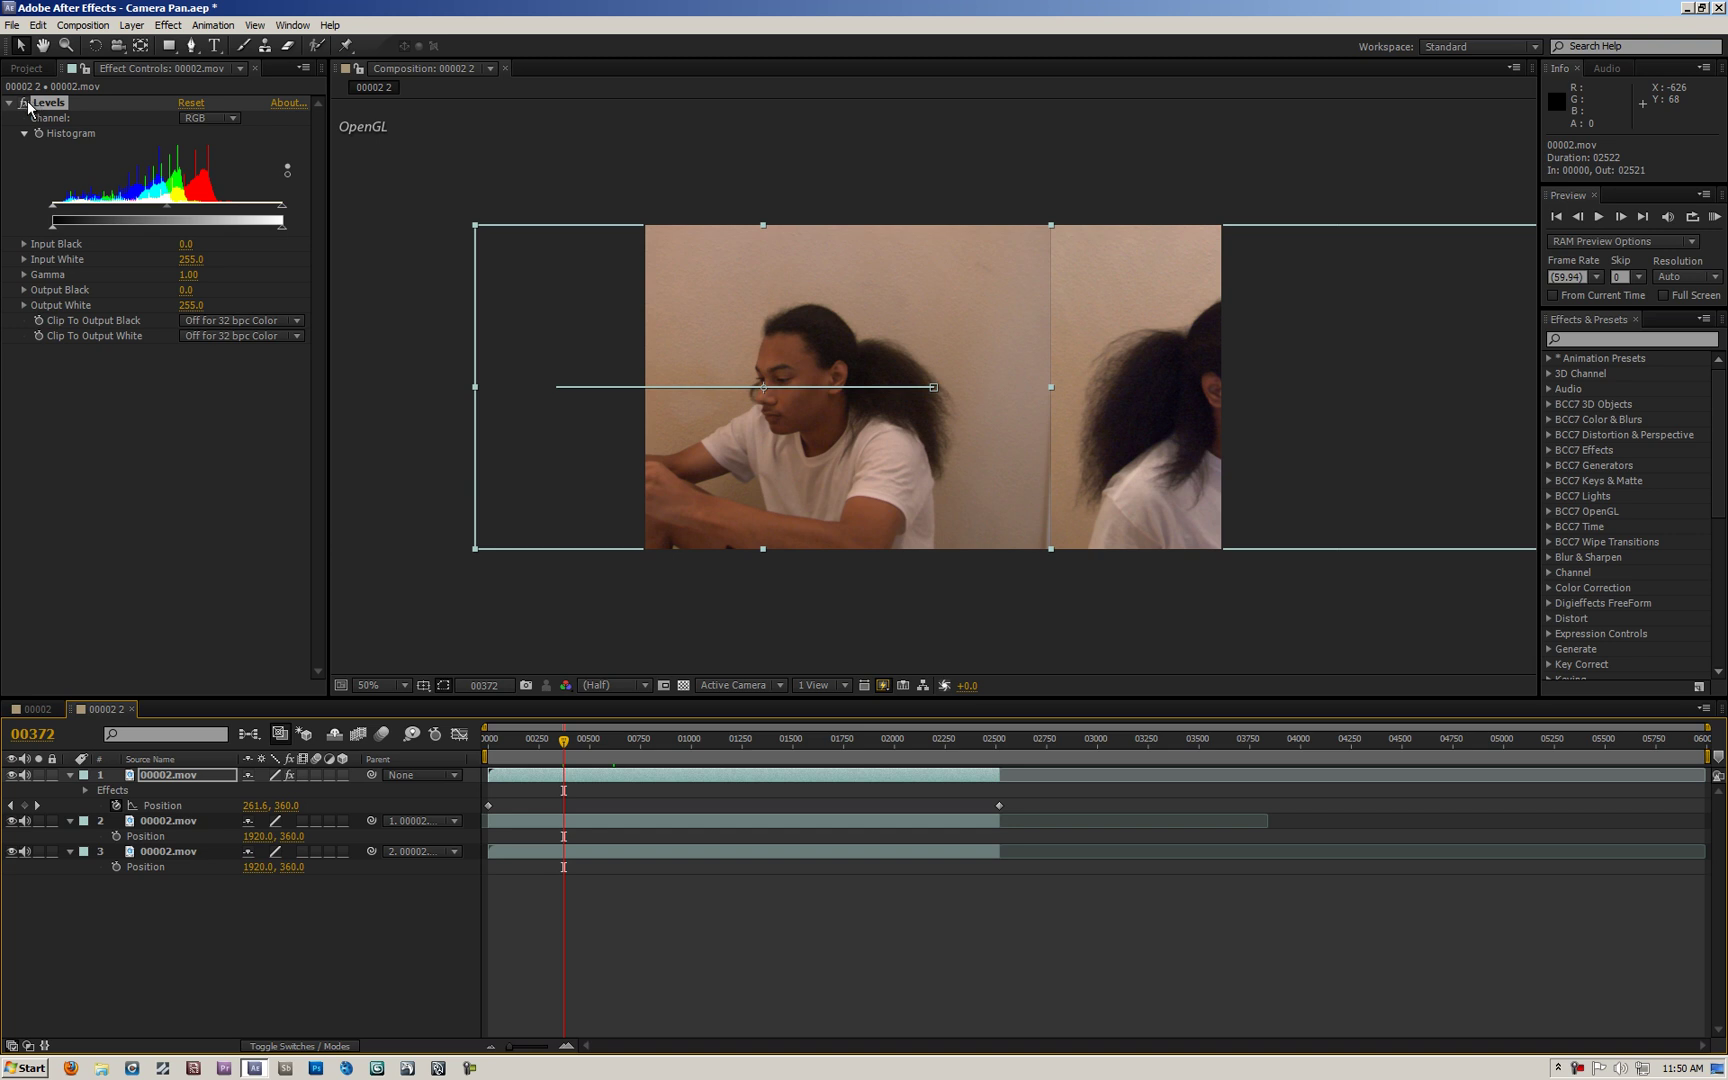
Step: Add a Curves effect, remove it and Levels from the top clip, then scrub ahead to frame 01259
left_click(168, 25)
mouse_move(259, 317)
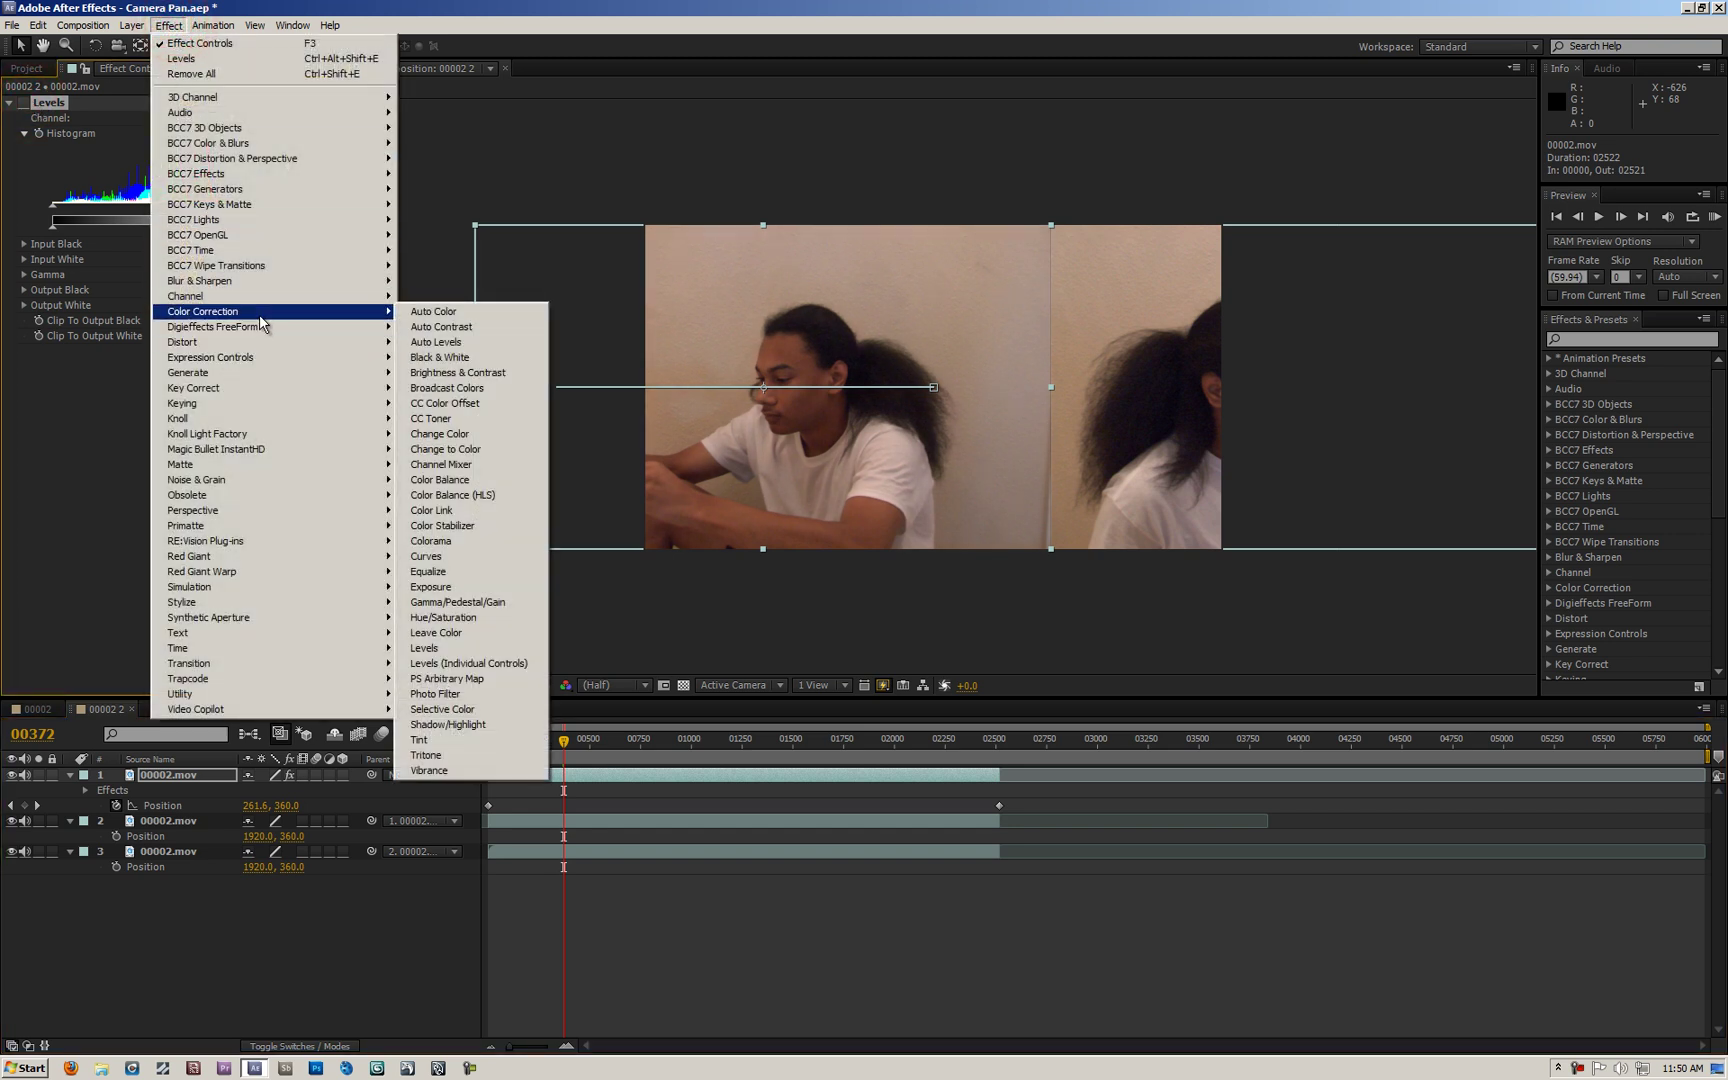
left_click(469, 556)
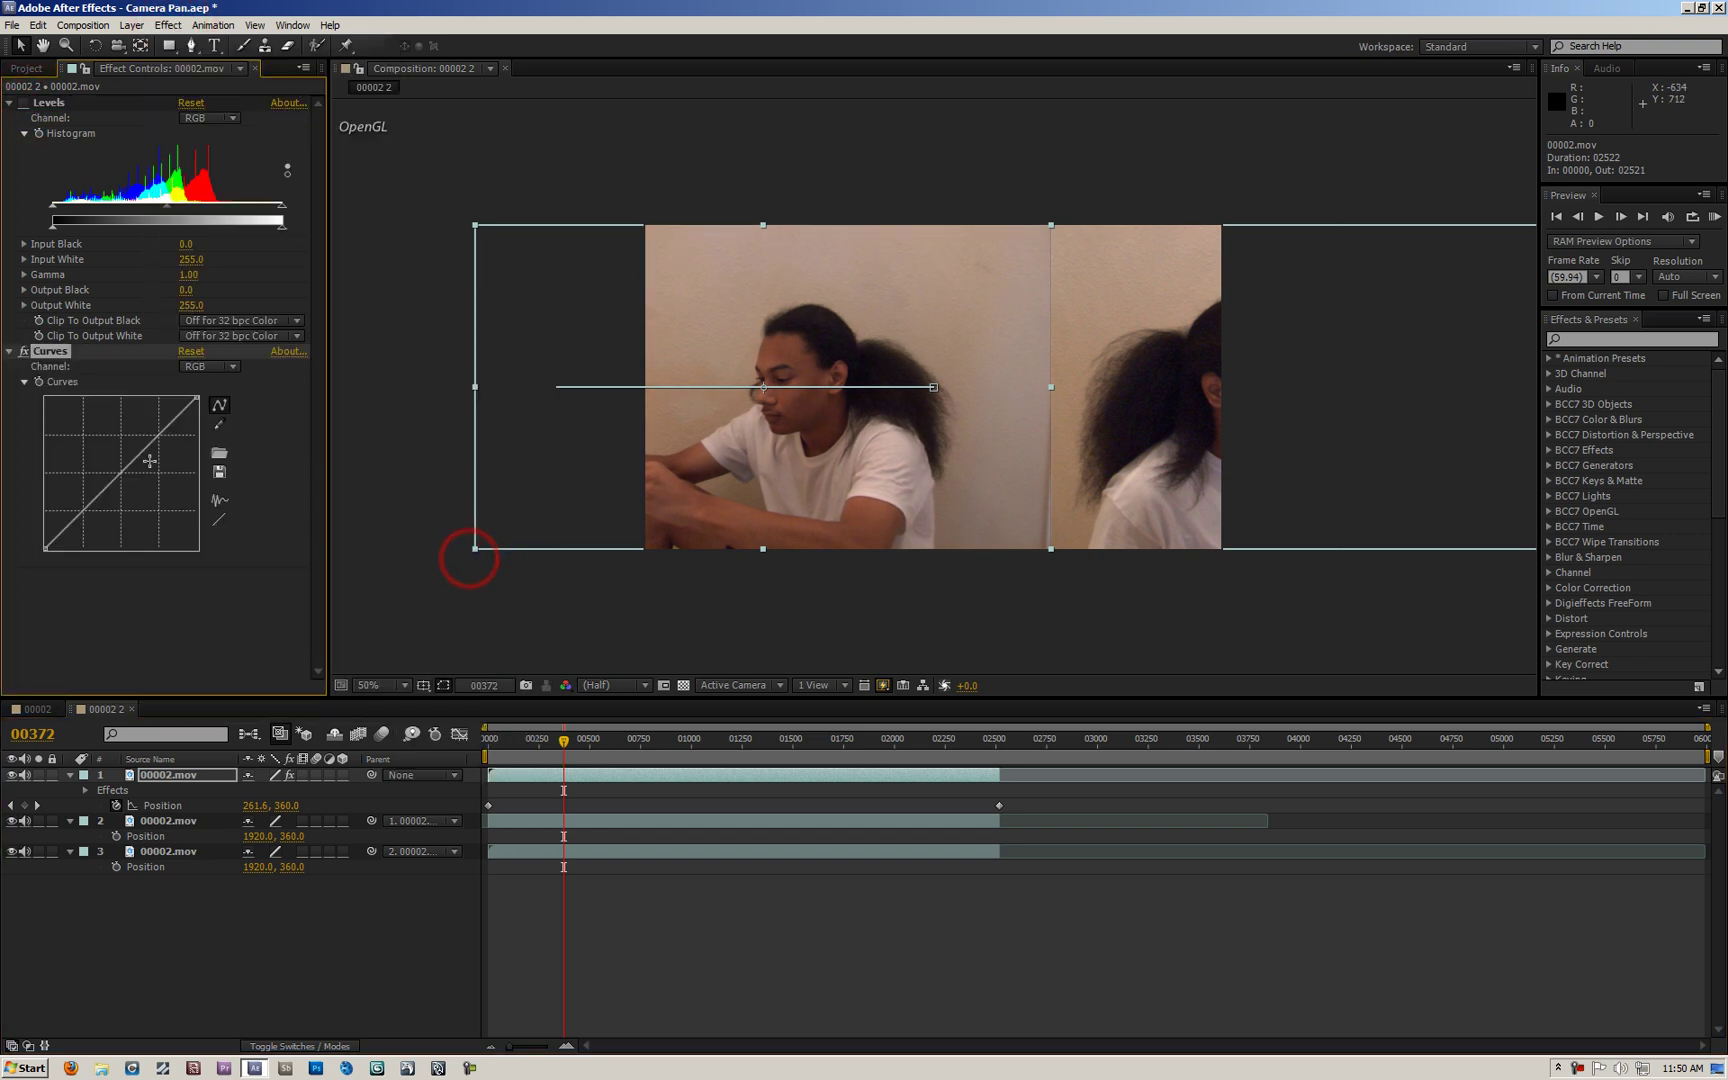
key("ctrl+z")
key("ctrl+z")
left_click_drag(489, 740, 744, 742)
left_click(742, 745)
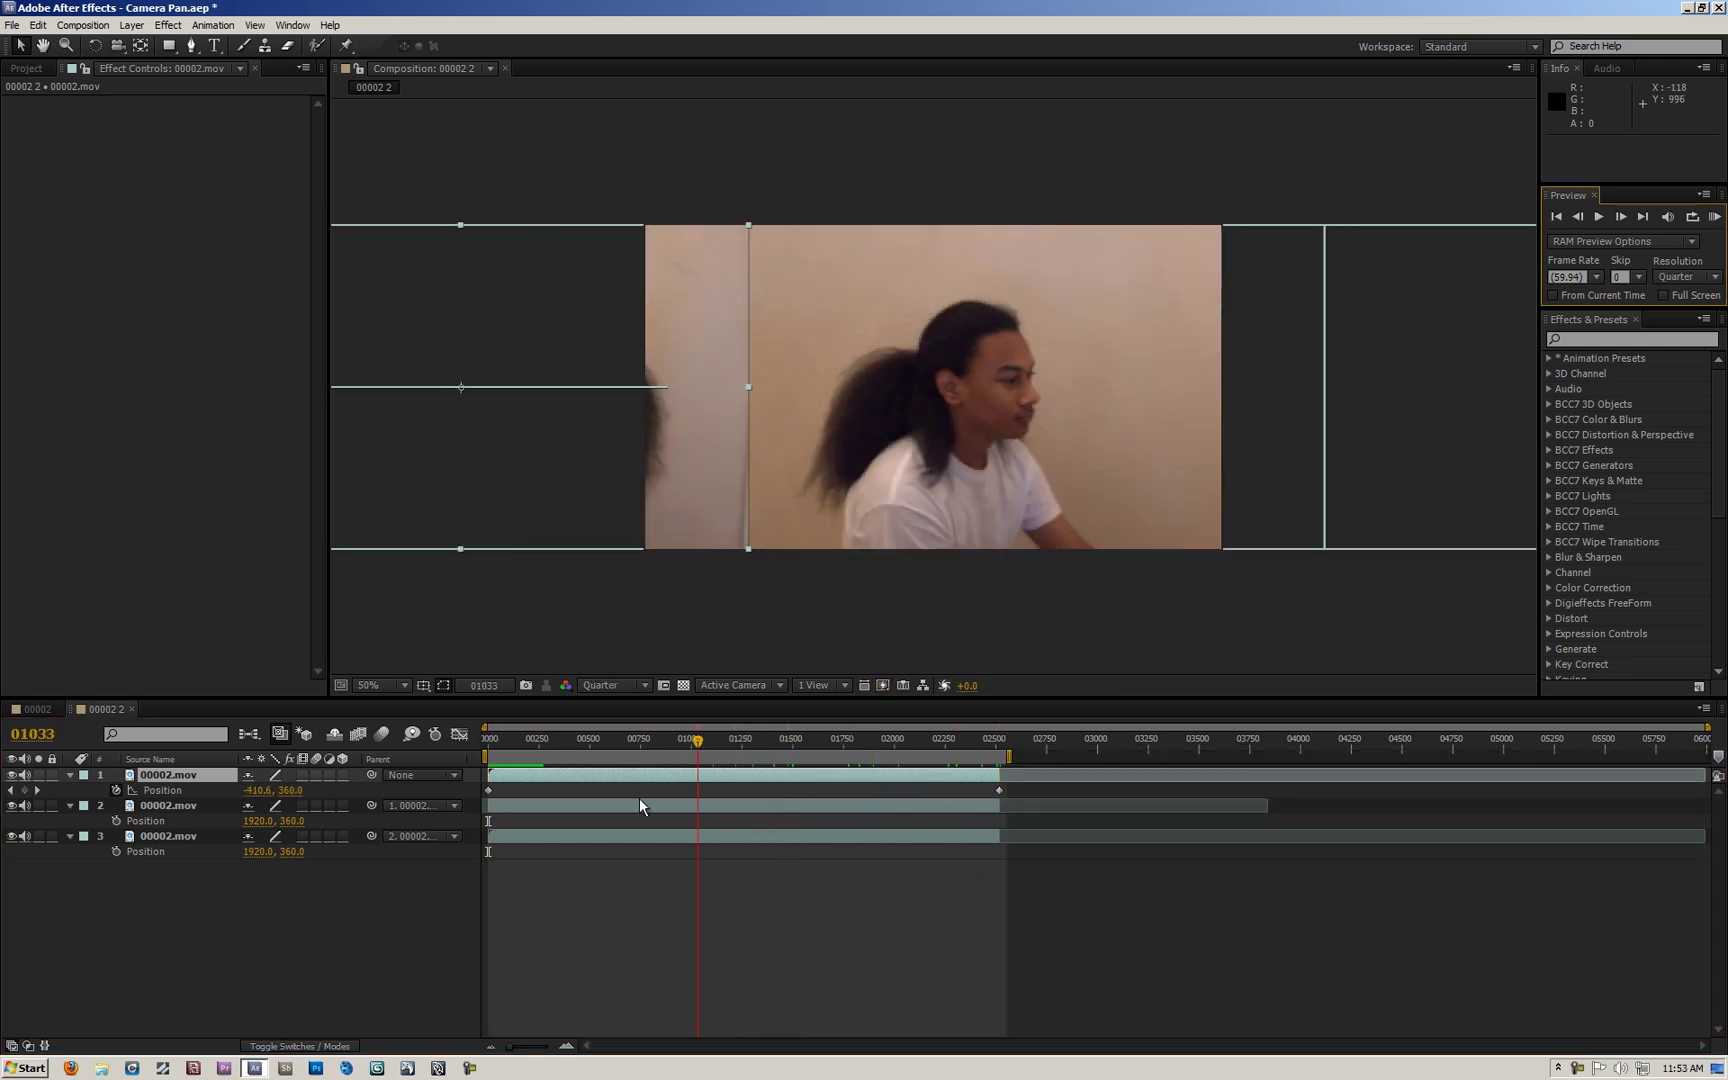
Step: Stop the RAM preview so the playhead returns to frame 00000
key("space")
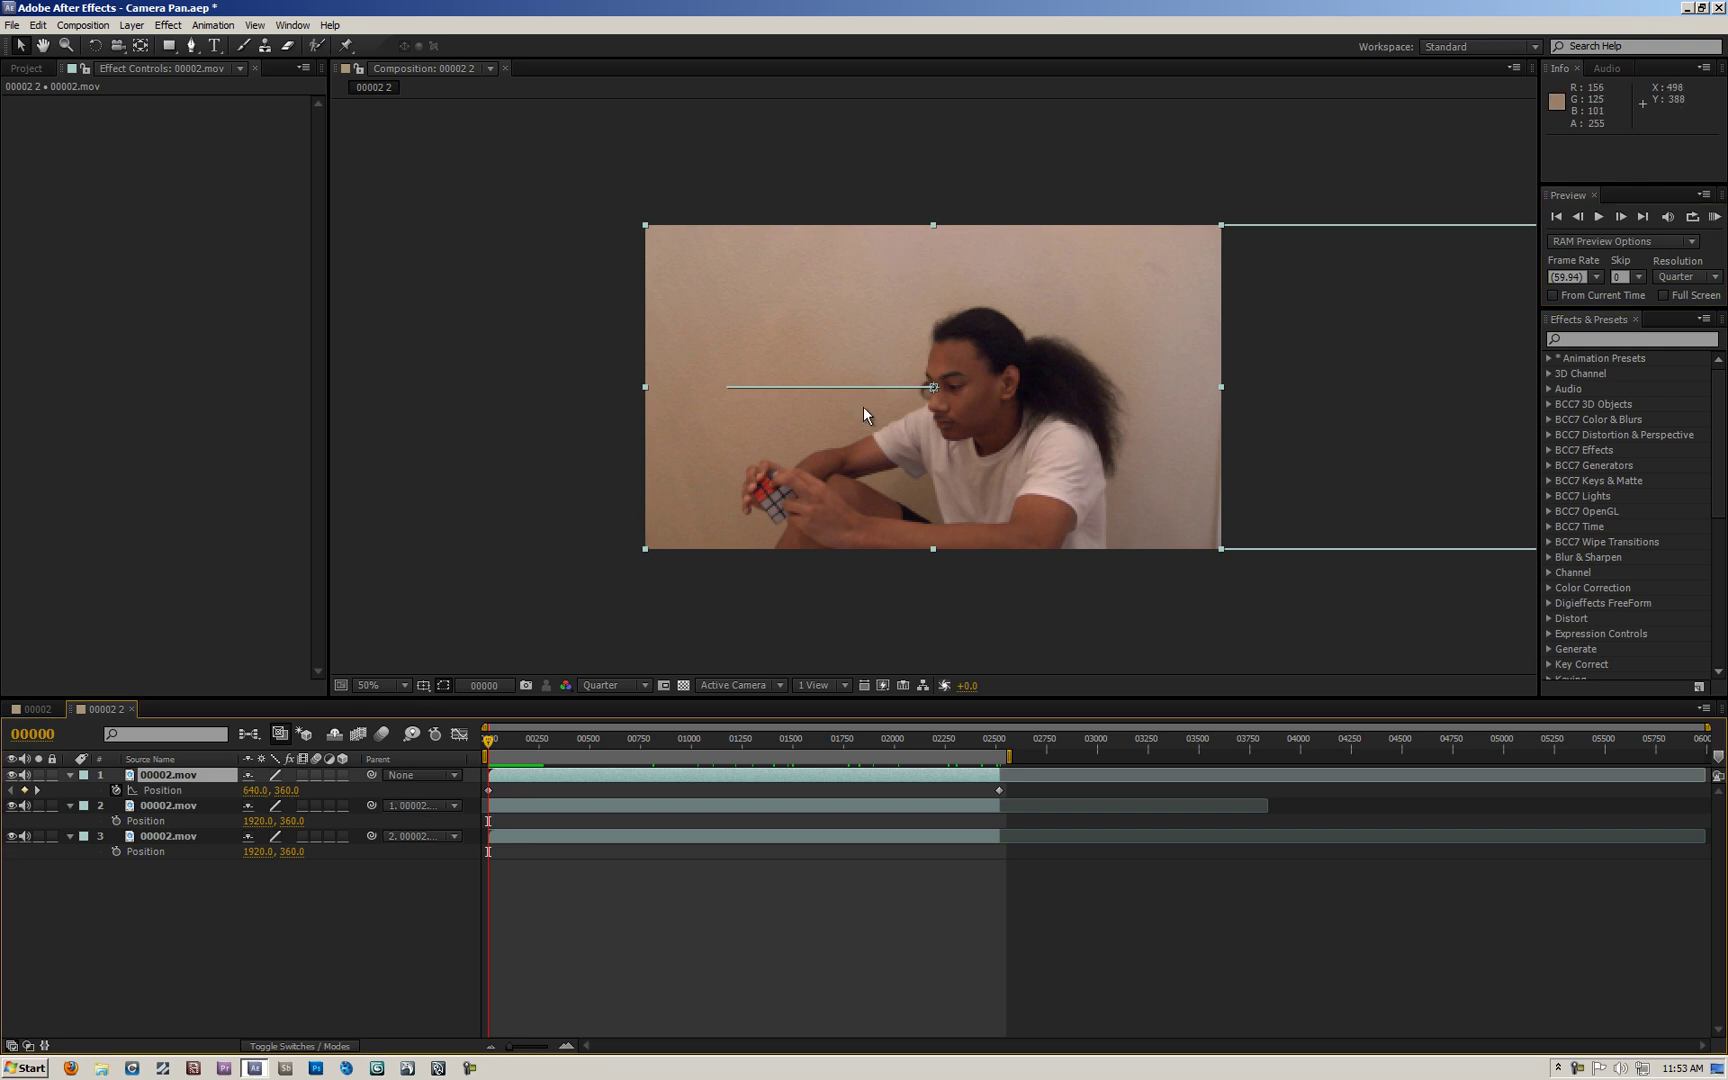